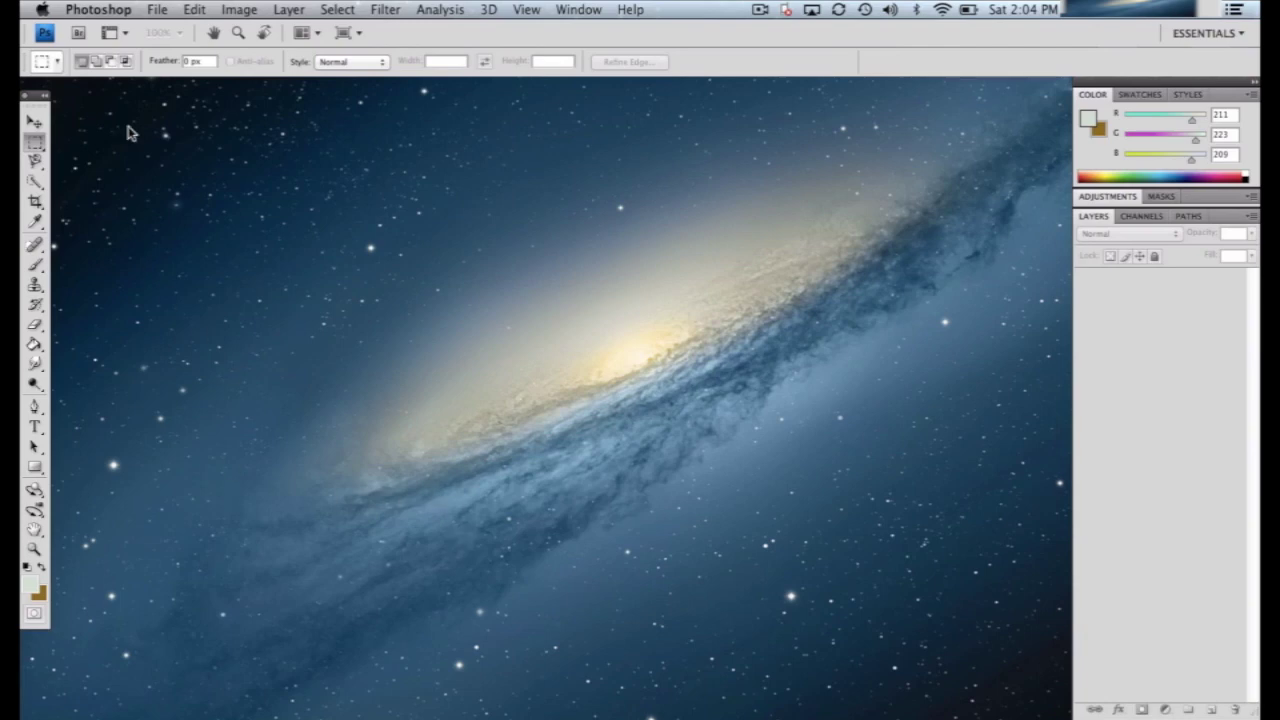
# Create a white 800 × 800 pixel RGB document at 72 pixels/inch, and enlarge and place its window clear of the toolbox
pyautogui.click(157, 12)
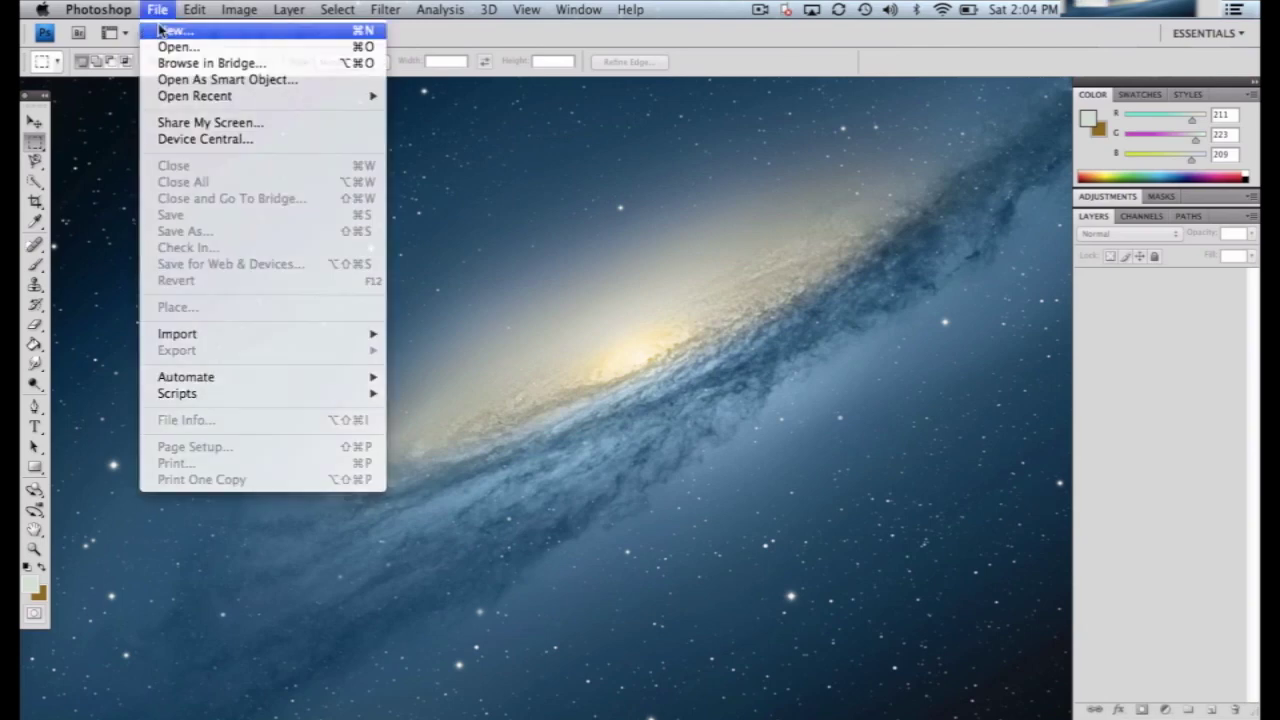
pyautogui.click(172, 30)
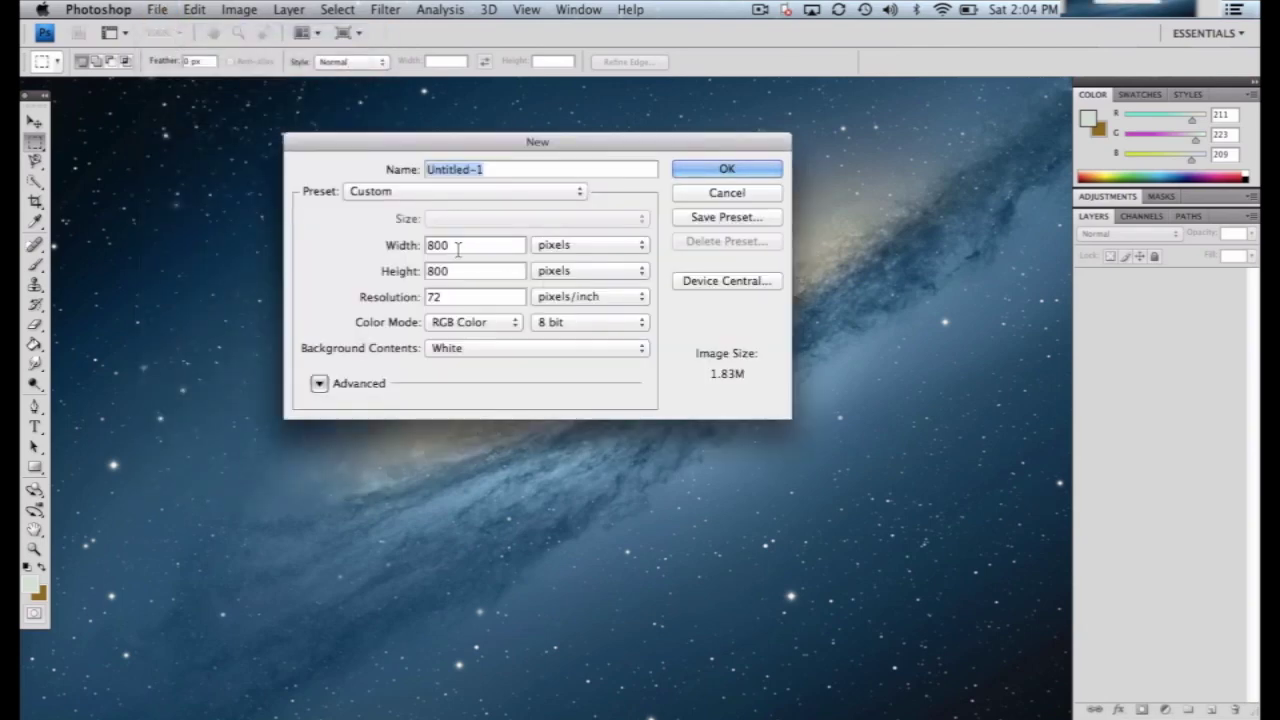
pyautogui.click(592, 246)
pyautogui.click(591, 247)
pyautogui.click(731, 169)
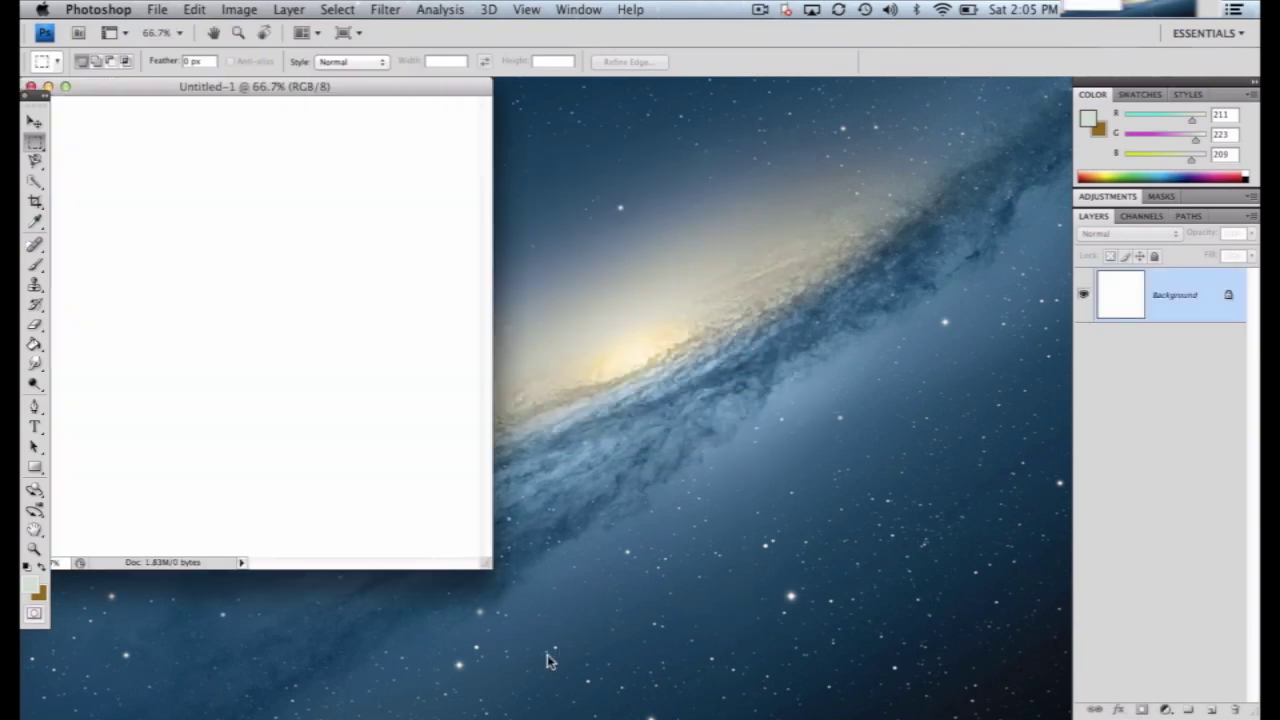
pyautogui.moveTo(490, 564); pyautogui.dragTo(713, 628)
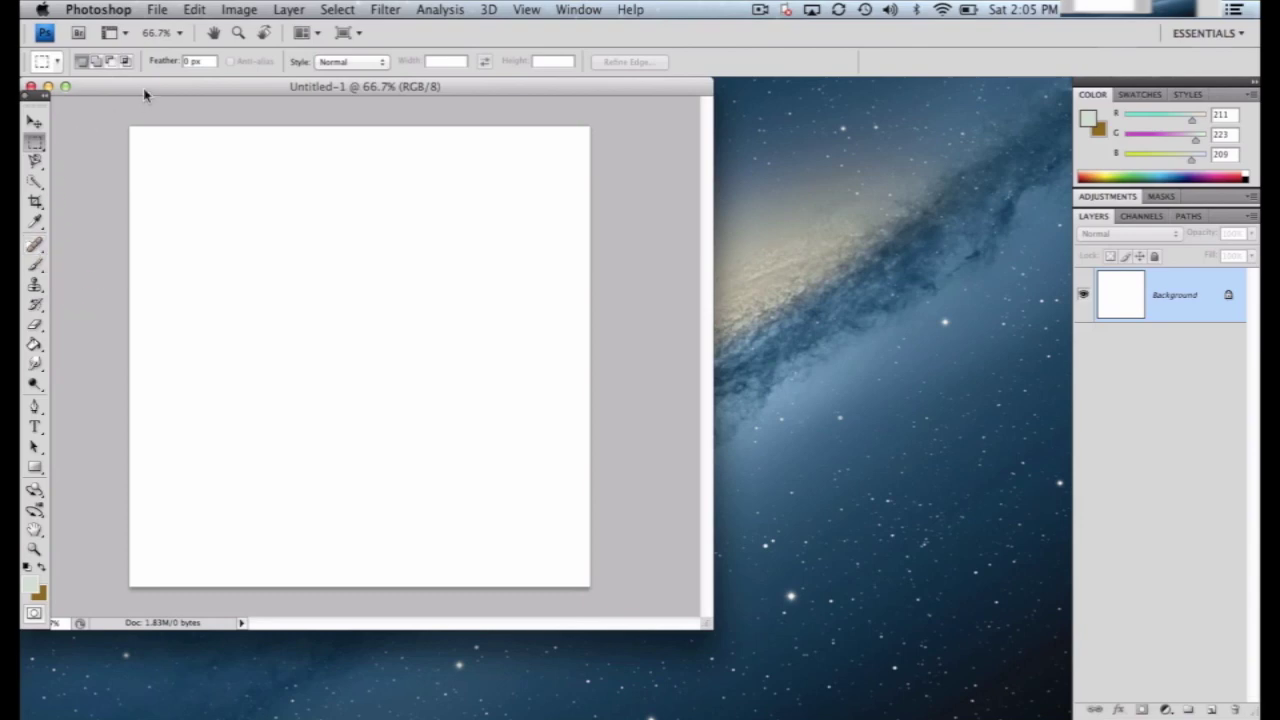
pyautogui.moveTo(144, 88); pyautogui.dragTo(220, 100)
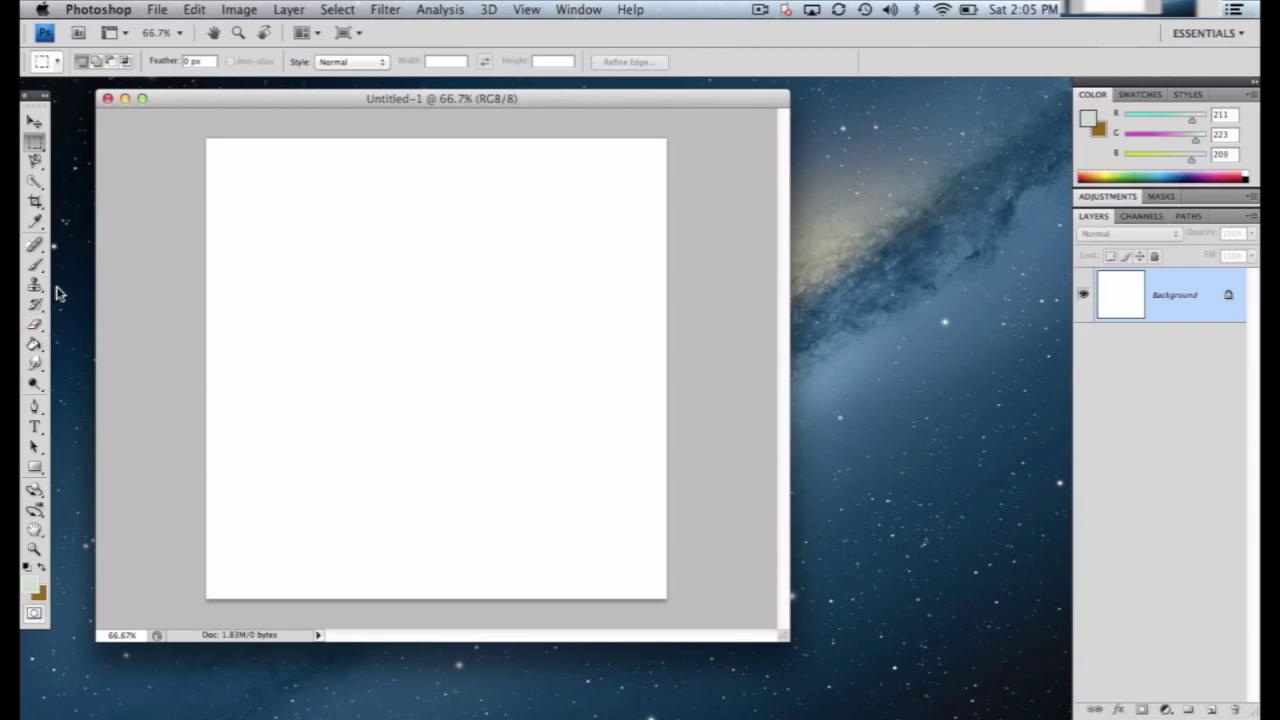
pyautogui.click(38, 266)
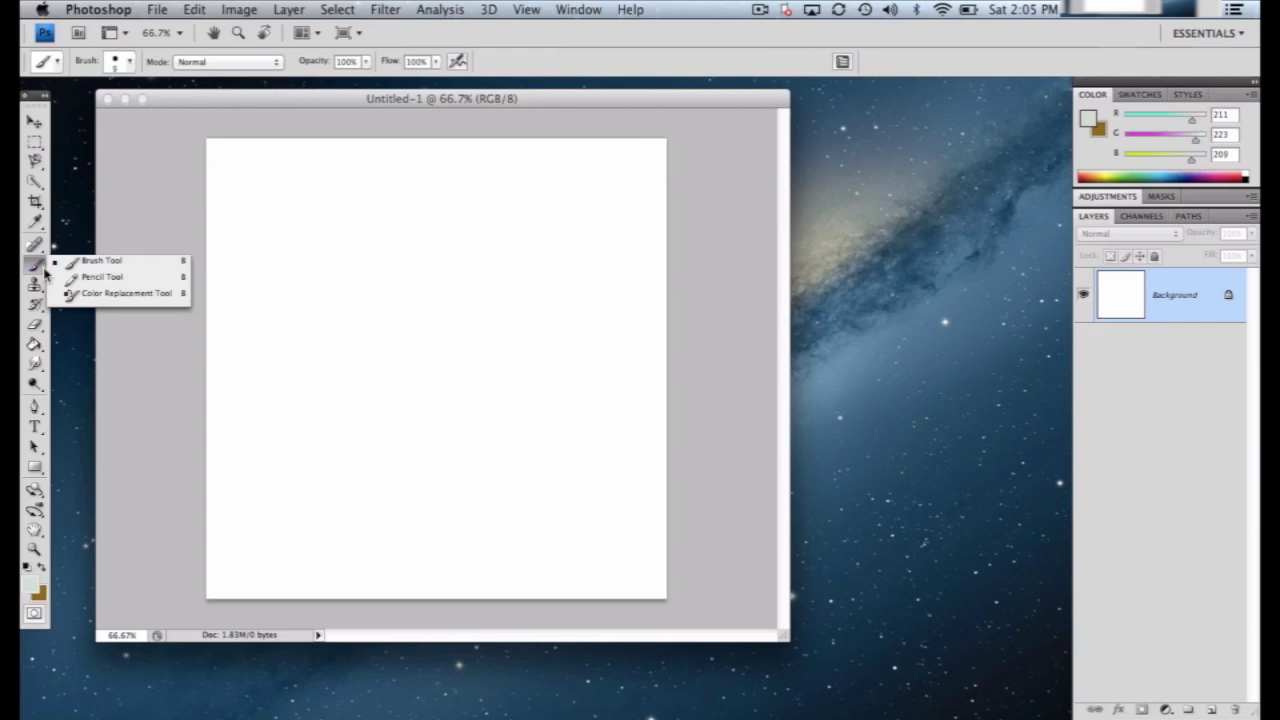
pyautogui.click(36, 286)
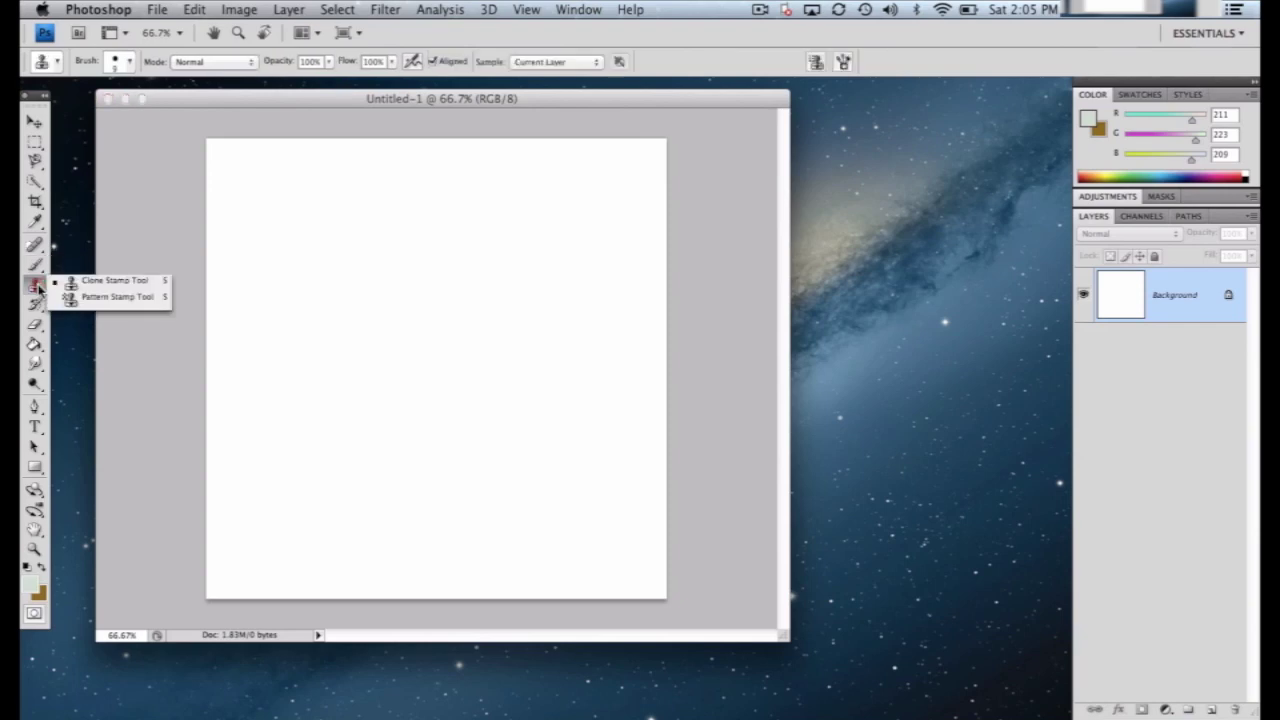
pyautogui.click(42, 330)
pyautogui.click(36, 325)
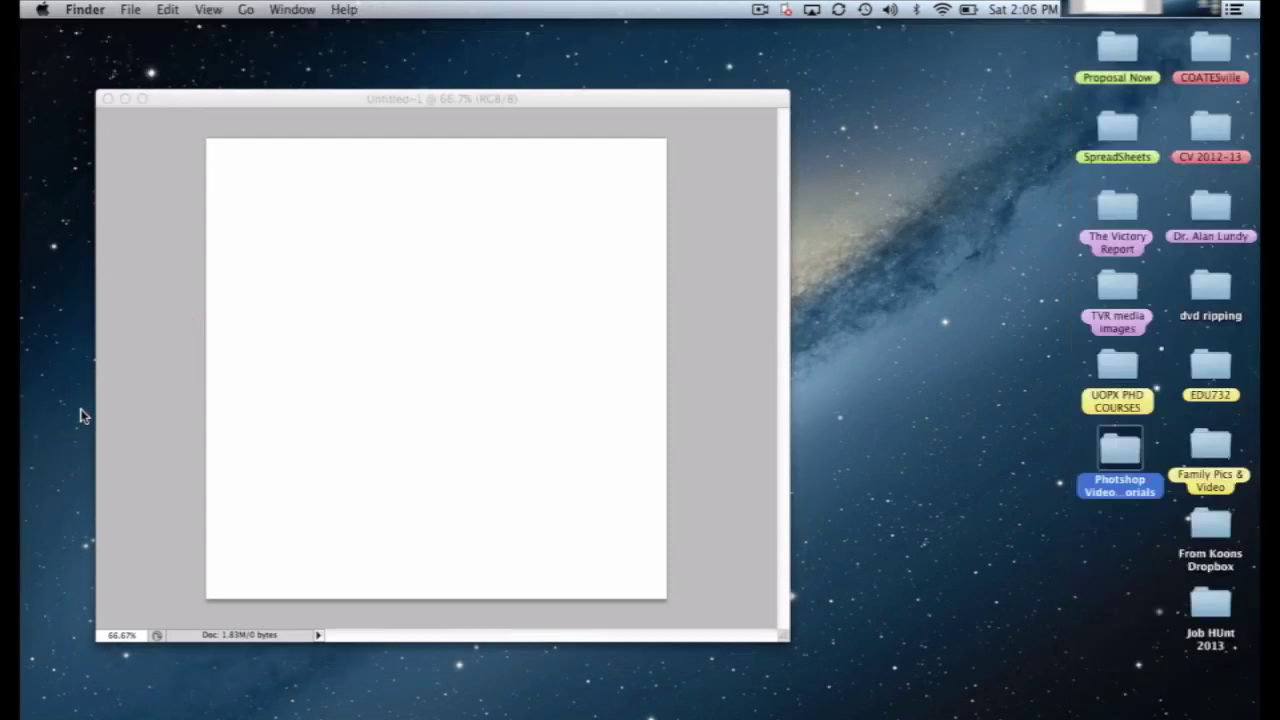
pyautogui.click(119, 401)
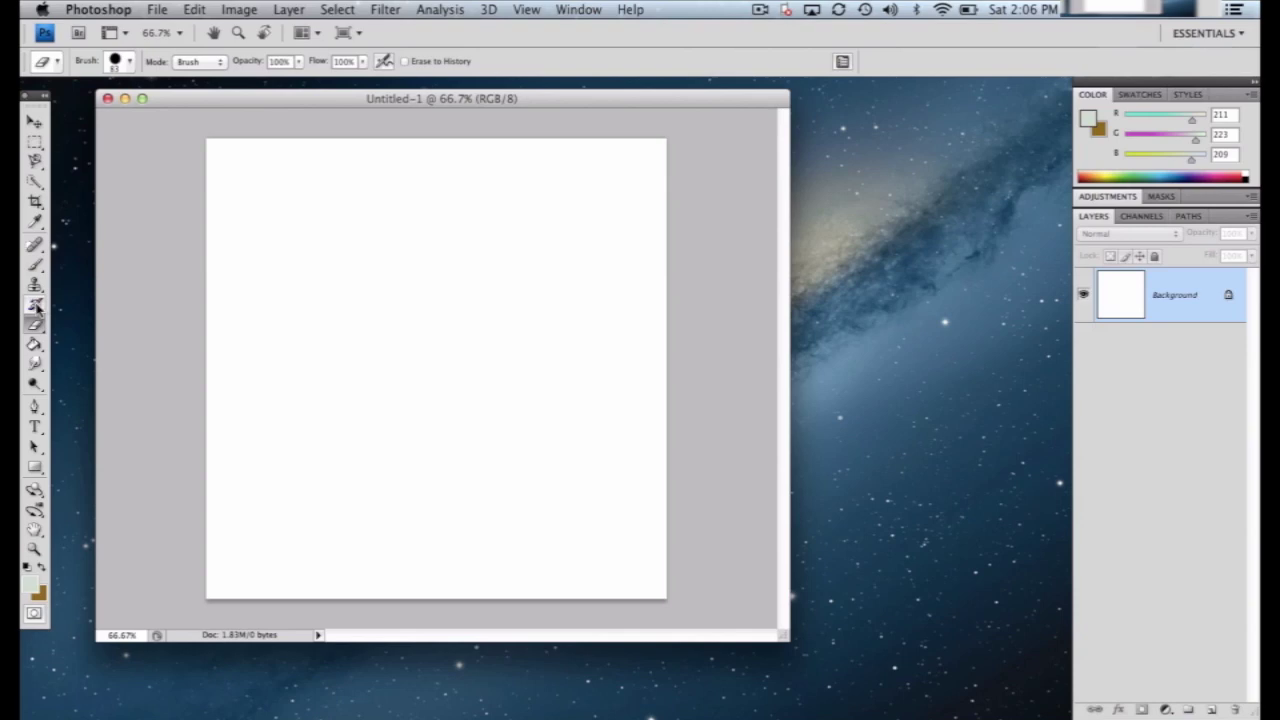
# Show the document at 100% and make the Brush tool active rather than the Pencil tool
pyautogui.doubleClick(34, 549)
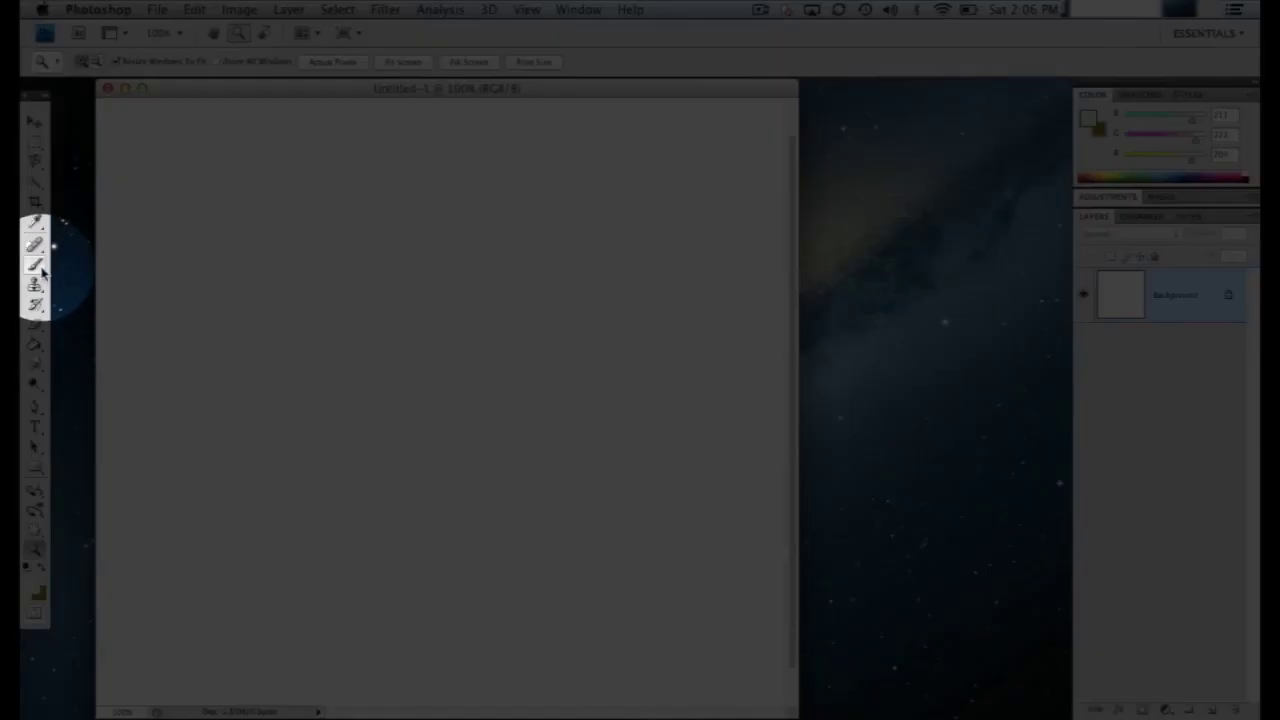
pyautogui.click(35, 266)
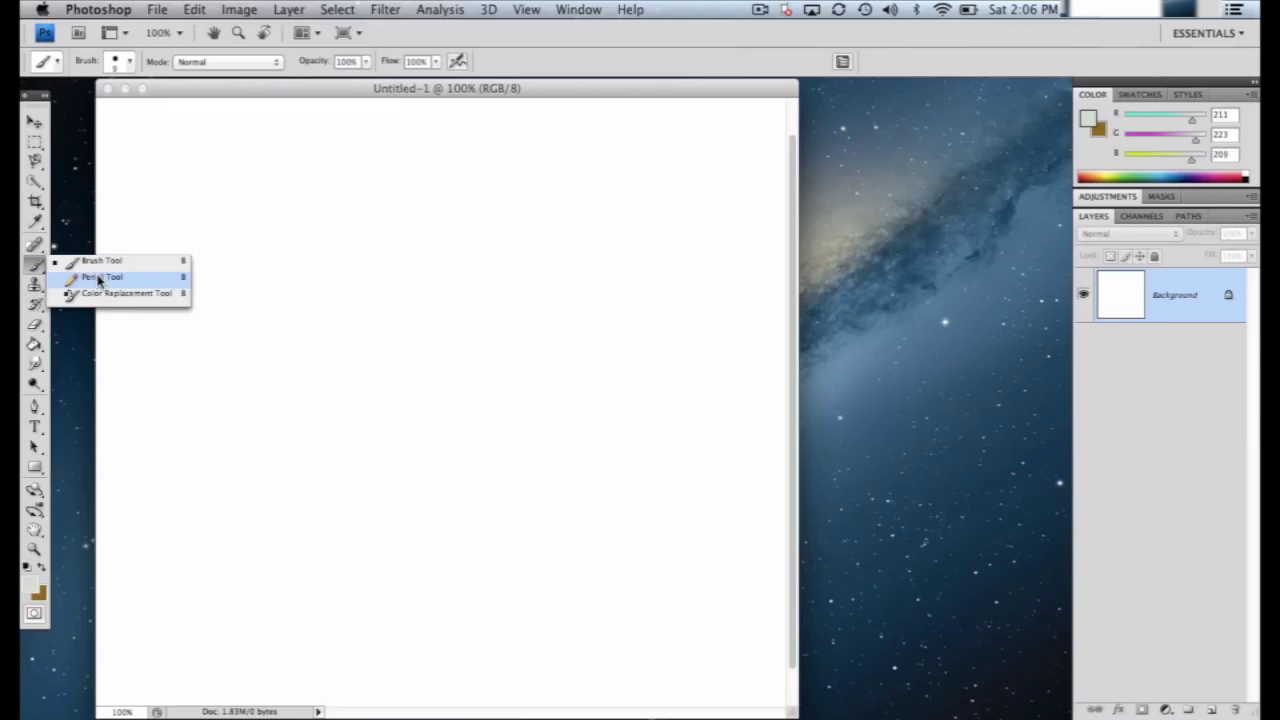
pyautogui.click(95, 277)
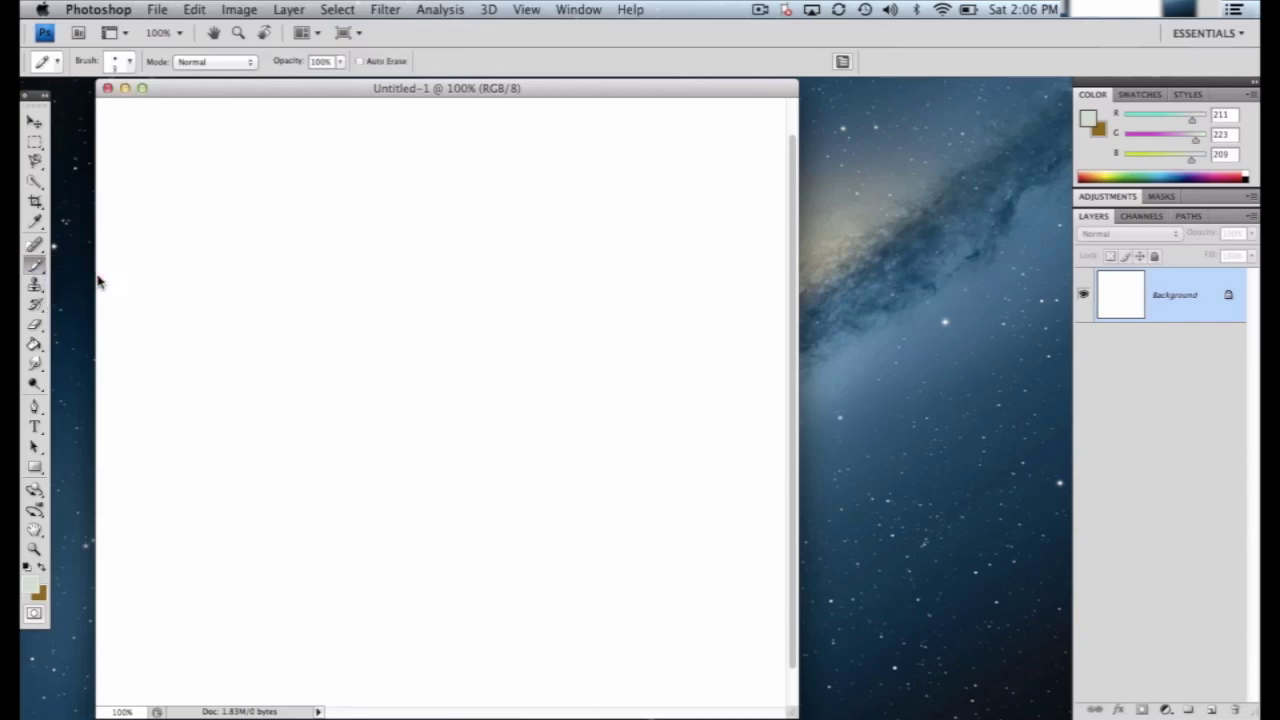
pyautogui.click(40, 270)
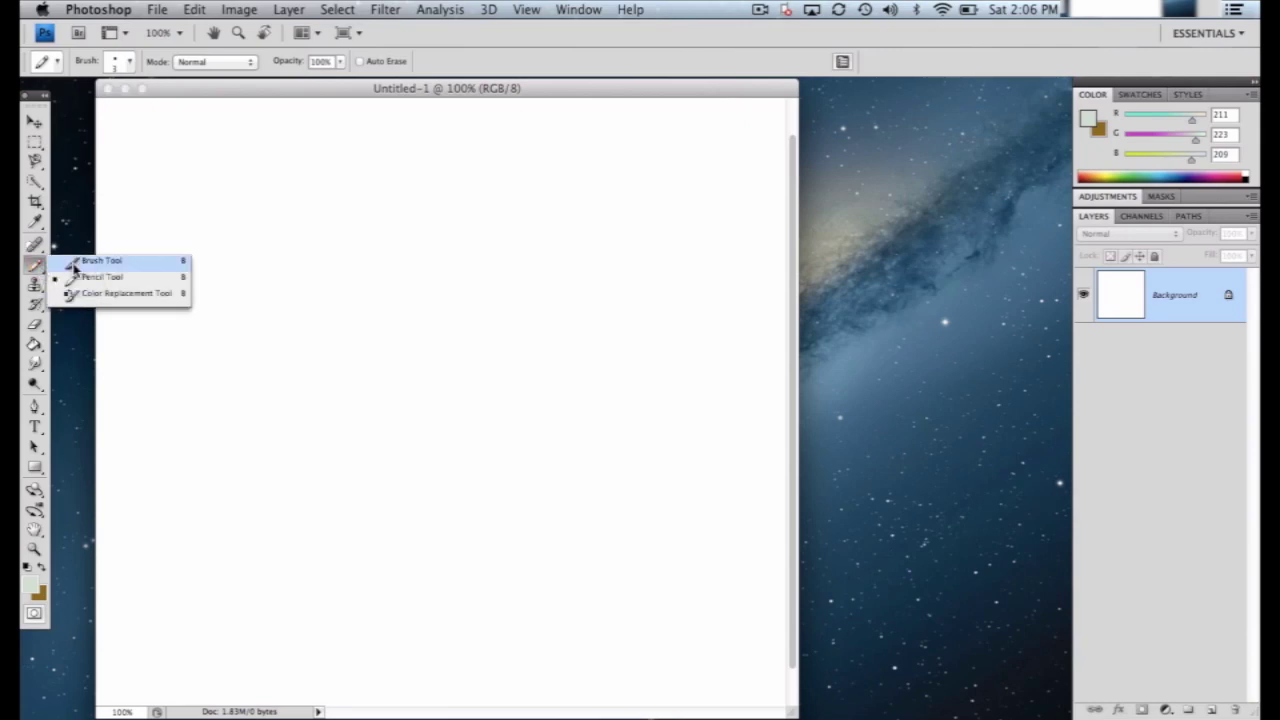
pyautogui.click(73, 263)
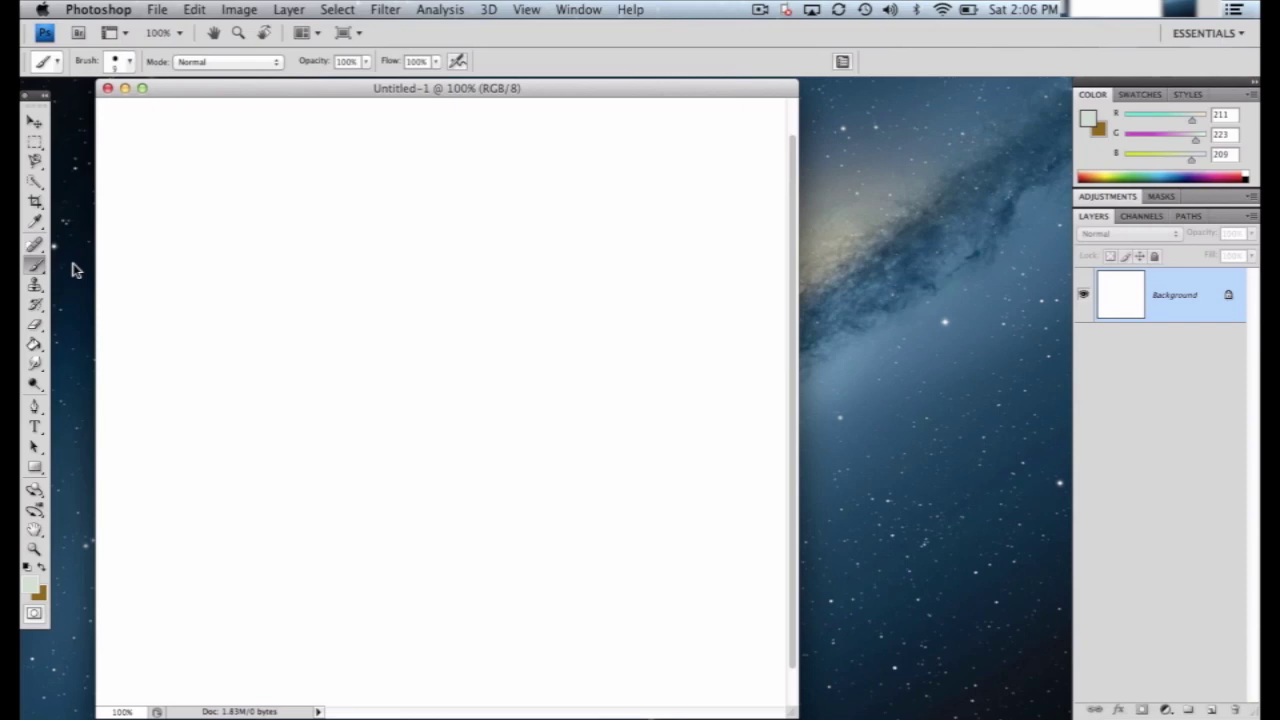
# Set the brush's master diameter to 10 px
pyautogui.click(57, 62)
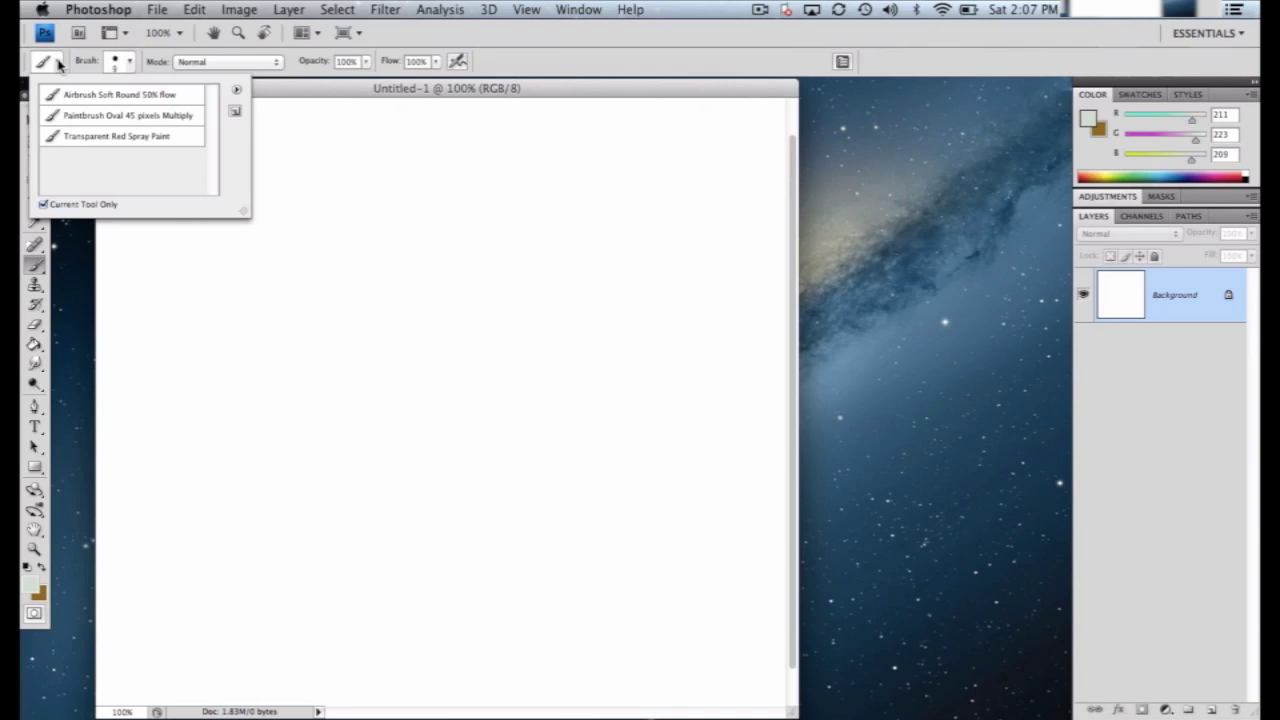
pyautogui.click(60, 62)
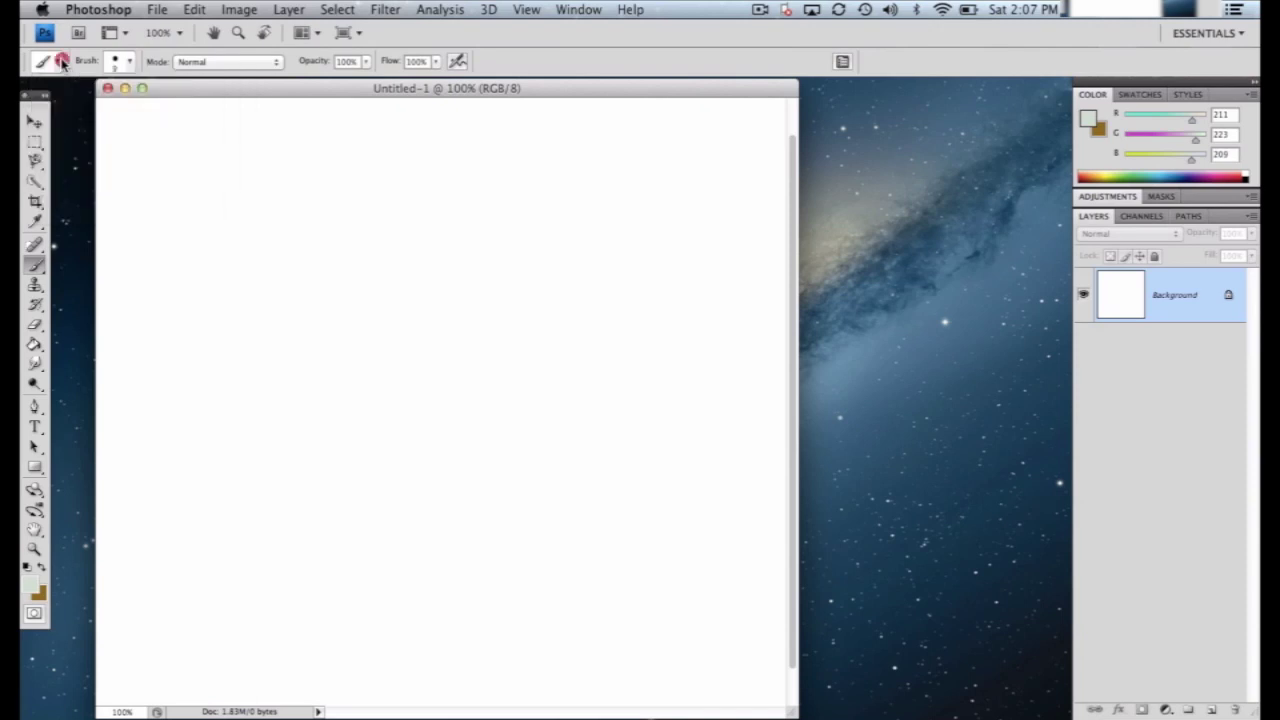
pyautogui.click(131, 62)
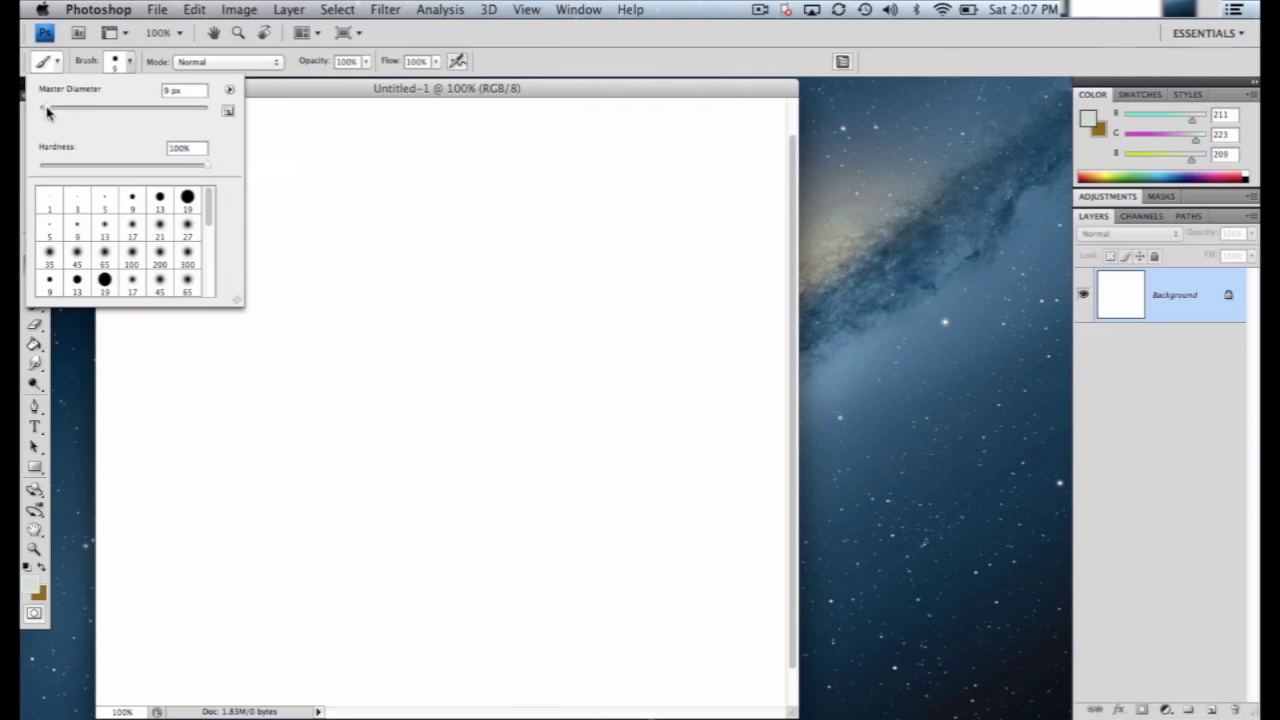
pyautogui.moveTo(46, 110)
pyautogui.mouseDown()
pyautogui.moveTo(213, 115)
pyautogui.moveTo(55, 113)
pyautogui.mouseUp()
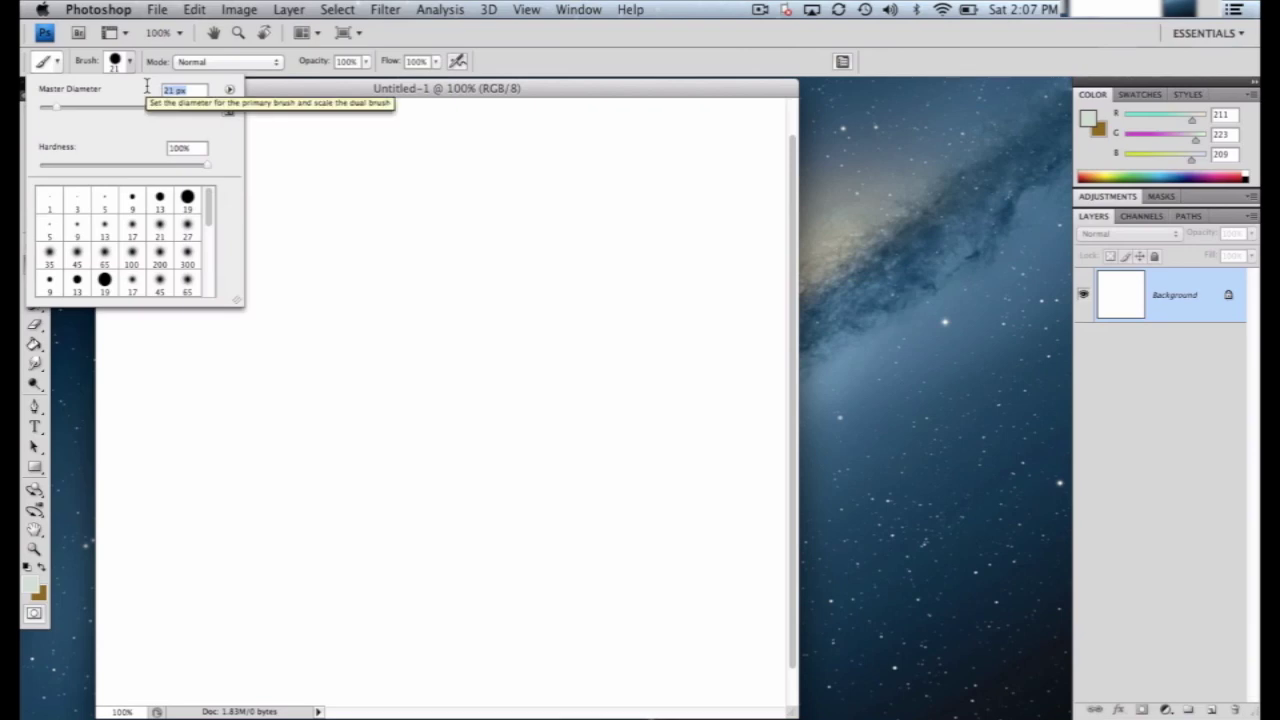
pyautogui.write('10')
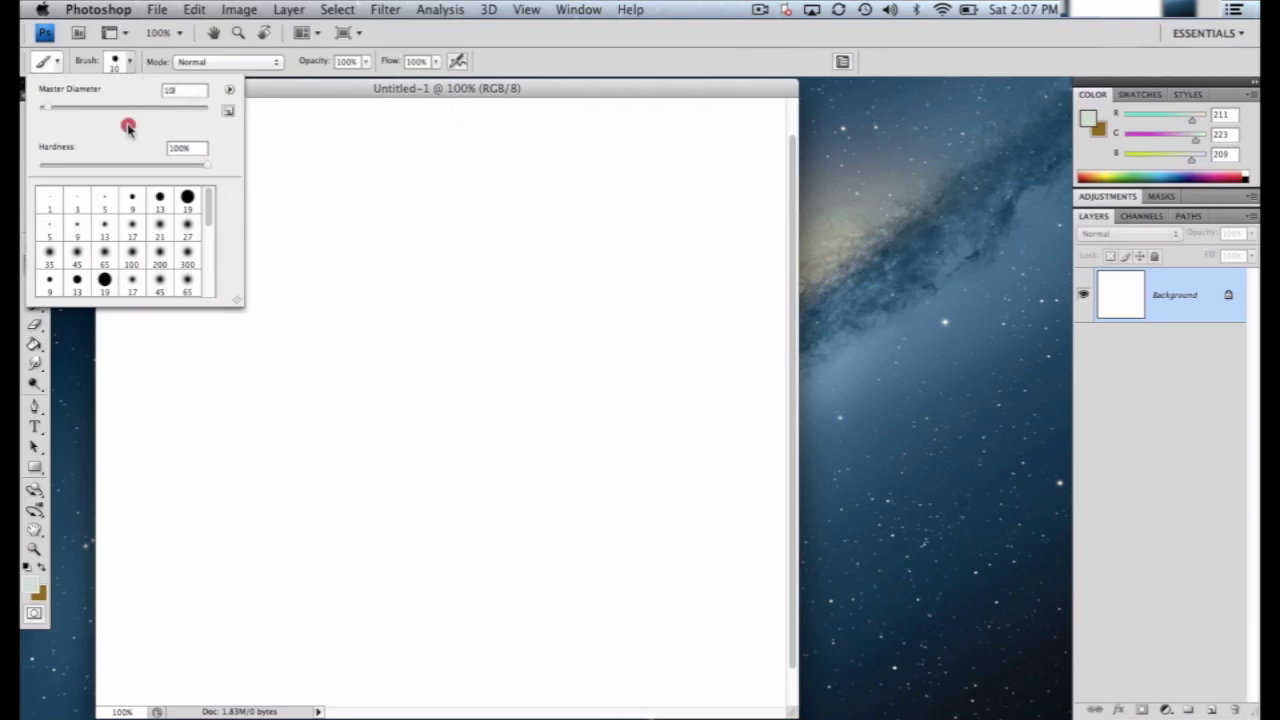
pyautogui.click(278, 75)
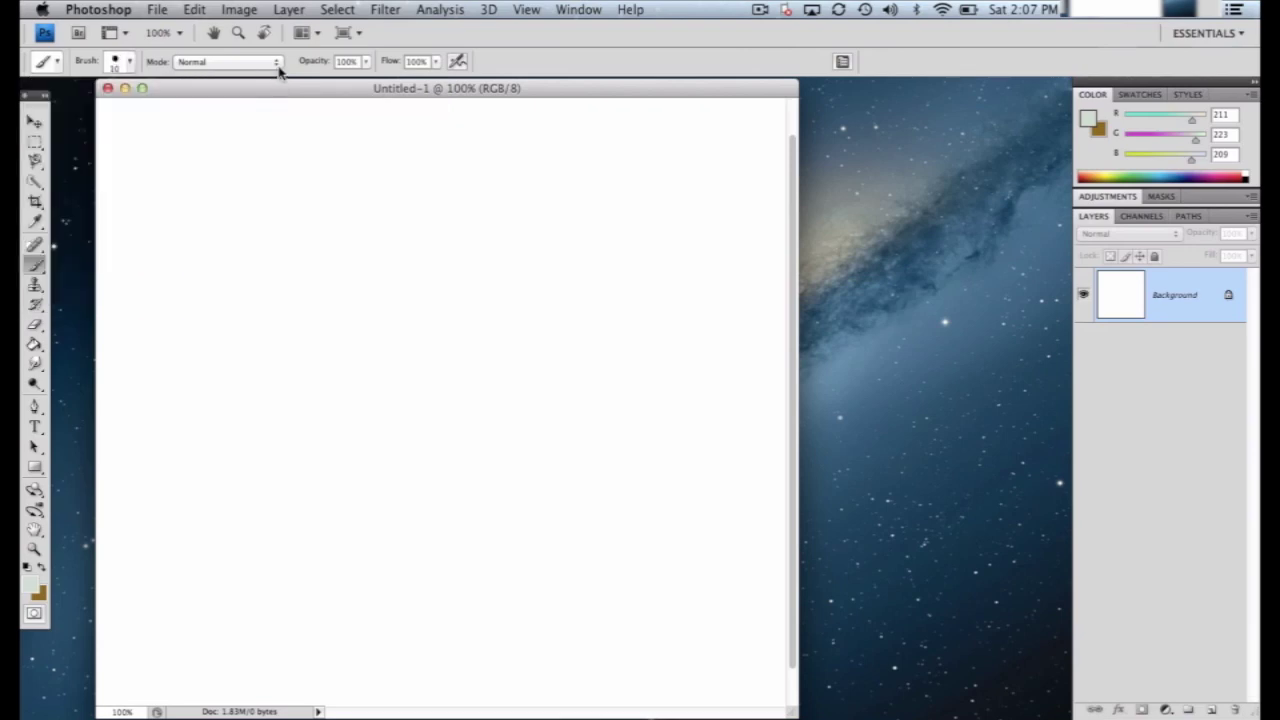
pyautogui.click(280, 70)
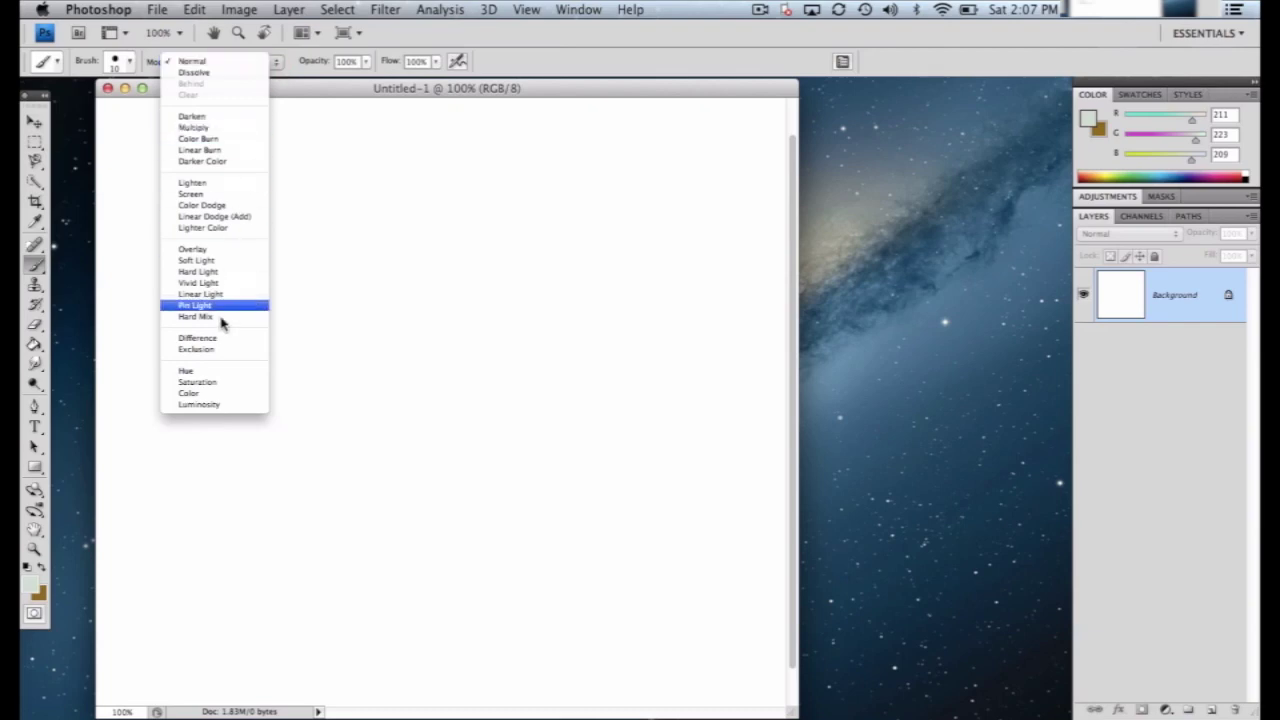
pyautogui.click(240, 62)
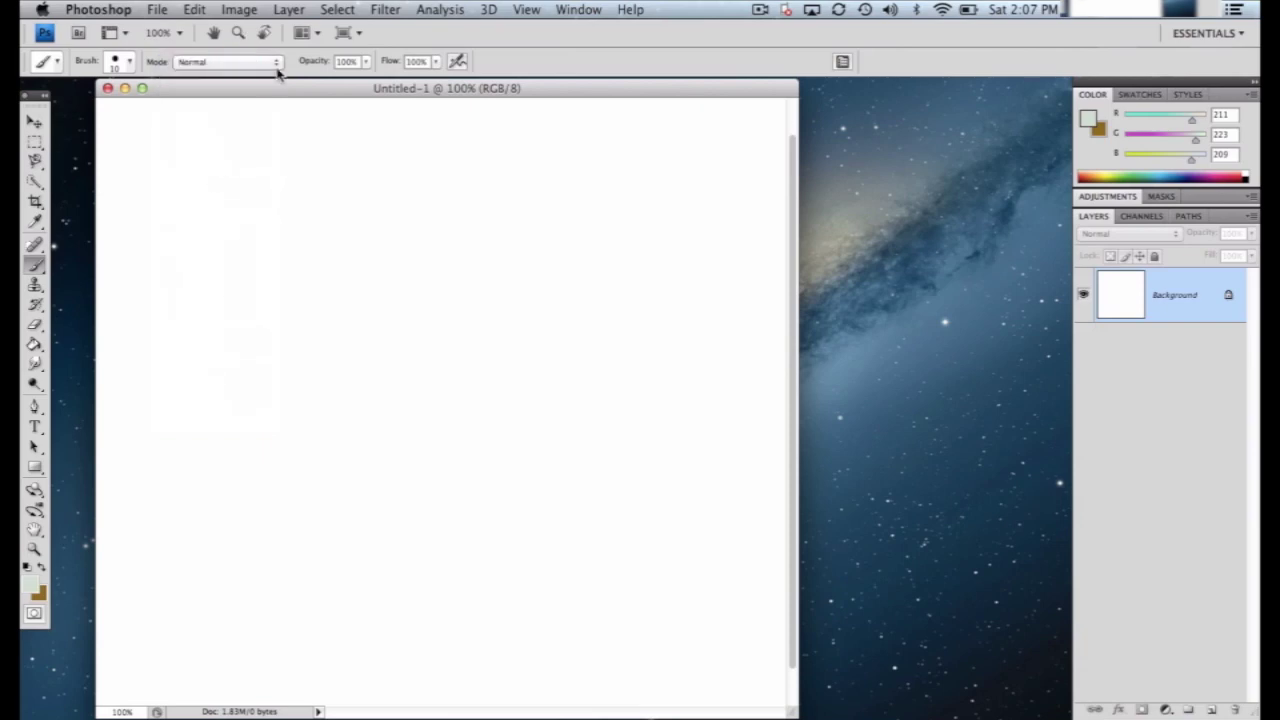
pyautogui.click(368, 62)
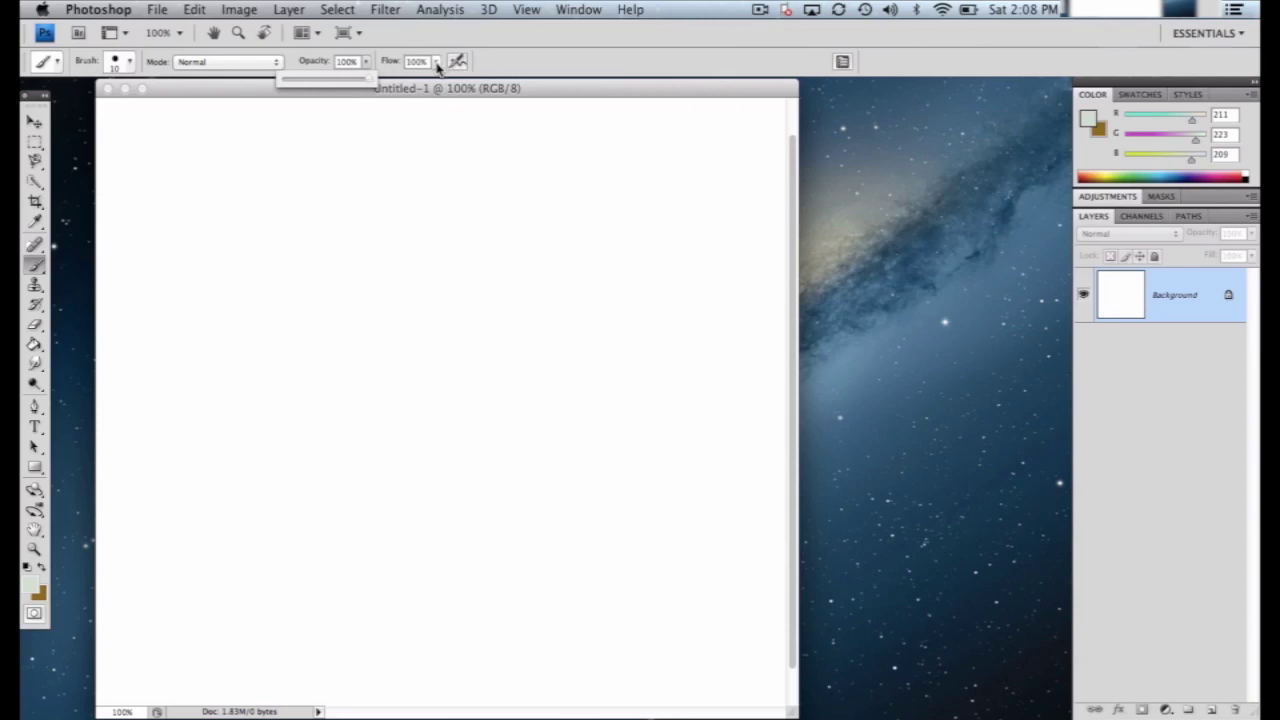
pyautogui.click(369, 66)
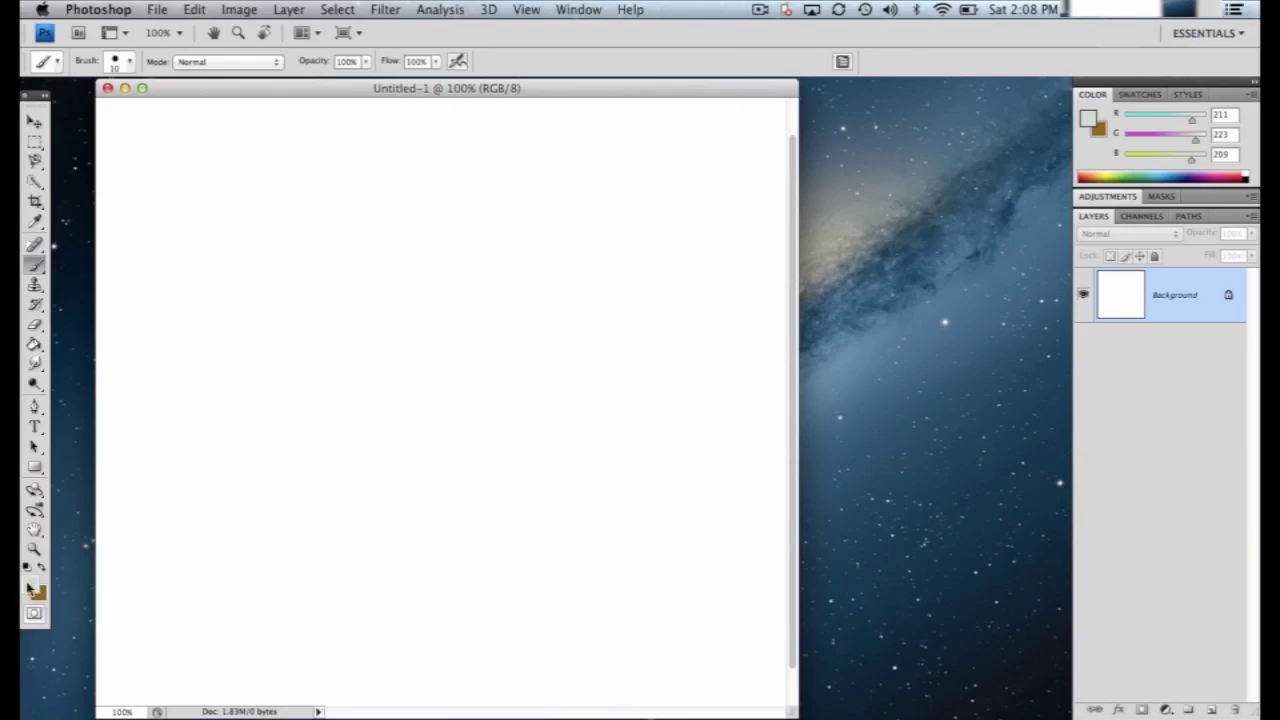
# Set the foreground colour to bright red, R 251, G 3, B 38 (fb0326)
pyautogui.click(31, 589)
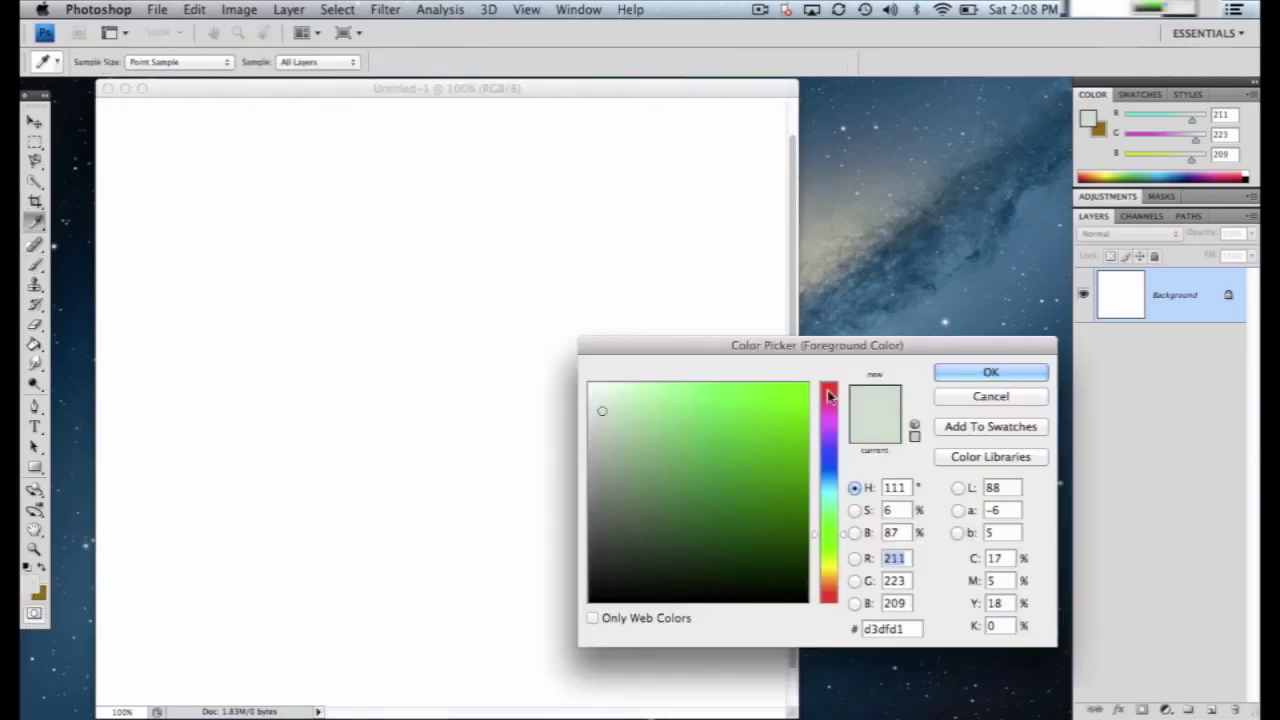
pyautogui.click(829, 393)
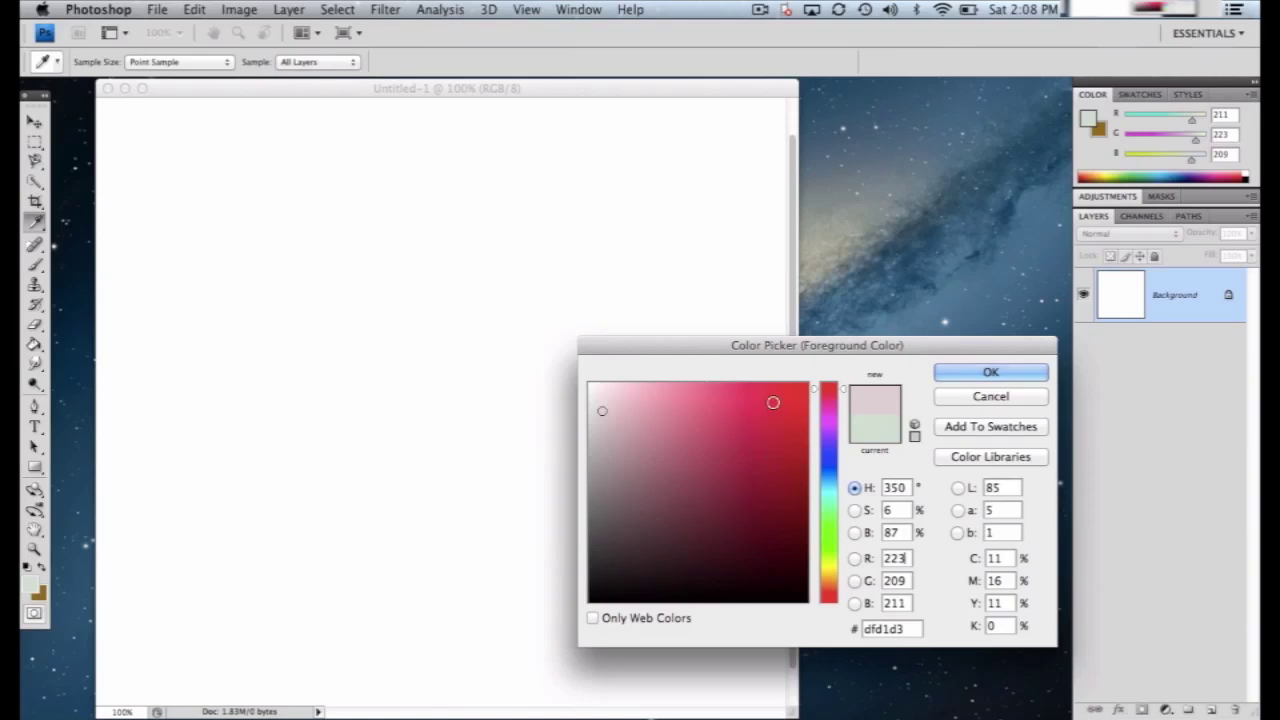
pyautogui.moveTo(771, 405)
pyautogui.mouseDown()
pyautogui.moveTo(782, 422)
pyautogui.moveTo(734, 420)
pyautogui.moveTo(825, 385)
pyautogui.moveTo(796, 389)
pyautogui.mouseUp()
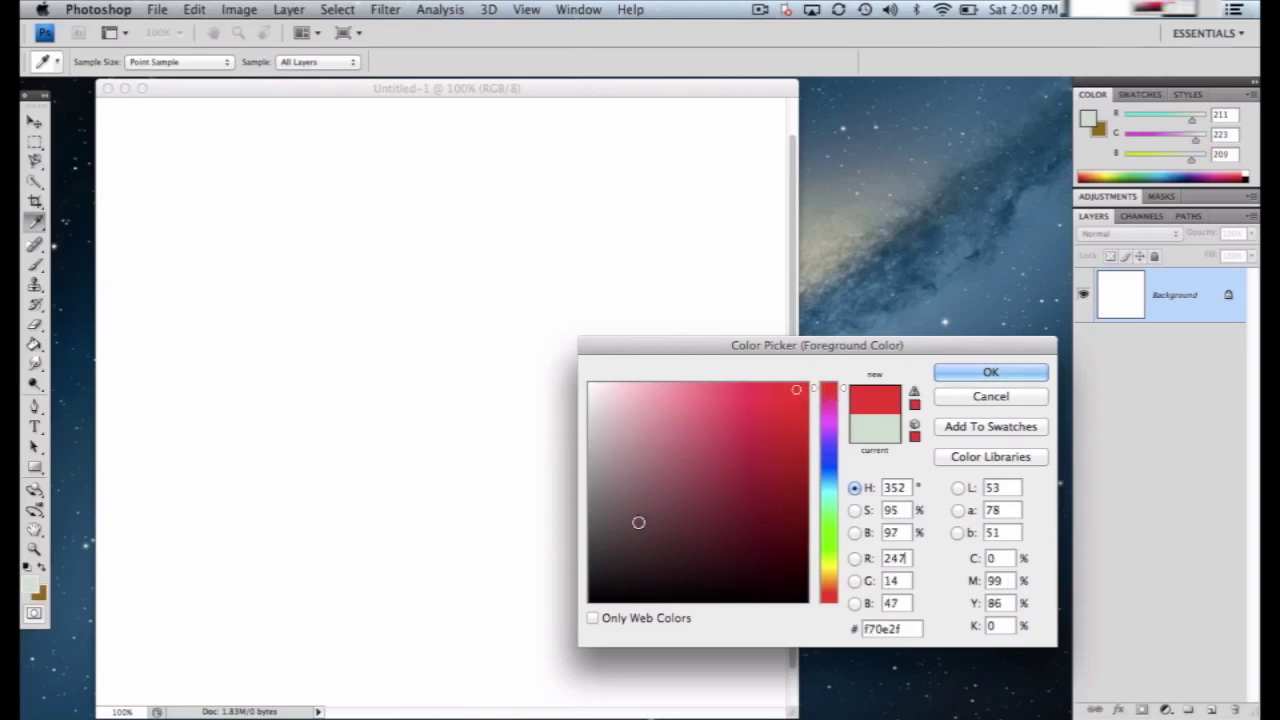
pyautogui.click(806, 387)
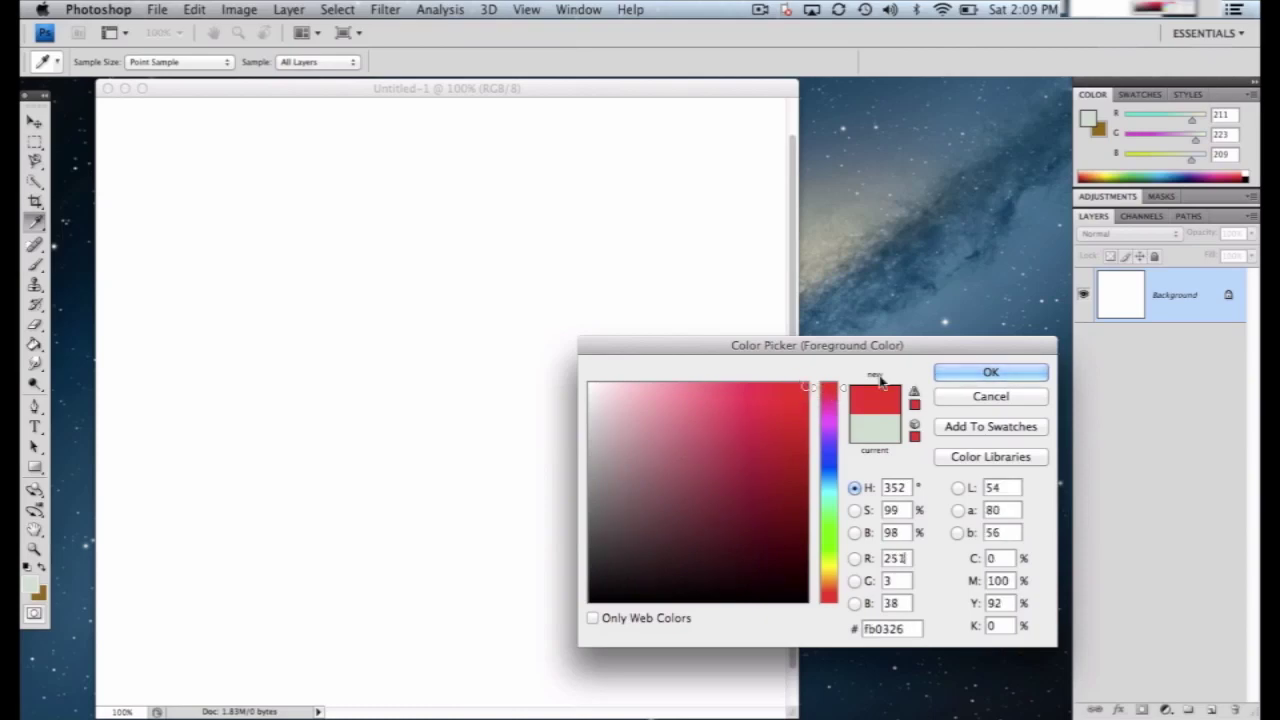
pyautogui.click(957, 373)
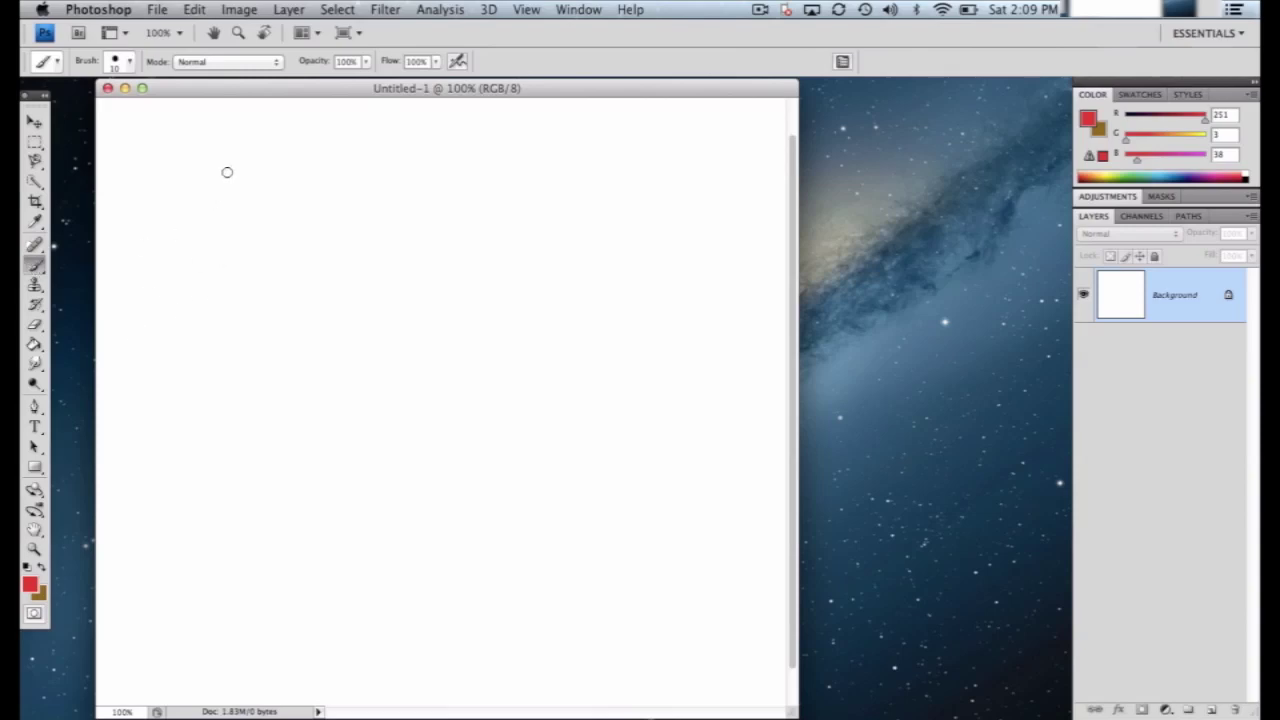
# Paint a red zigzag near the canvas's upper-left corner and, beside it, a round face with two dot eyes and a long curved mouth
pyautogui.moveTo(135, 130)
pyautogui.mouseDown()
pyautogui.moveTo(230, 148)
pyautogui.moveTo(312, 139)
pyautogui.moveTo(337, 158)
pyautogui.mouseUp()
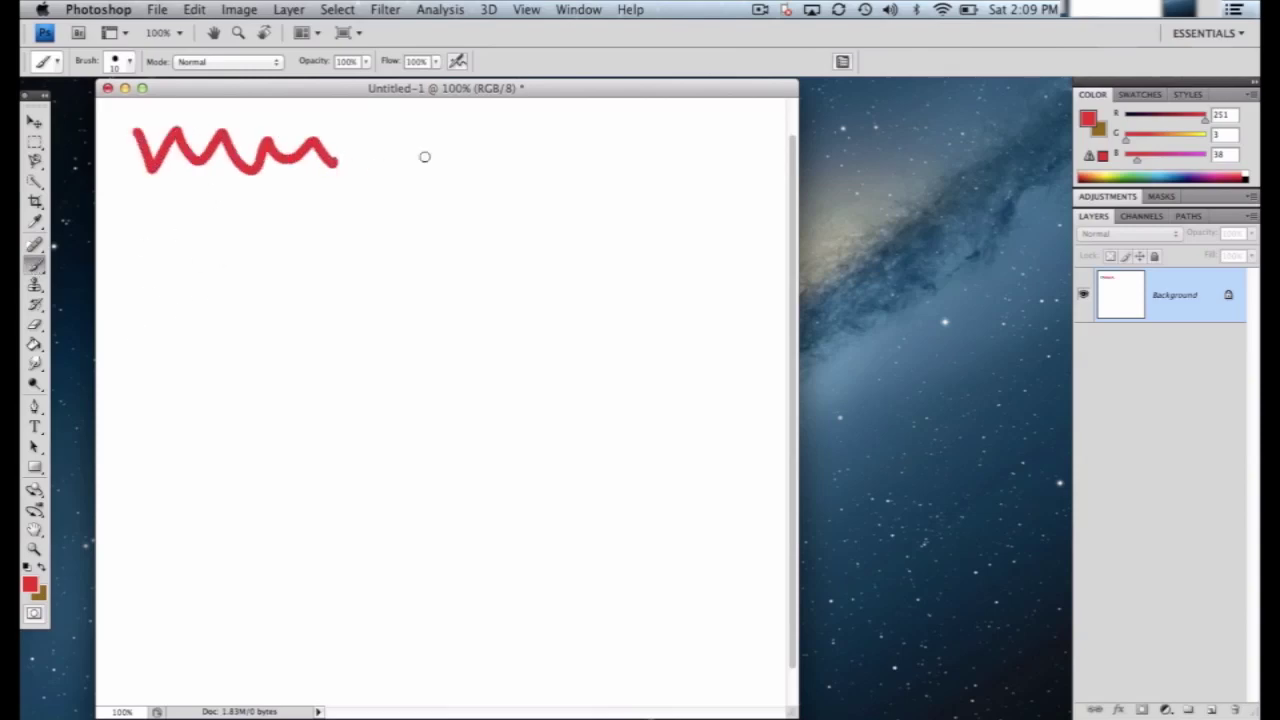
pyautogui.moveTo(485, 137)
pyautogui.mouseDown()
pyautogui.moveTo(391, 173)
pyautogui.moveTo(480, 180)
pyautogui.moveTo(465, 148)
pyautogui.mouseUp()
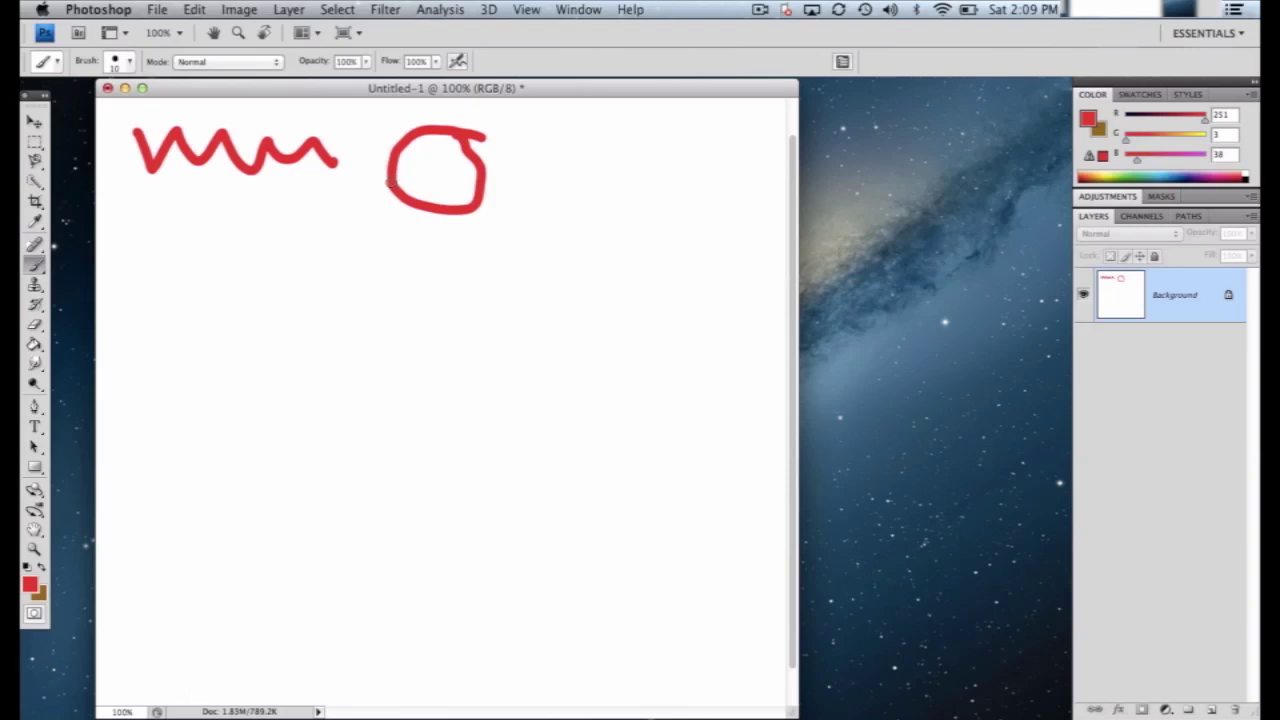
pyautogui.click(435, 148)
pyautogui.click(413, 157)
pyautogui.moveTo(394, 190)
pyautogui.mouseDown()
pyautogui.moveTo(503, 120)
pyautogui.moveTo(503, 96)
pyautogui.mouseUp()
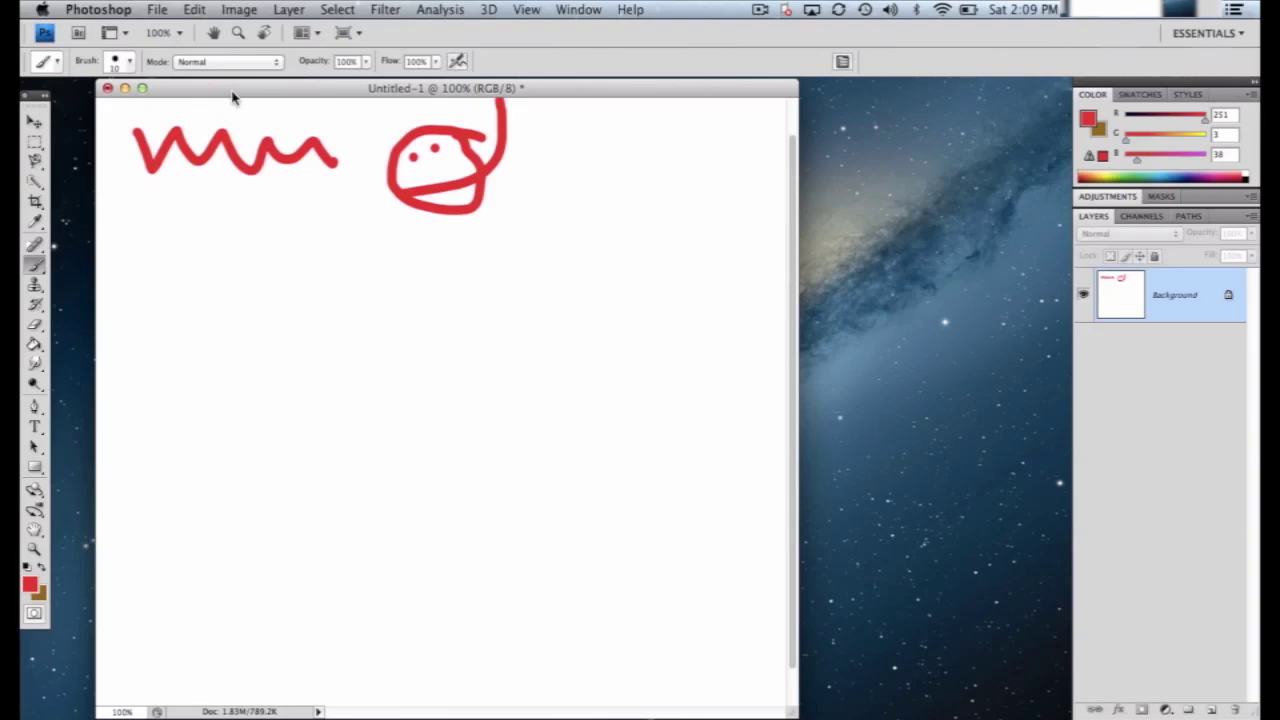
# Step backward through all the strokes of the red face, keeping the zigzag, and paint a new red round outline in its place
pyautogui.click(195, 9)
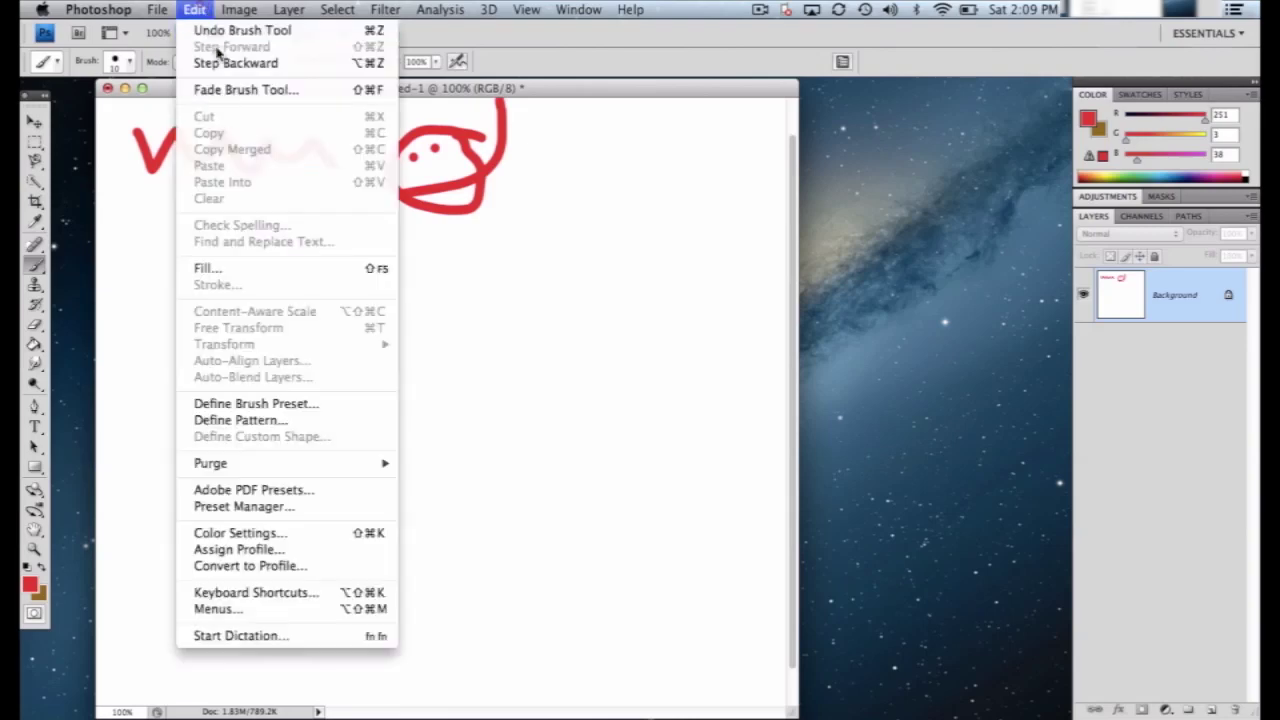
pyautogui.click(220, 63)
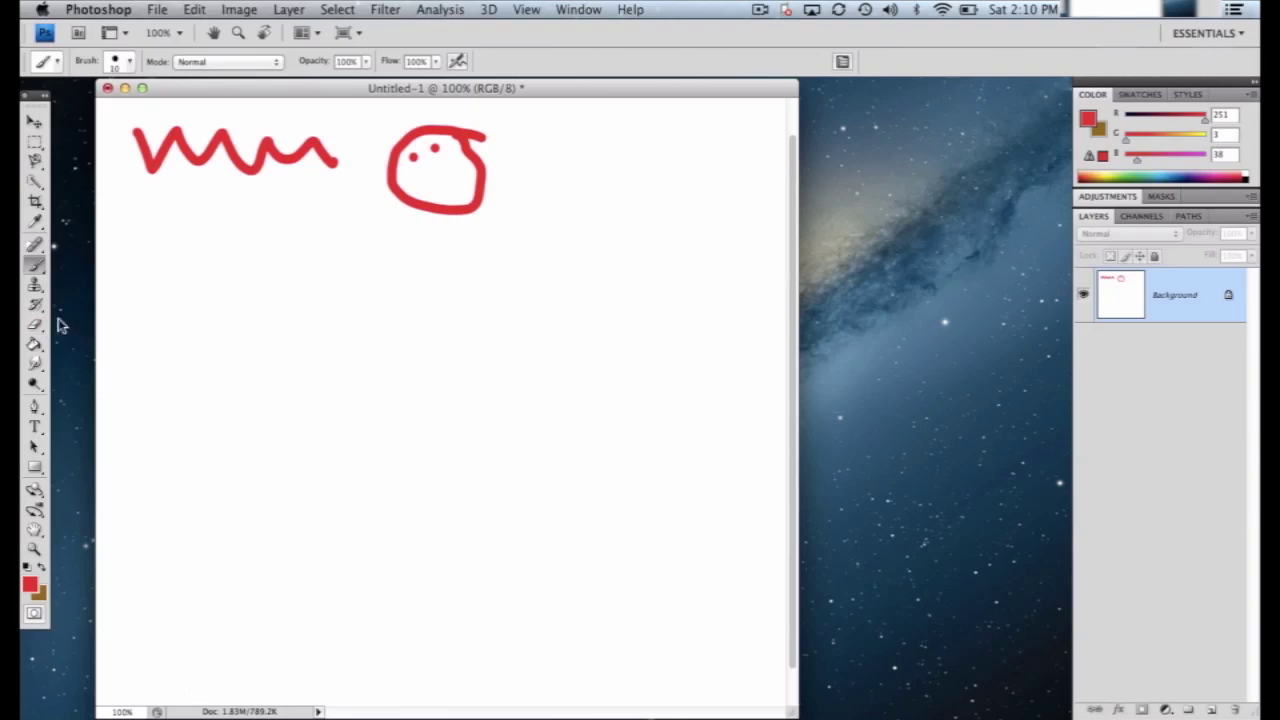
pyautogui.click(194, 10)
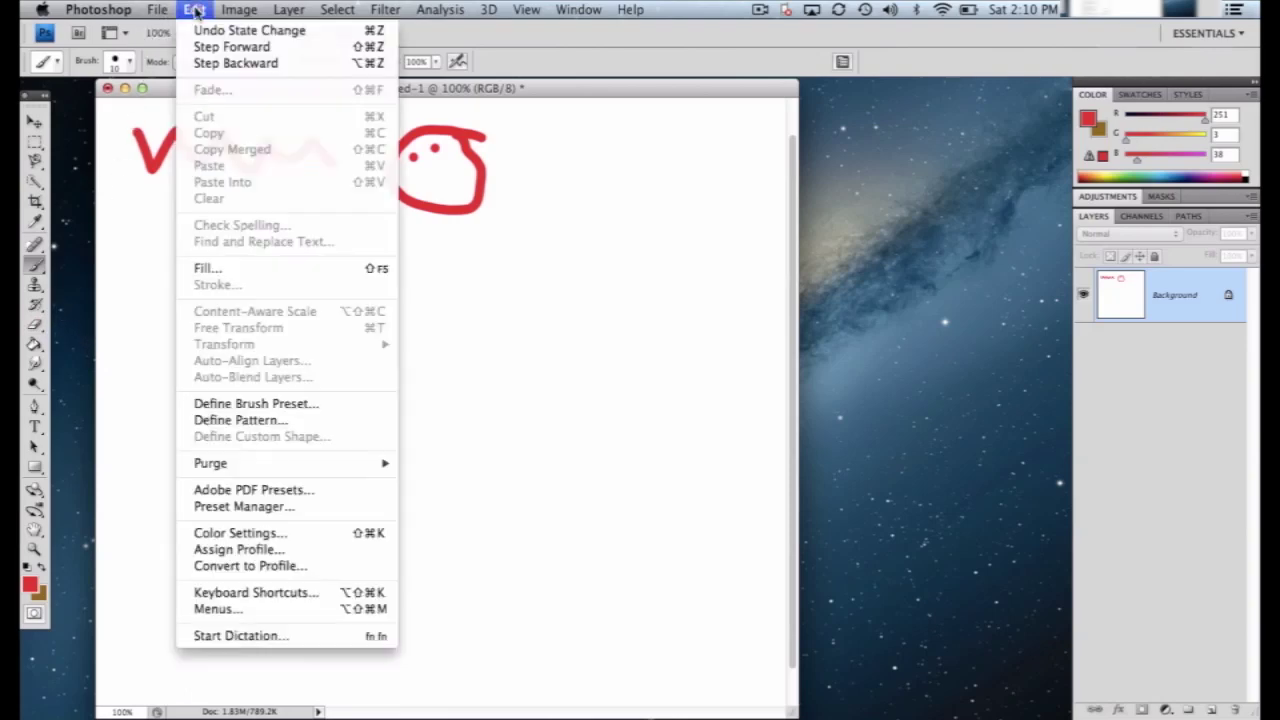
pyautogui.click(222, 63)
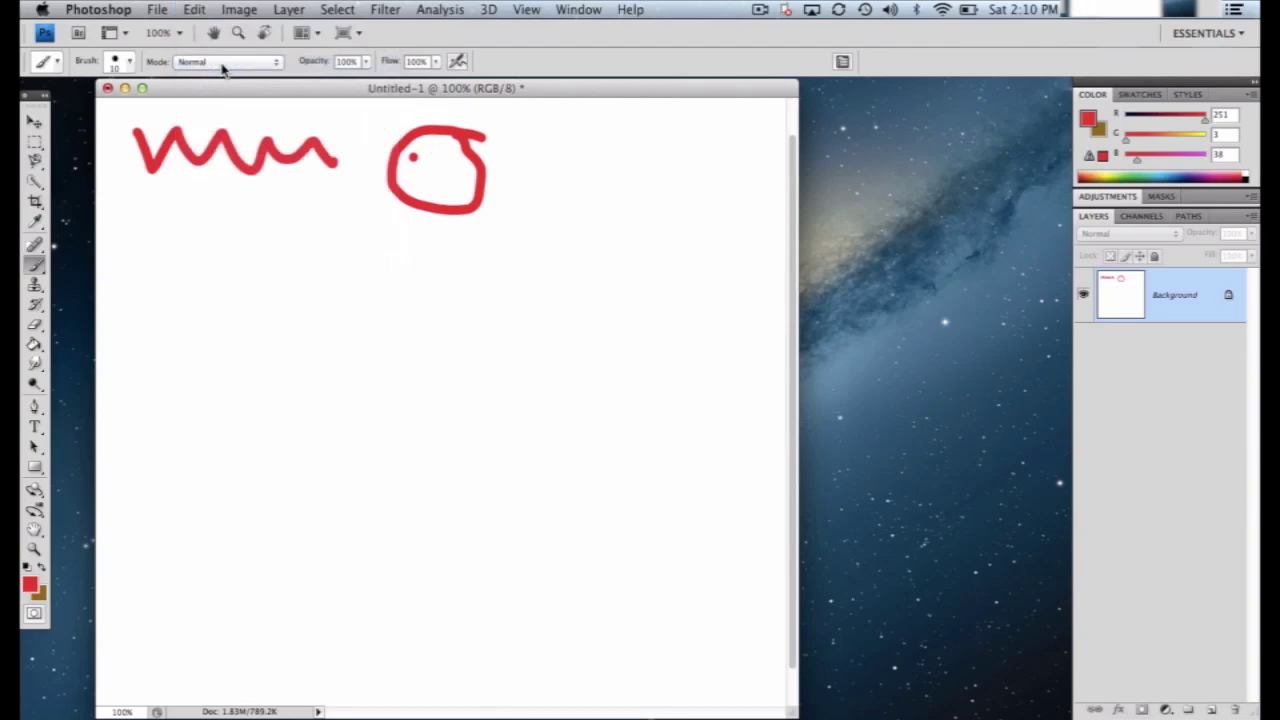
pyautogui.click(195, 10)
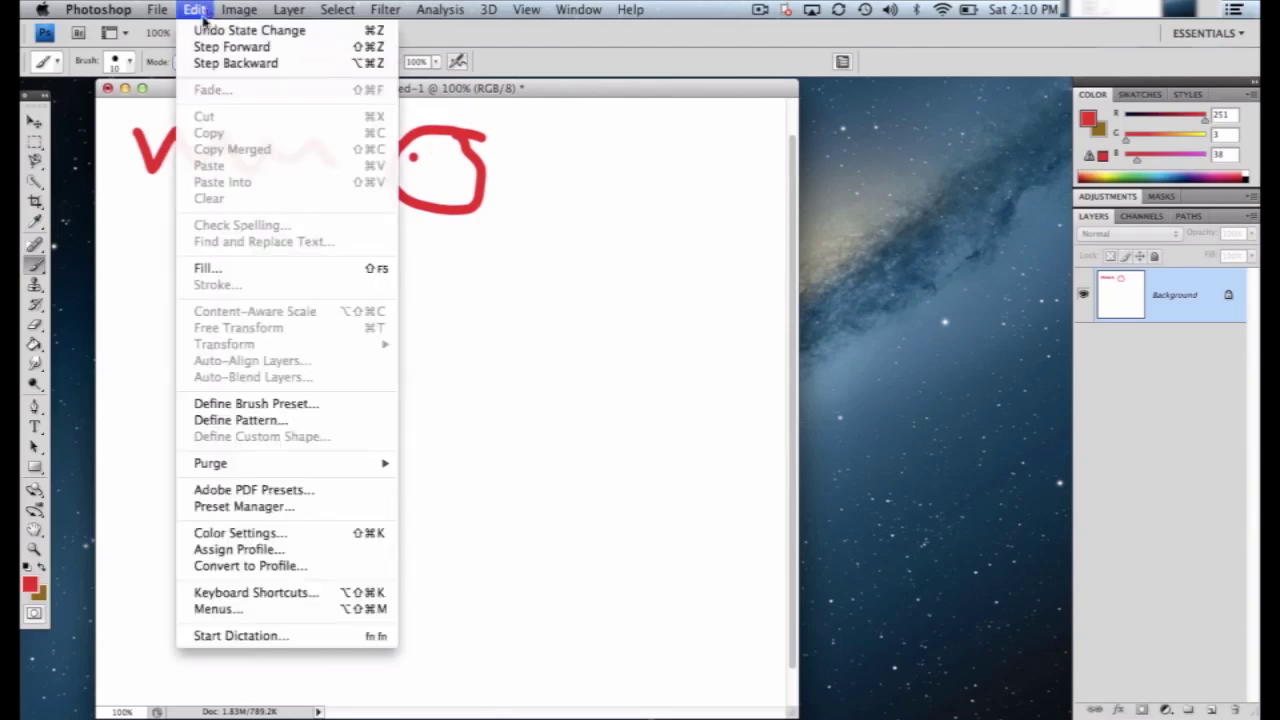
pyautogui.click(218, 68)
pyautogui.click(195, 10)
pyautogui.click(207, 63)
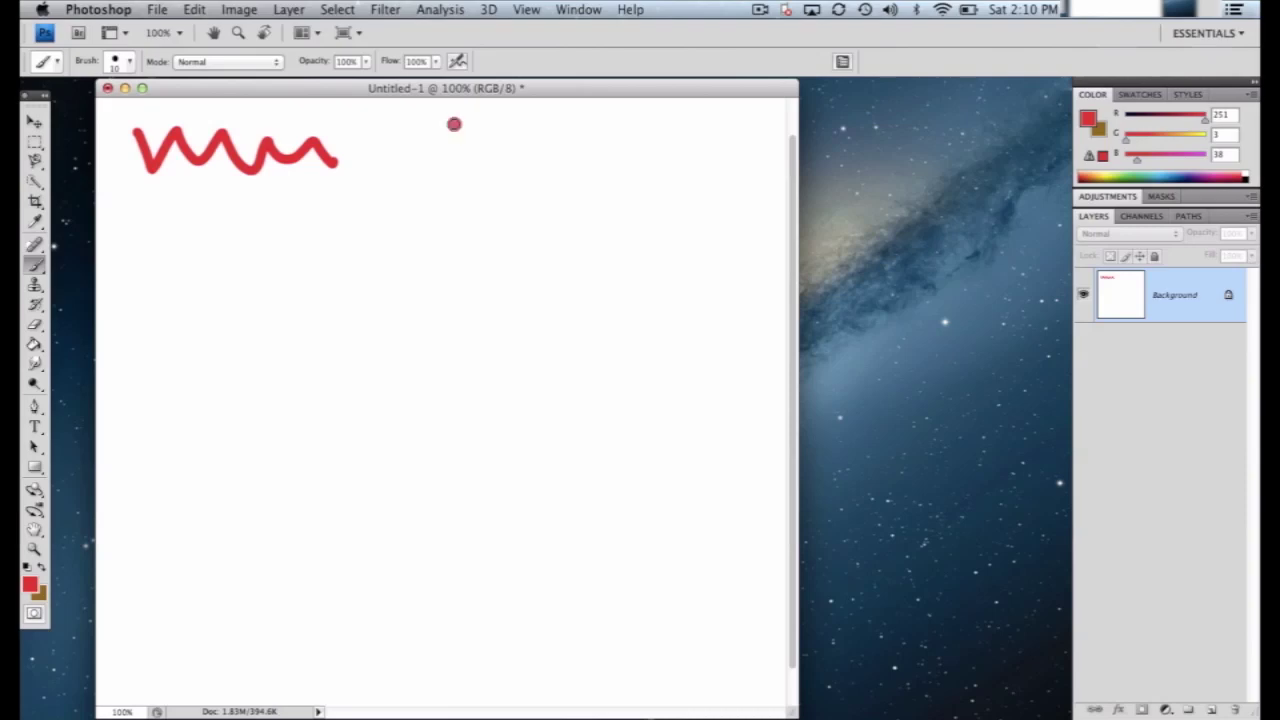
pyautogui.moveTo(455, 124)
pyautogui.mouseDown()
pyautogui.moveTo(392, 210)
pyautogui.moveTo(470, 185)
pyautogui.moveTo(456, 120)
pyautogui.mouseUp()
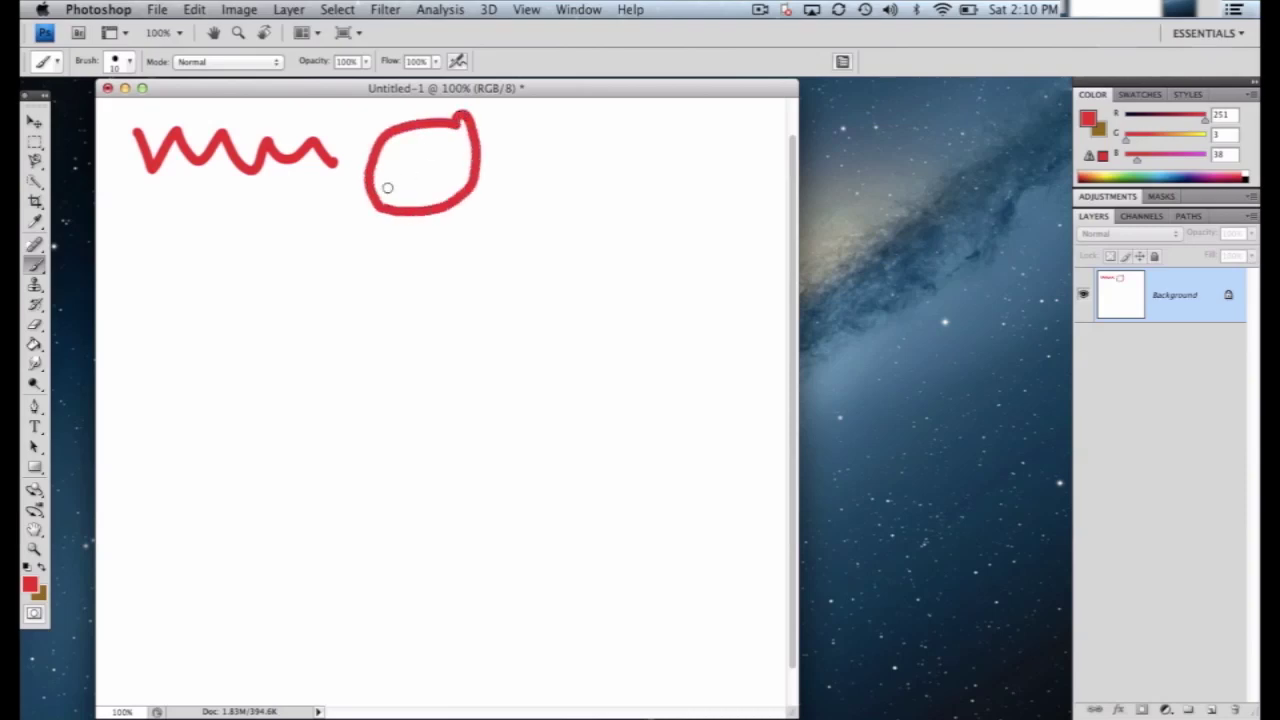
# Set the brush's master diameter to 25 px
pyautogui.click(134, 63)
pyautogui.click(134, 65)
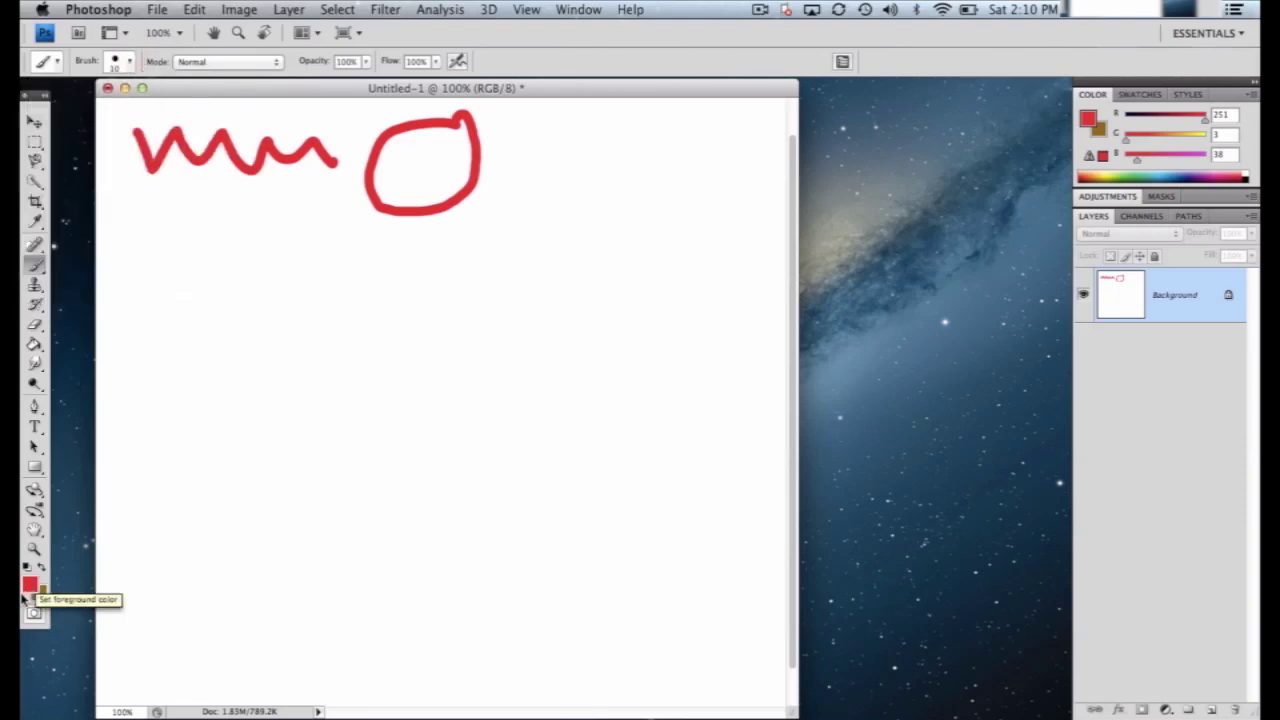
pyautogui.click(133, 64)
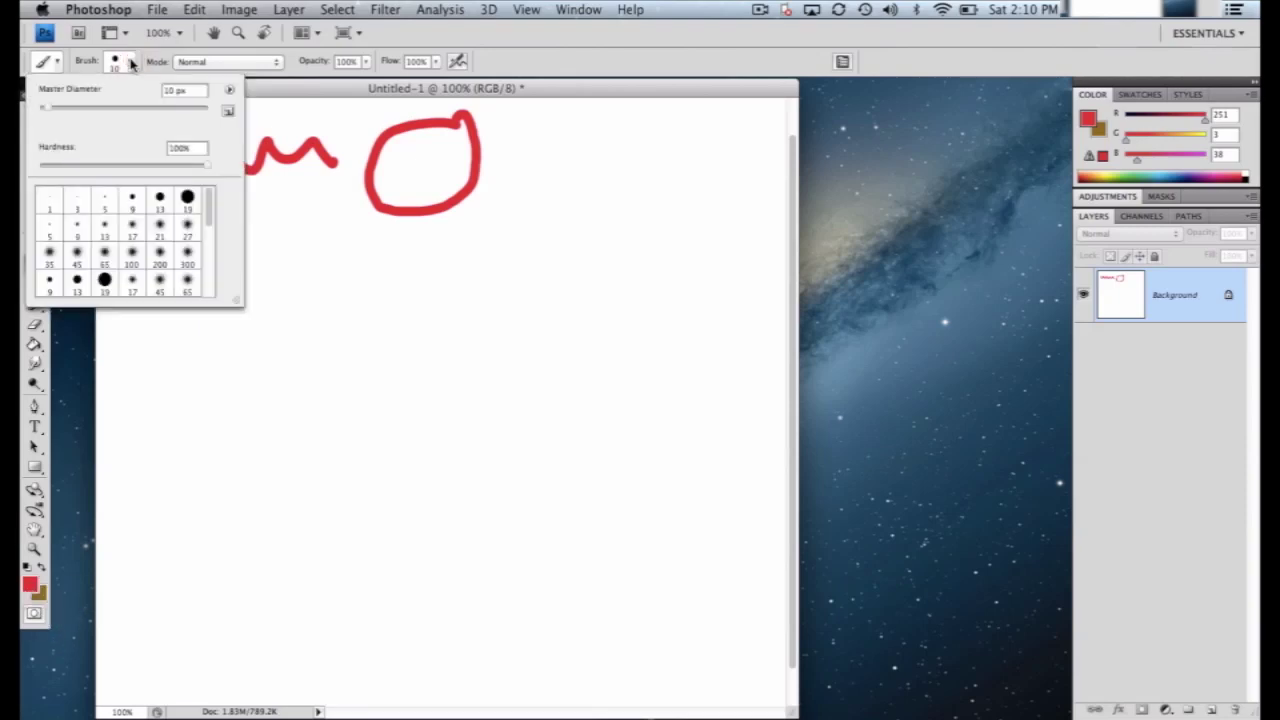
pyautogui.click(174, 91)
pyautogui.write('25')
pyautogui.click(297, 84)
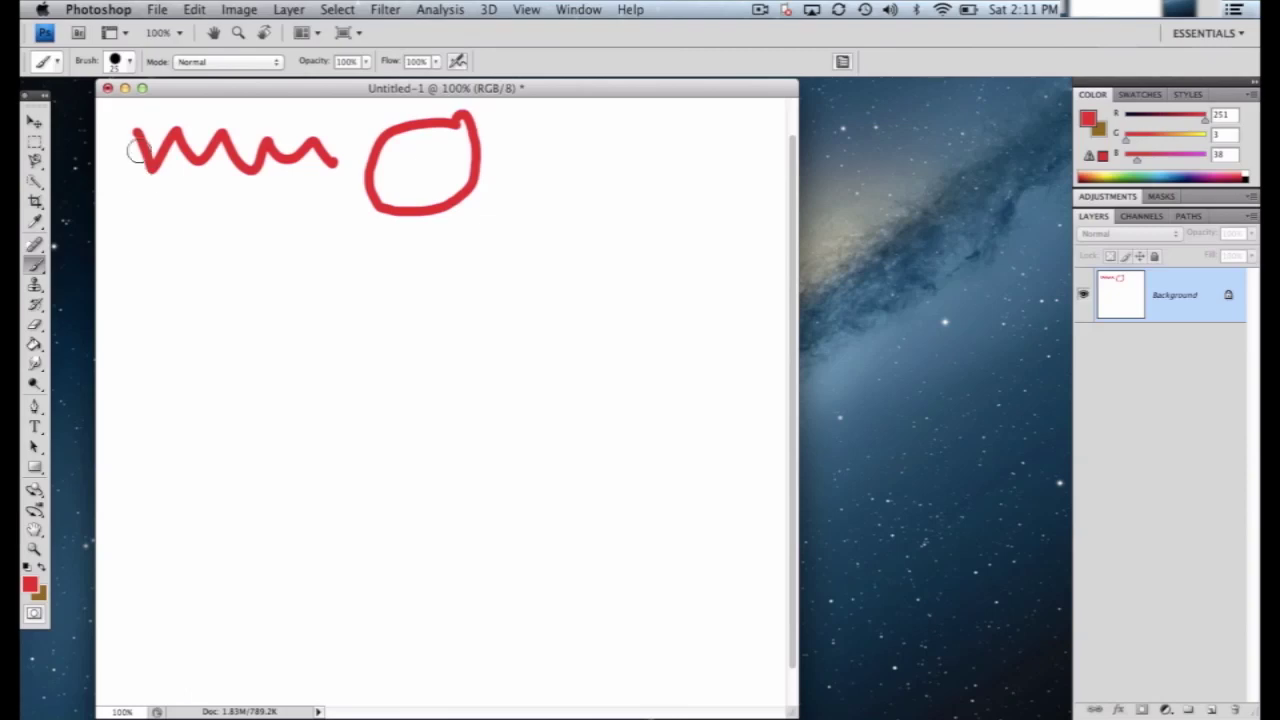
pyautogui.click(129, 61)
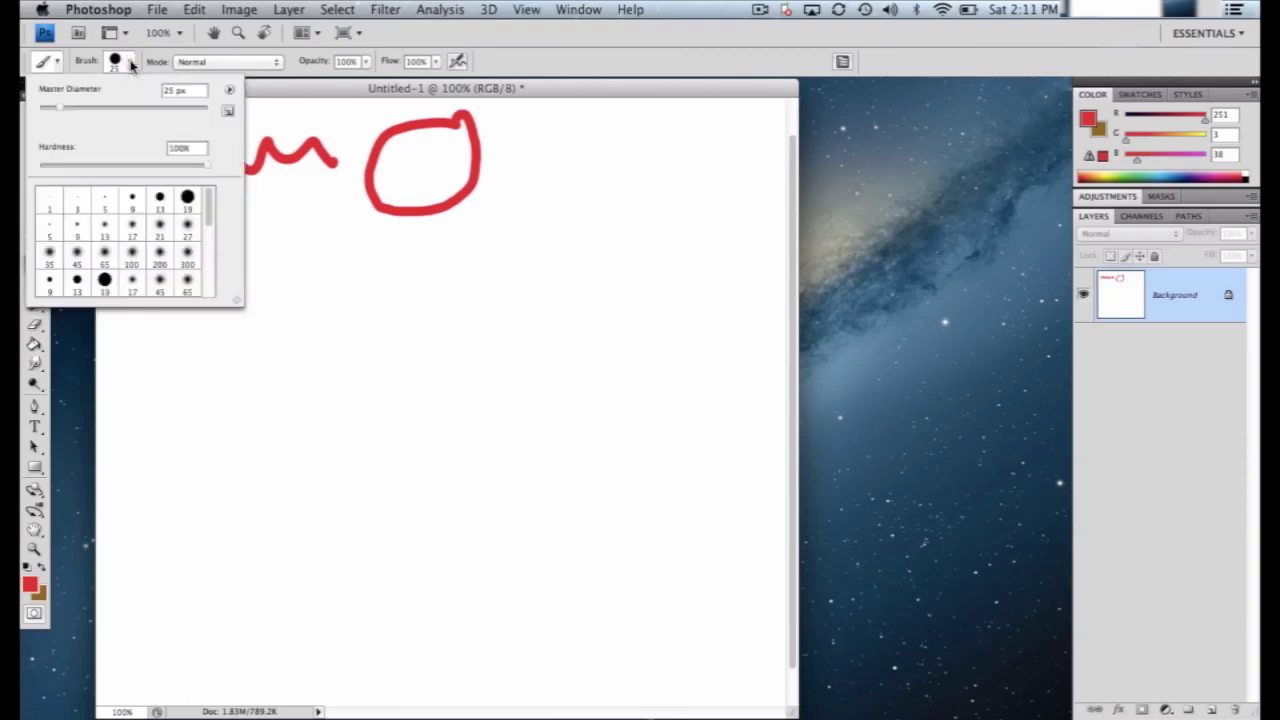
pyautogui.click(314, 97)
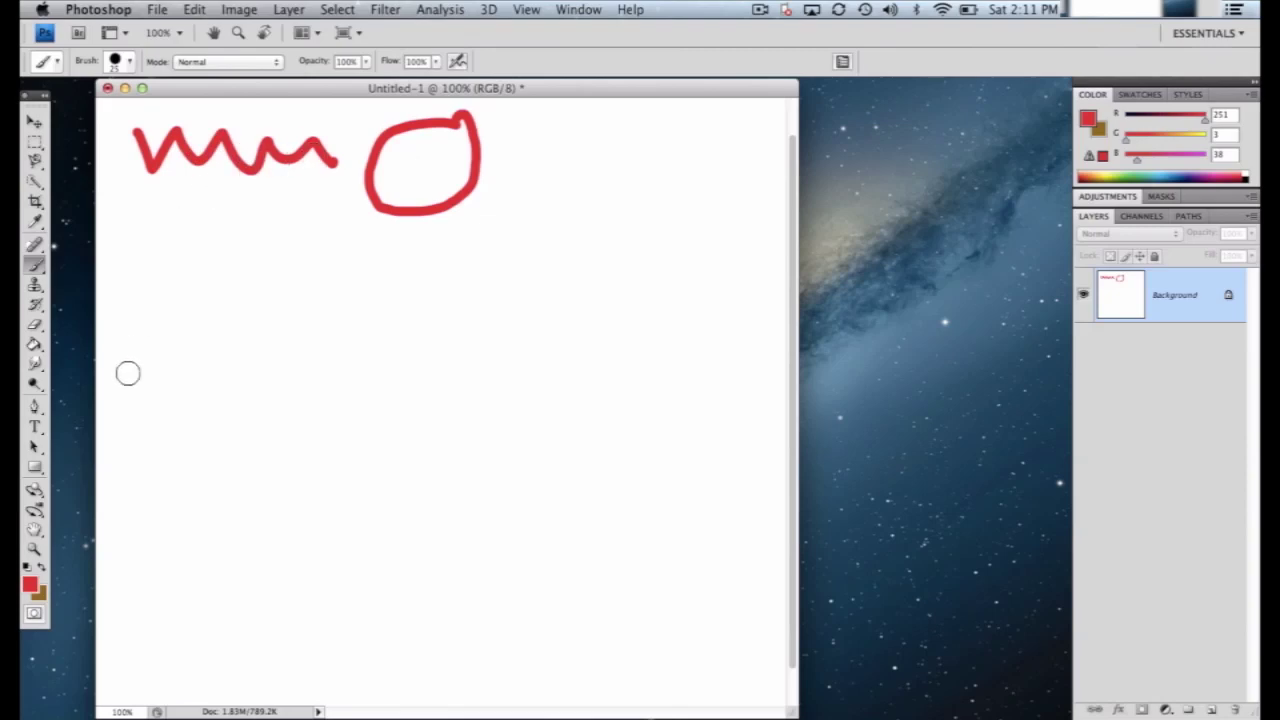
# Set the foreground colour to dark green, R 28, G 125, B 23 (1c7d17)
pyautogui.click(29, 586)
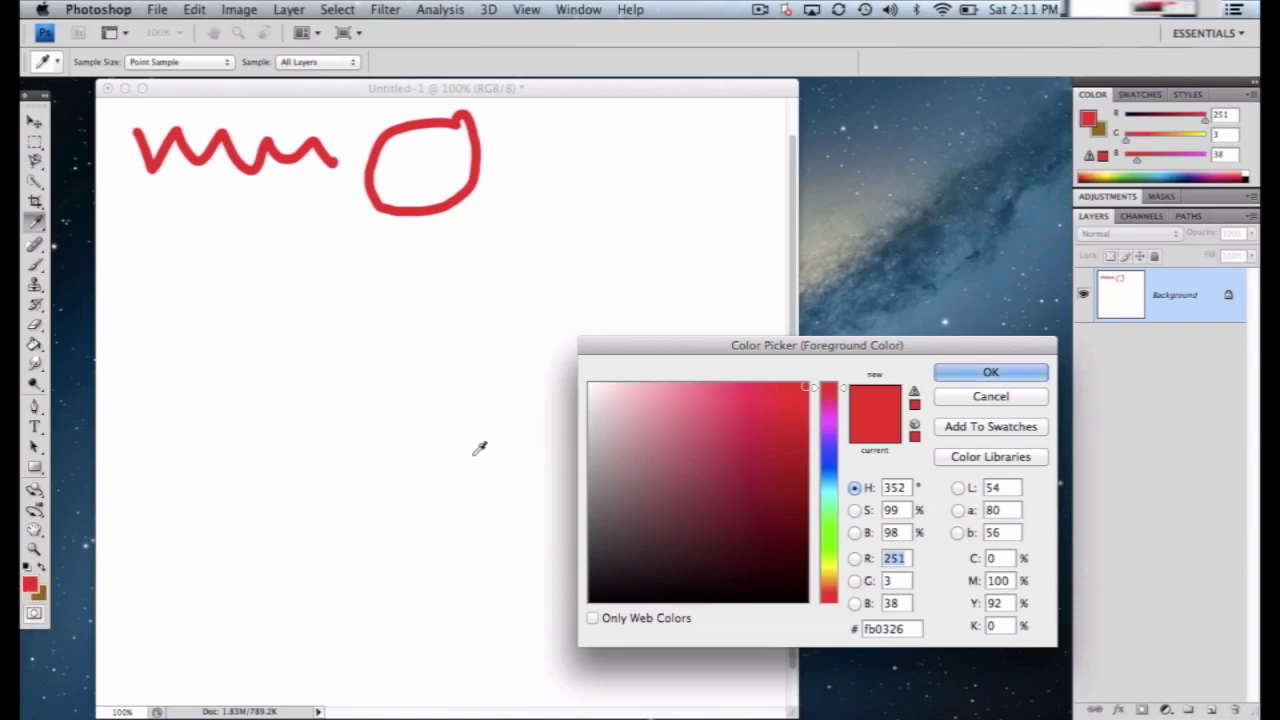
pyautogui.click(829, 531)
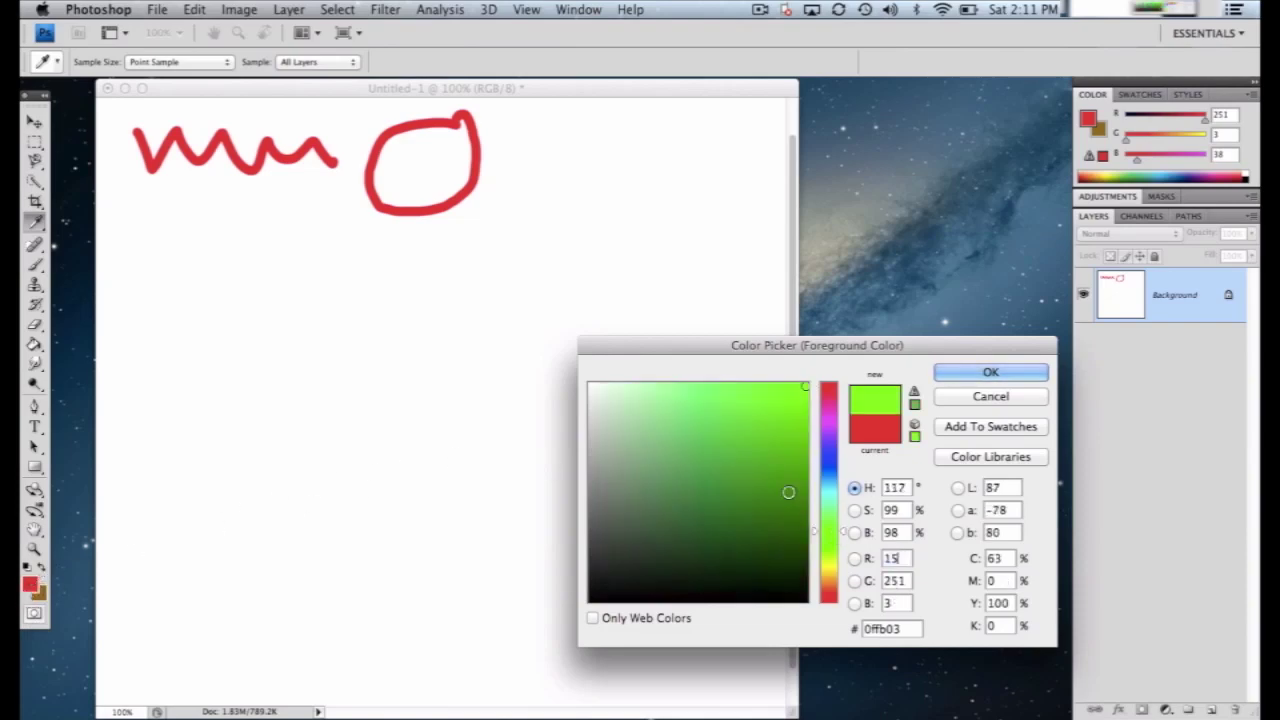
pyautogui.click(763, 474)
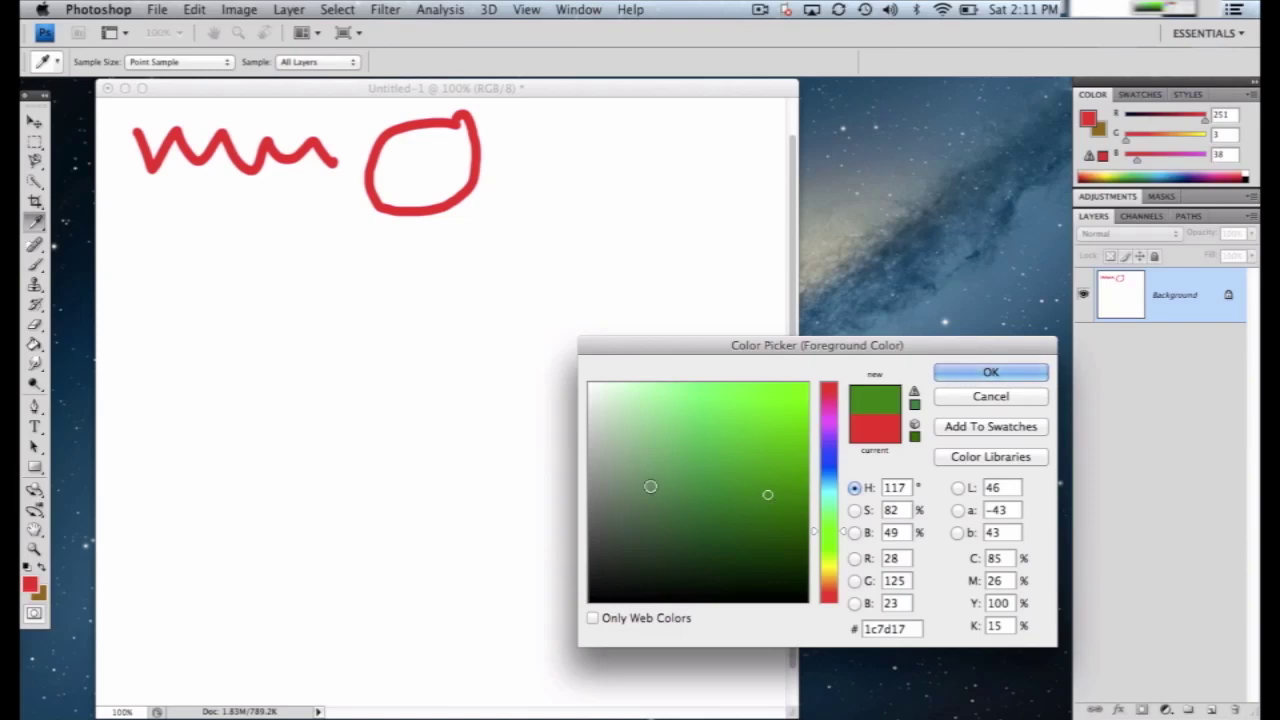
pyautogui.click(1025, 369)
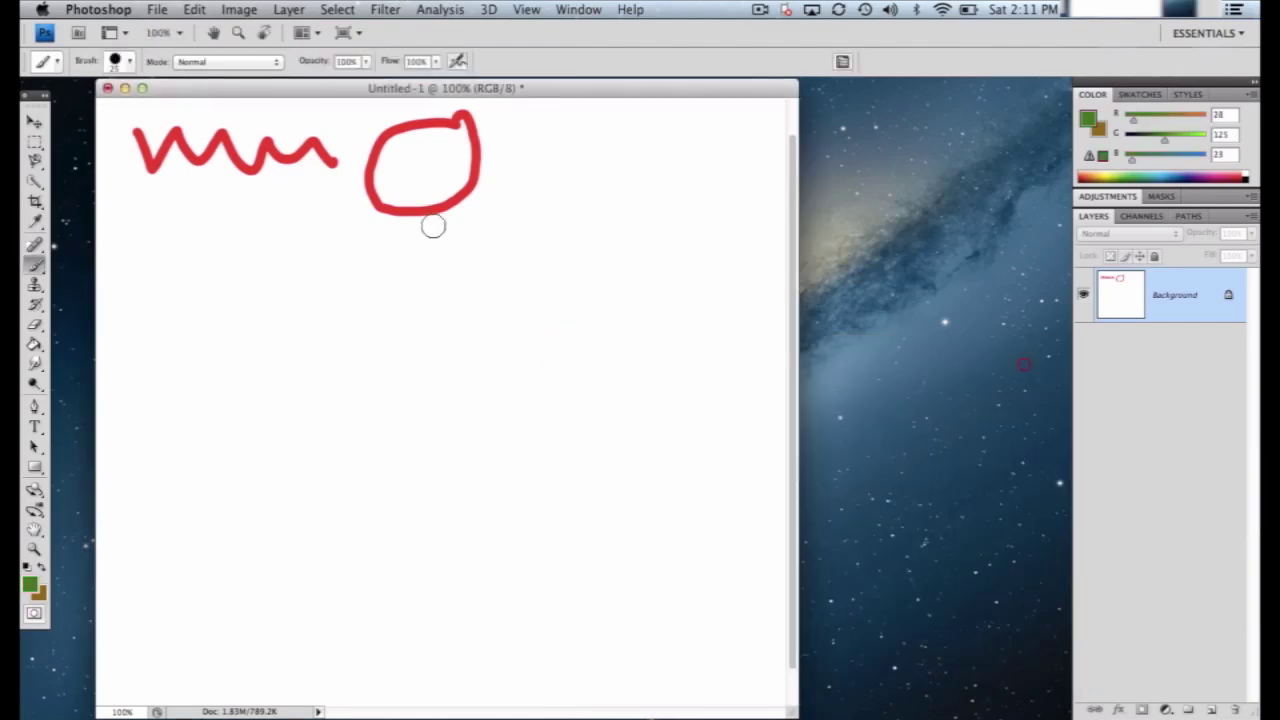
# Paint a green zigzag below the red one and a green circle directly beneath the red outline
pyautogui.moveTo(149, 238); pyautogui.dragTo(294, 239)
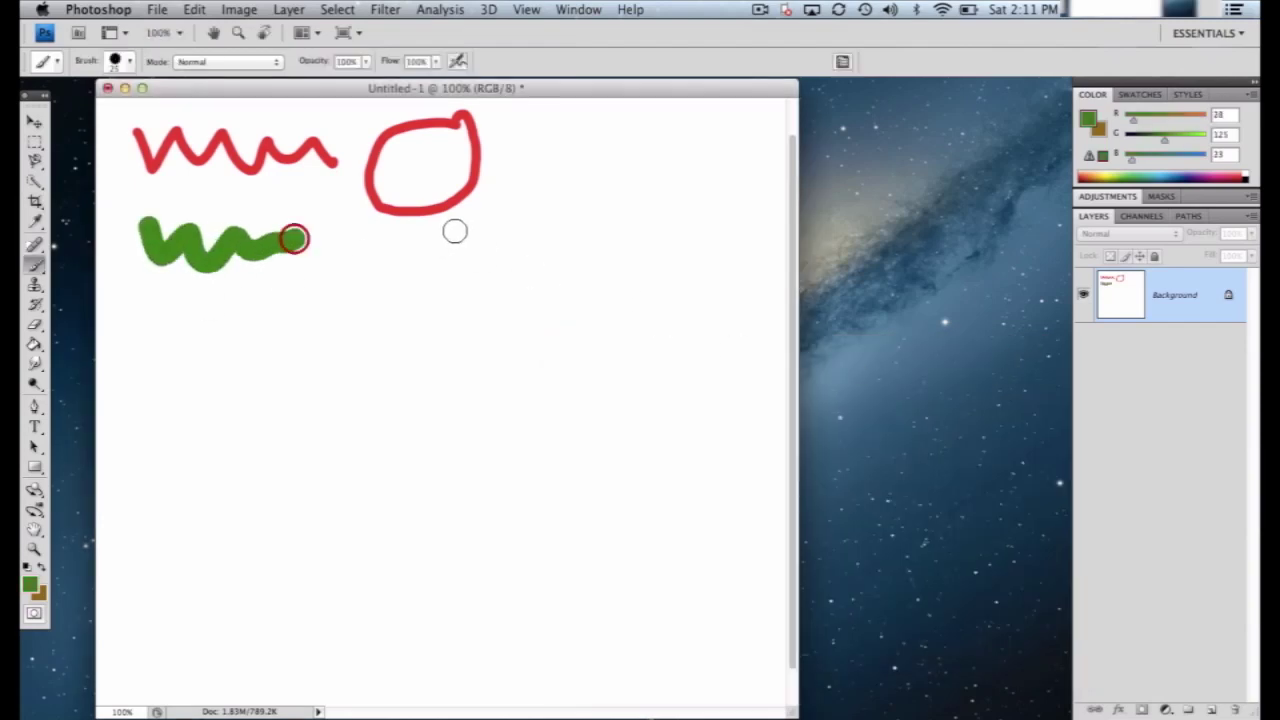
pyautogui.moveTo(451, 229)
pyautogui.mouseDown()
pyautogui.moveTo(396, 237)
pyautogui.moveTo(438, 321)
pyautogui.moveTo(479, 251)
pyautogui.moveTo(443, 243)
pyautogui.mouseUp()
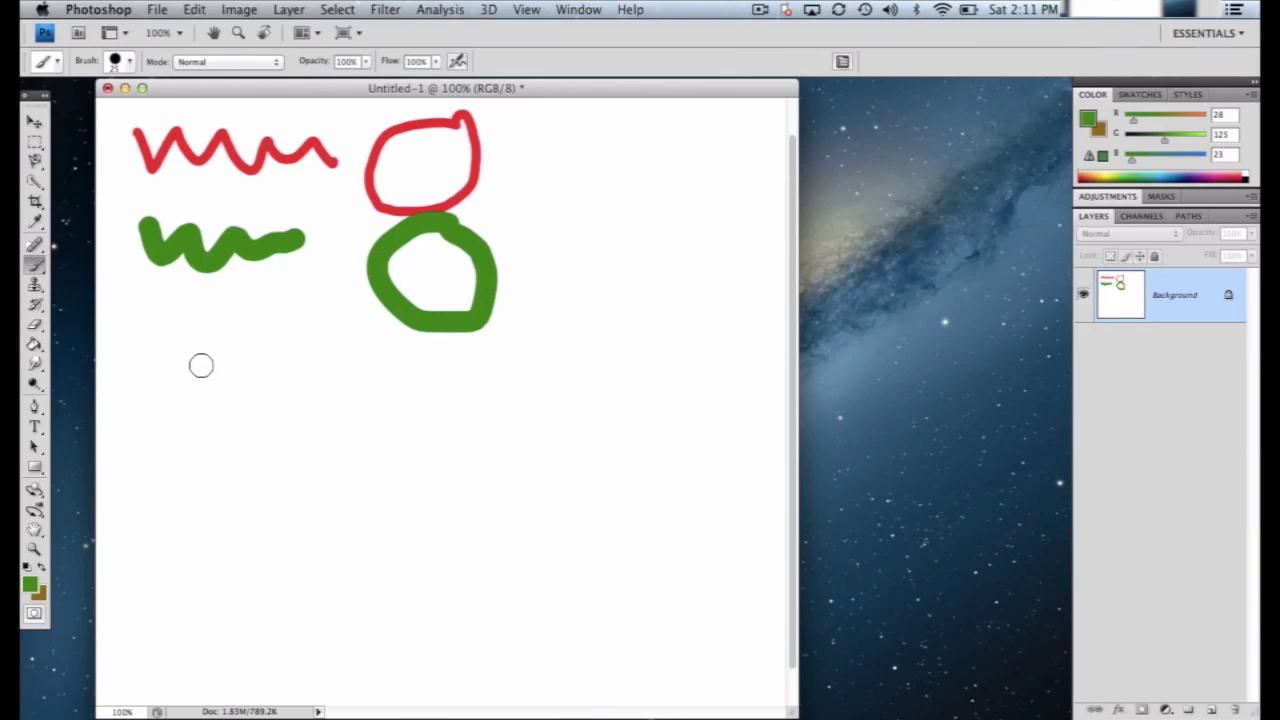
# Step backward to remove the green circle and repaint it slightly lower, clear of the red outline
pyautogui.click(210, 9)
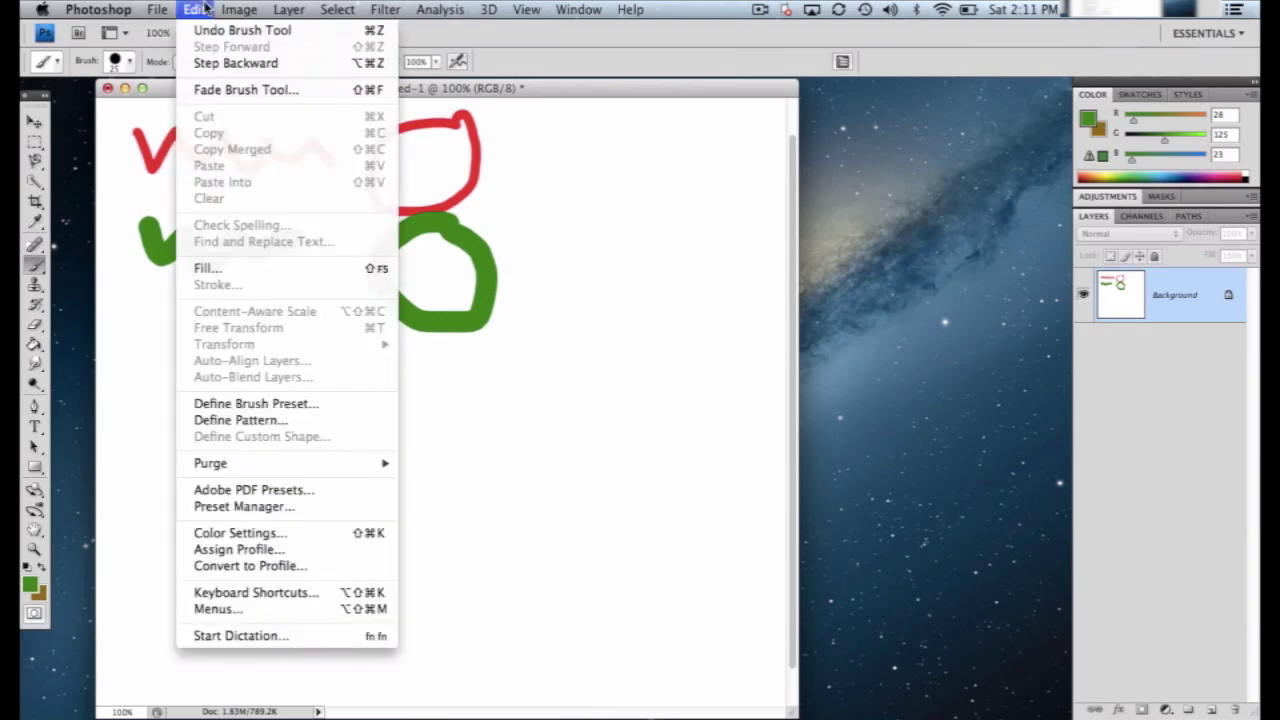
pyautogui.click(227, 66)
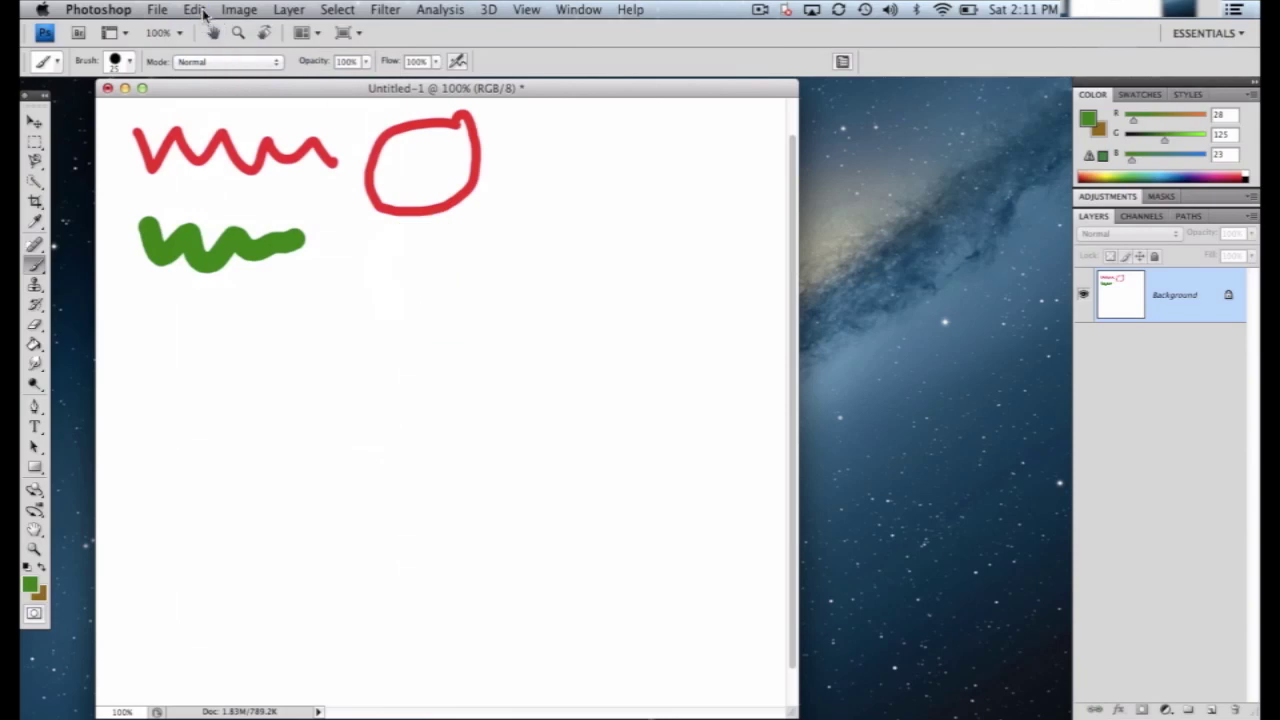
pyautogui.moveTo(420, 237)
pyautogui.mouseDown()
pyautogui.moveTo(366, 299)
pyautogui.moveTo(473, 308)
pyautogui.moveTo(427, 238)
pyautogui.mouseUp()
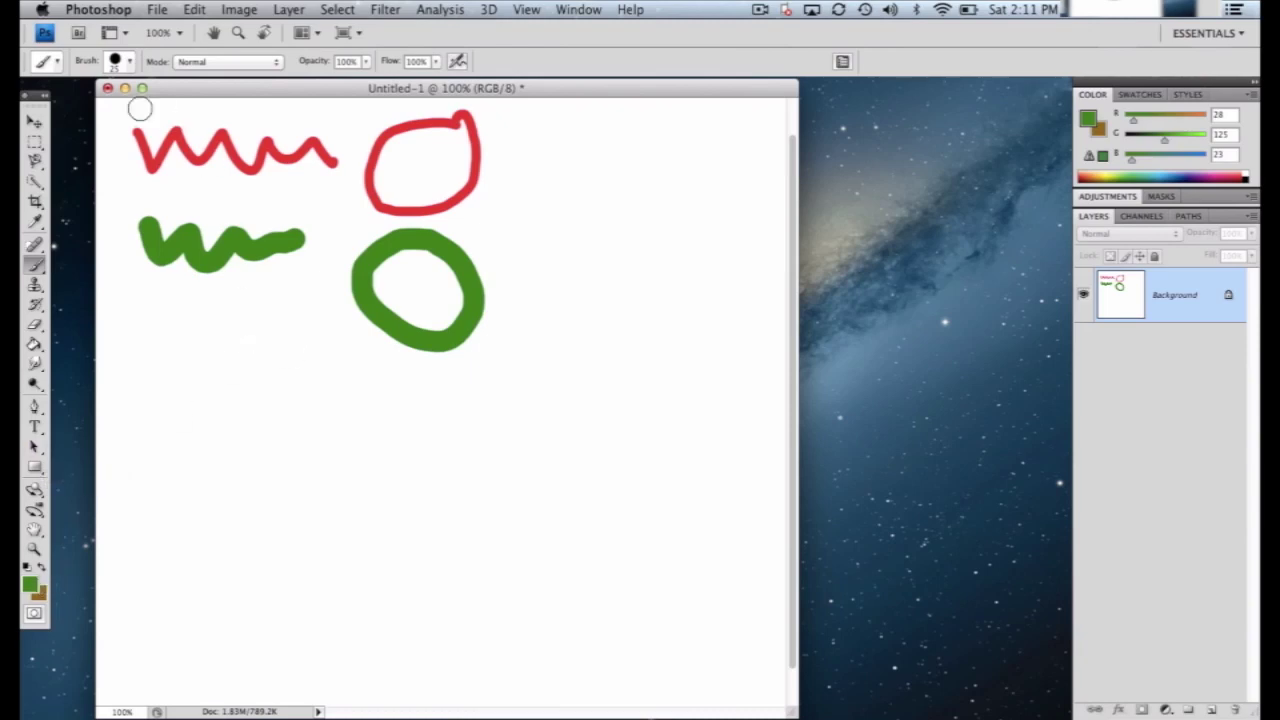
# Lower the brush hardness to 10% and paint a soft-edged green zigzag and circle below the previous green ones
pyautogui.click(131, 62)
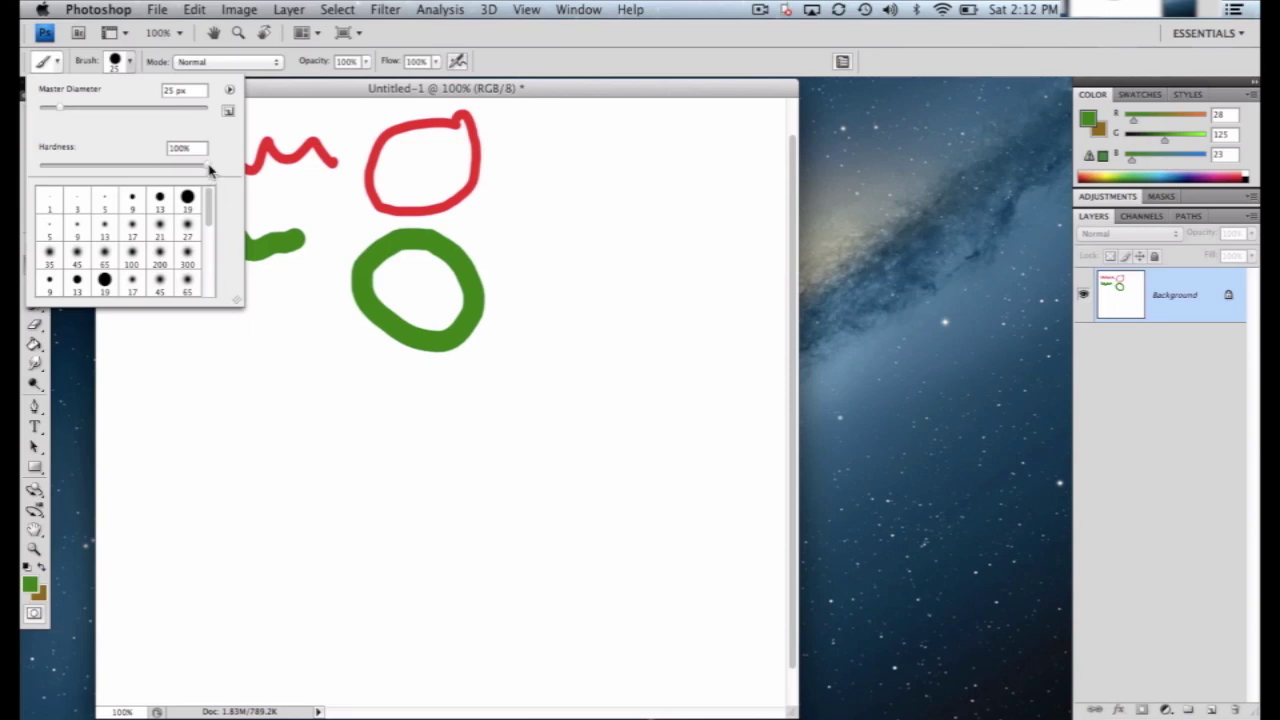
pyautogui.moveTo(209, 169); pyautogui.dragTo(57, 165)
pyautogui.click(372, 90)
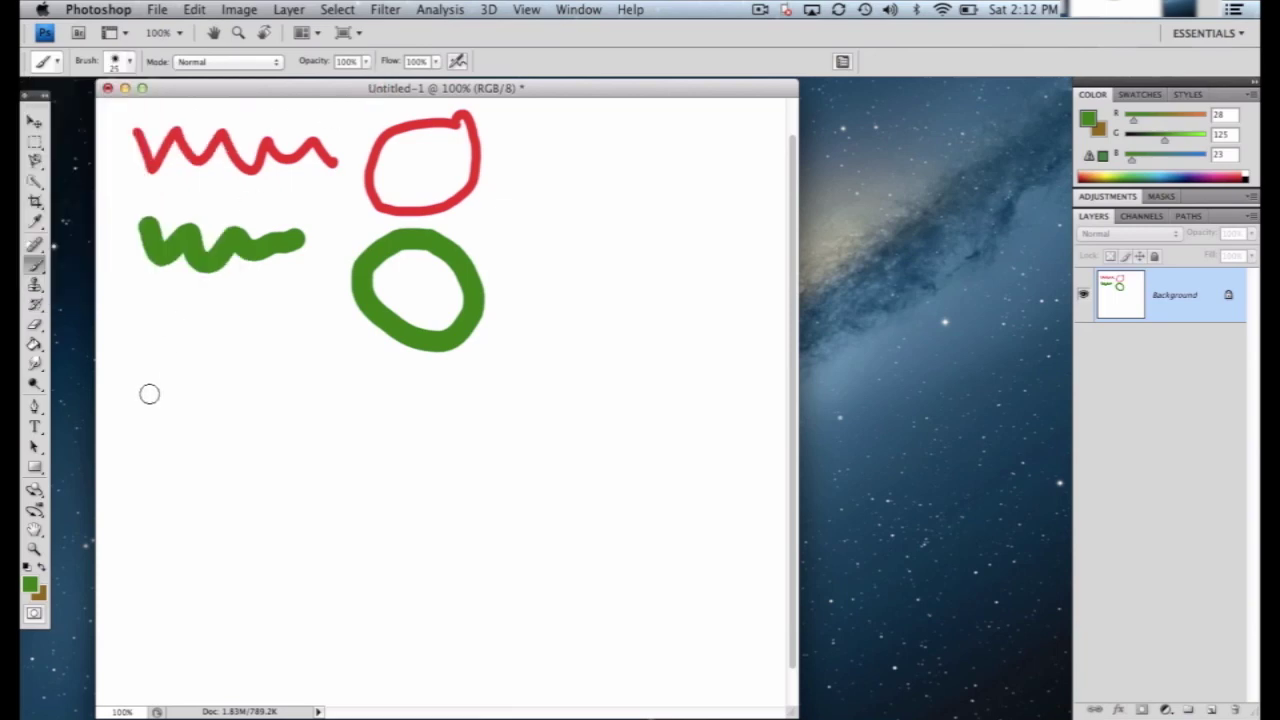
pyautogui.moveTo(152, 383)
pyautogui.mouseDown()
pyautogui.moveTo(194, 413)
pyautogui.moveTo(247, 388)
pyautogui.moveTo(297, 407)
pyautogui.moveTo(323, 388)
pyautogui.mouseUp()
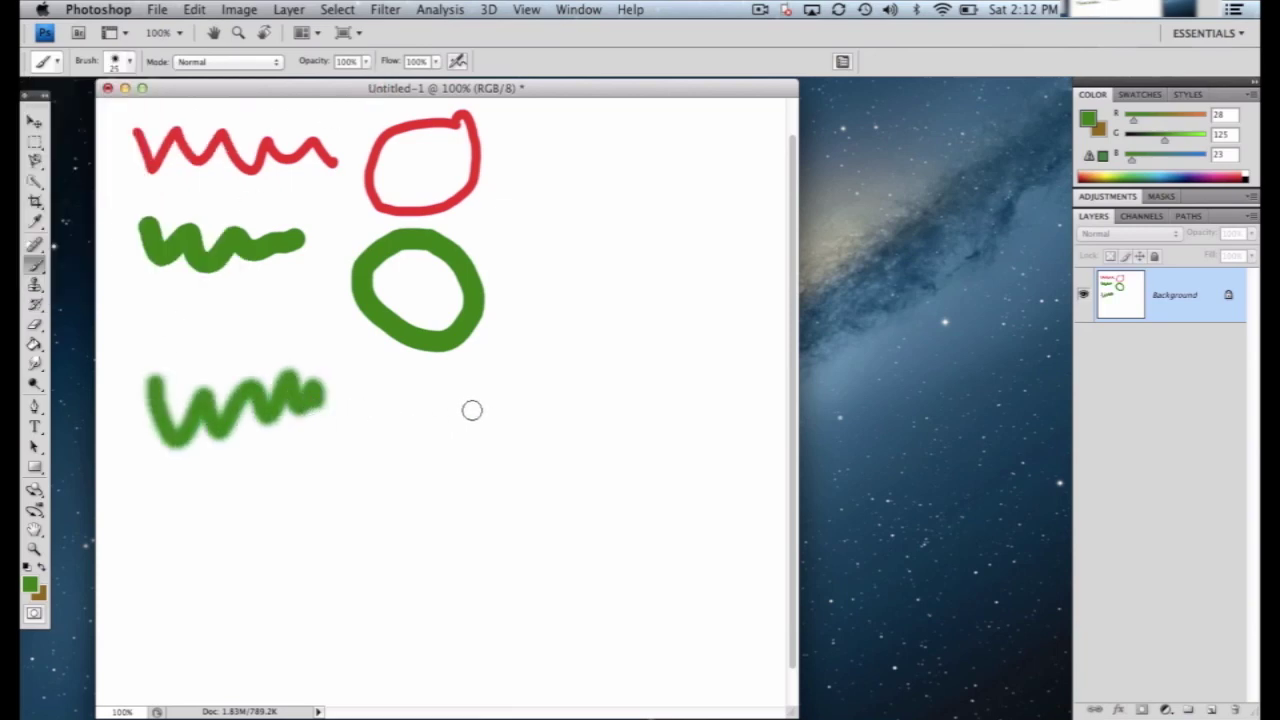
pyautogui.moveTo(476, 400)
pyautogui.mouseDown()
pyautogui.moveTo(396, 384)
pyautogui.moveTo(414, 474)
pyautogui.moveTo(486, 406)
pyautogui.moveTo(470, 396)
pyautogui.mouseUp()
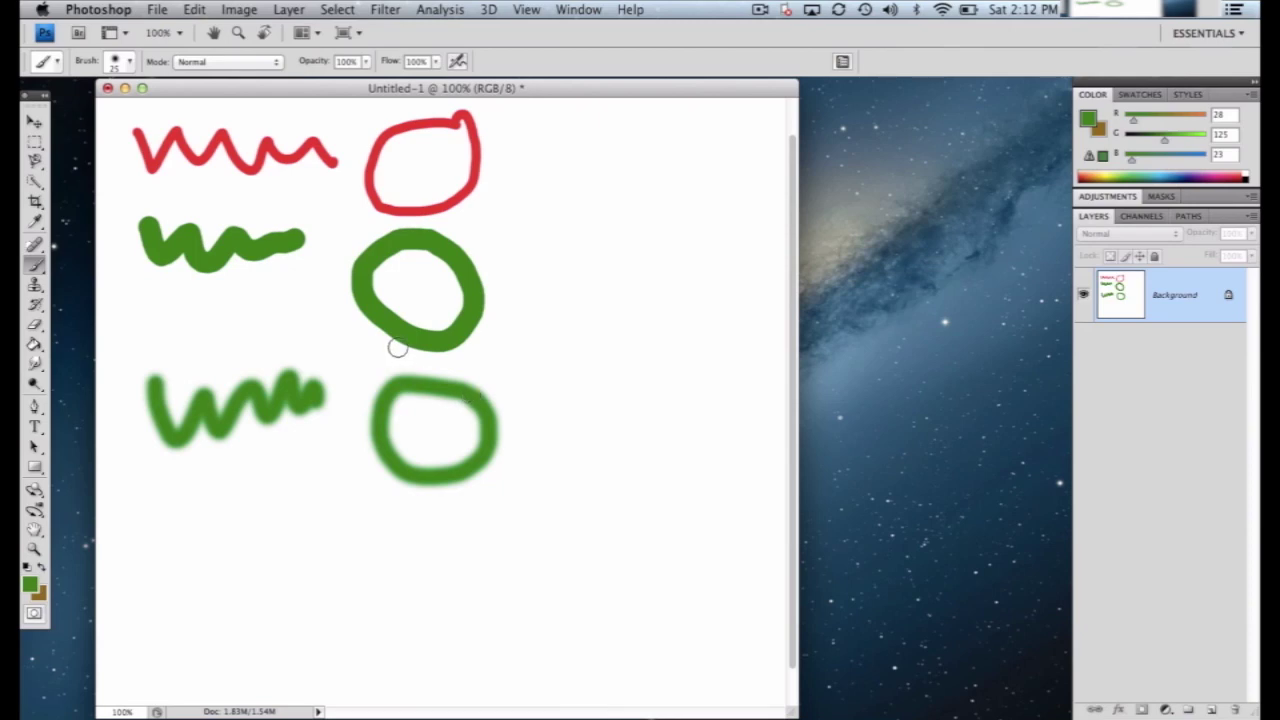
# Raise the brush hardness to 100% and paint a hard-edged green zigzag and circle below the soft-edged ones
pyautogui.click(134, 61)
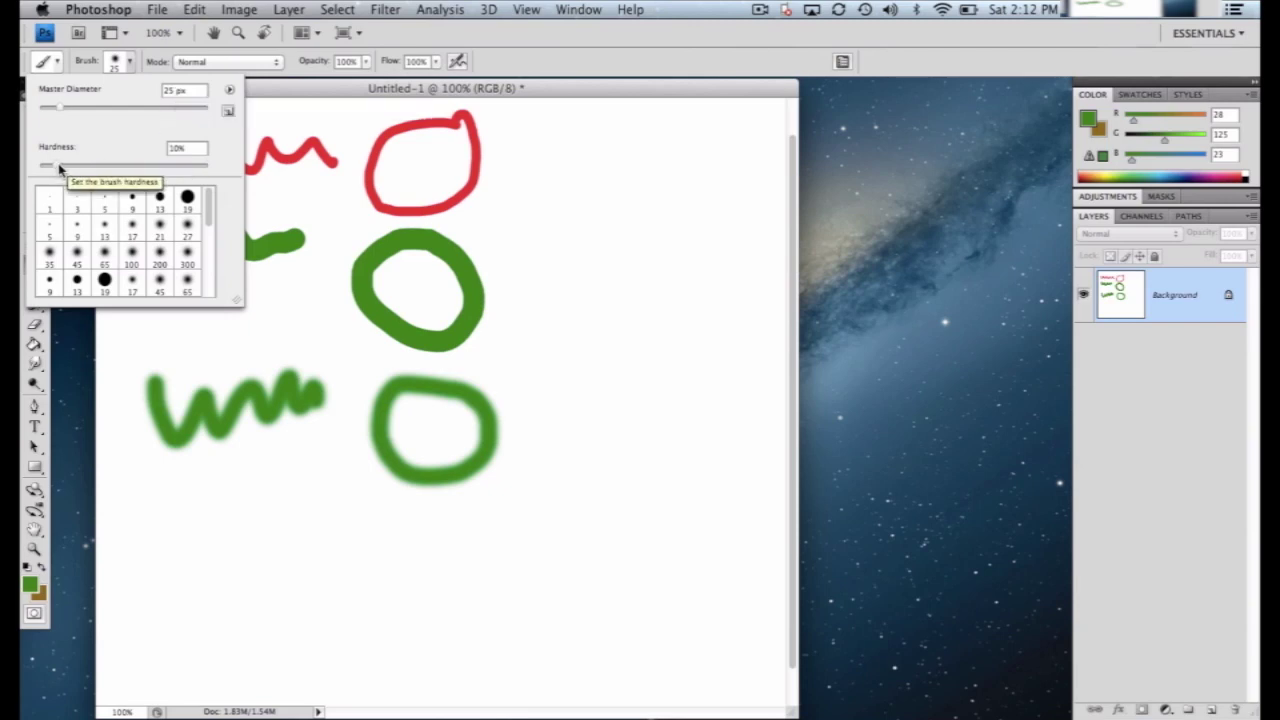
pyautogui.moveTo(58, 168); pyautogui.dragTo(217, 168)
pyautogui.click(296, 90)
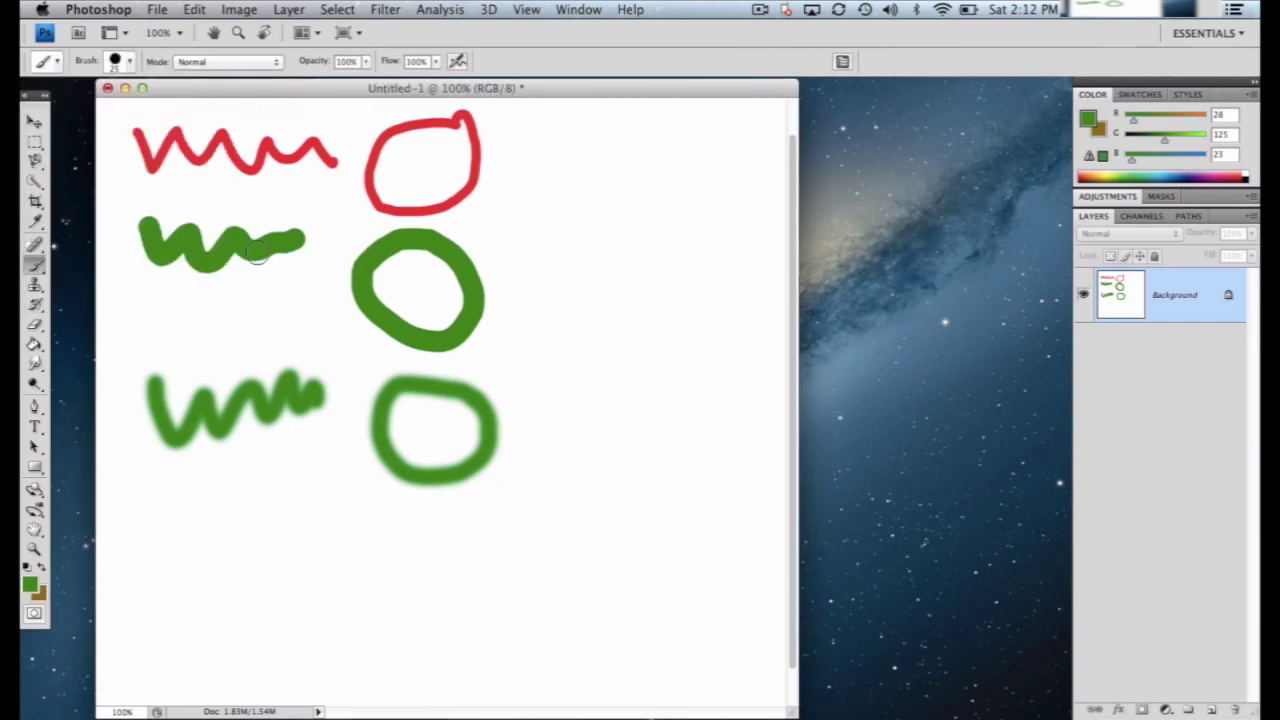
pyautogui.moveTo(151, 523)
pyautogui.mouseDown()
pyautogui.moveTo(251, 519)
pyautogui.moveTo(324, 522)
pyautogui.mouseUp()
pyautogui.moveTo(442, 502)
pyautogui.mouseDown()
pyautogui.moveTo(378, 582)
pyautogui.moveTo(469, 558)
pyautogui.moveTo(455, 498)
pyautogui.mouseUp()
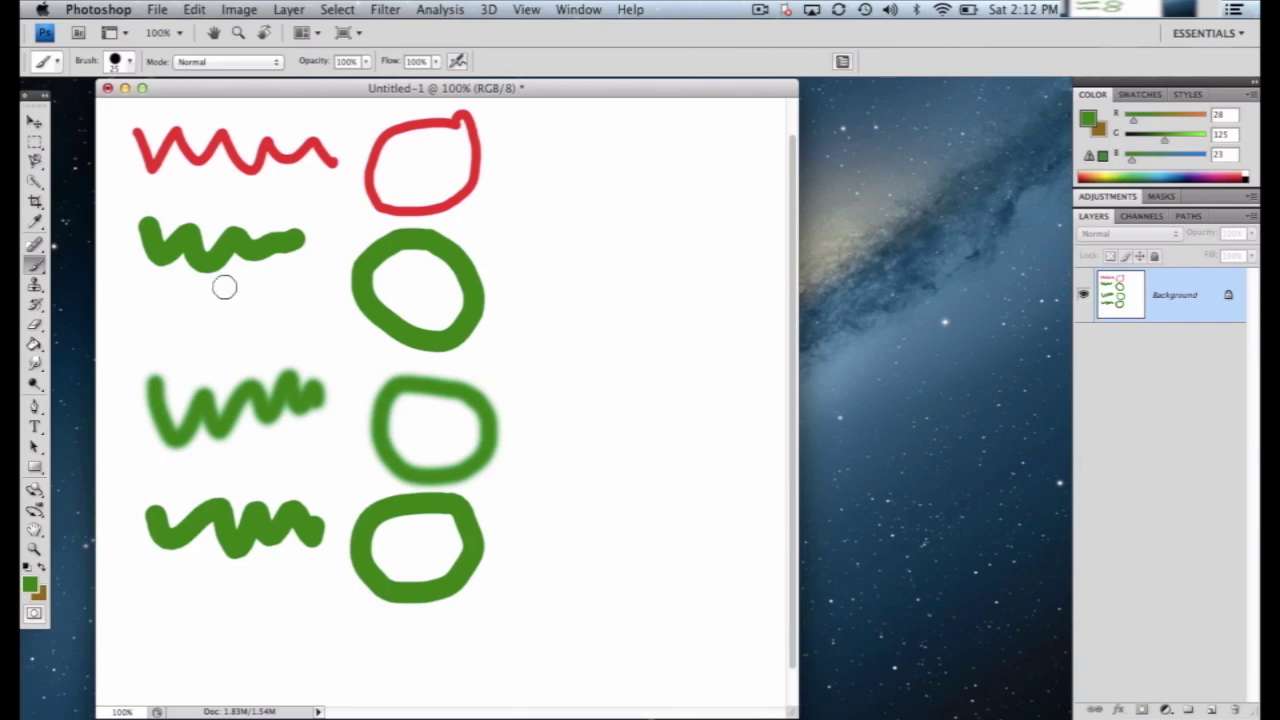
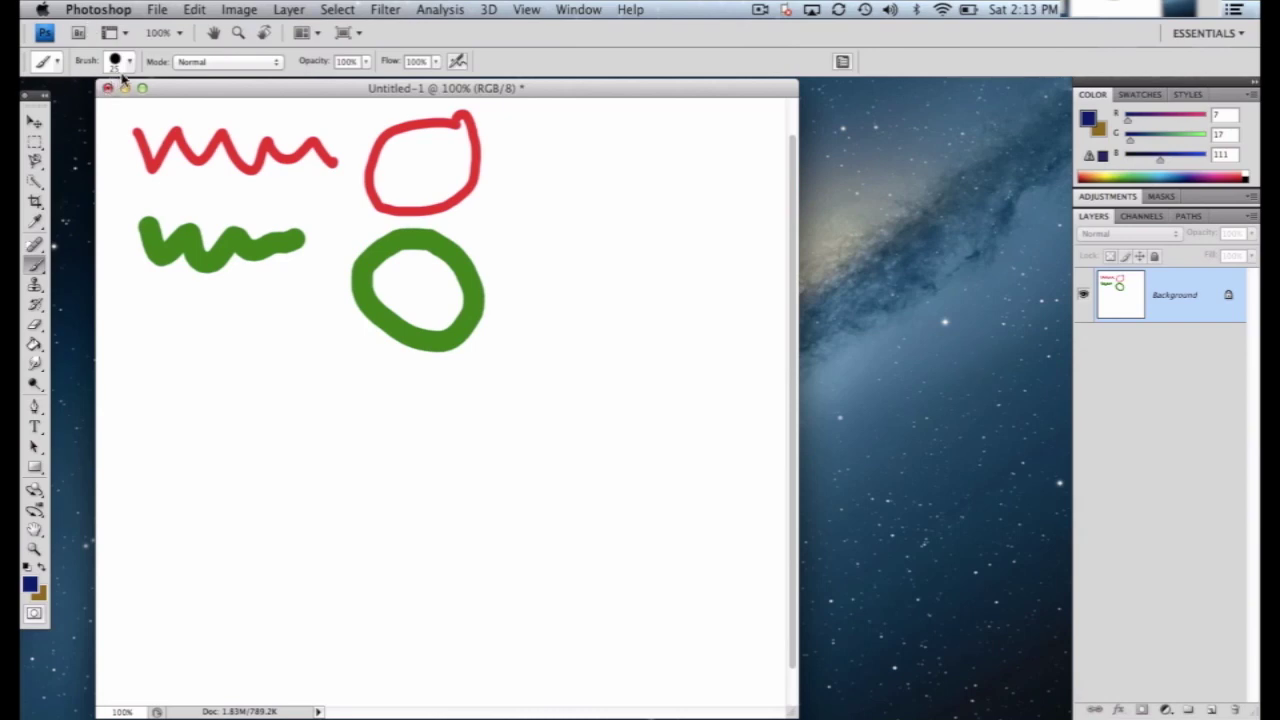
# Set the brush's master diameter to 50 px, keeping the hardness at 100%
pyautogui.click(128, 62)
pyautogui.click(171, 91)
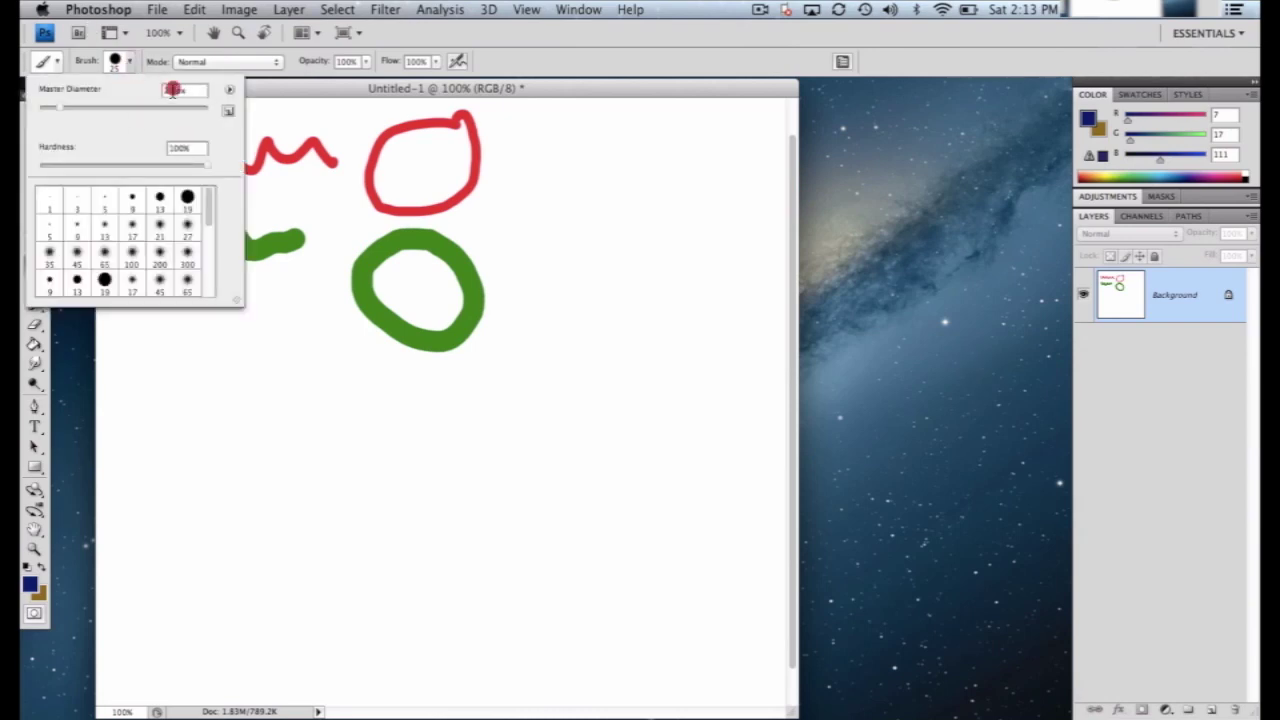
pyautogui.write('50')
pyautogui.press('Return')
pyautogui.click(868, 101)
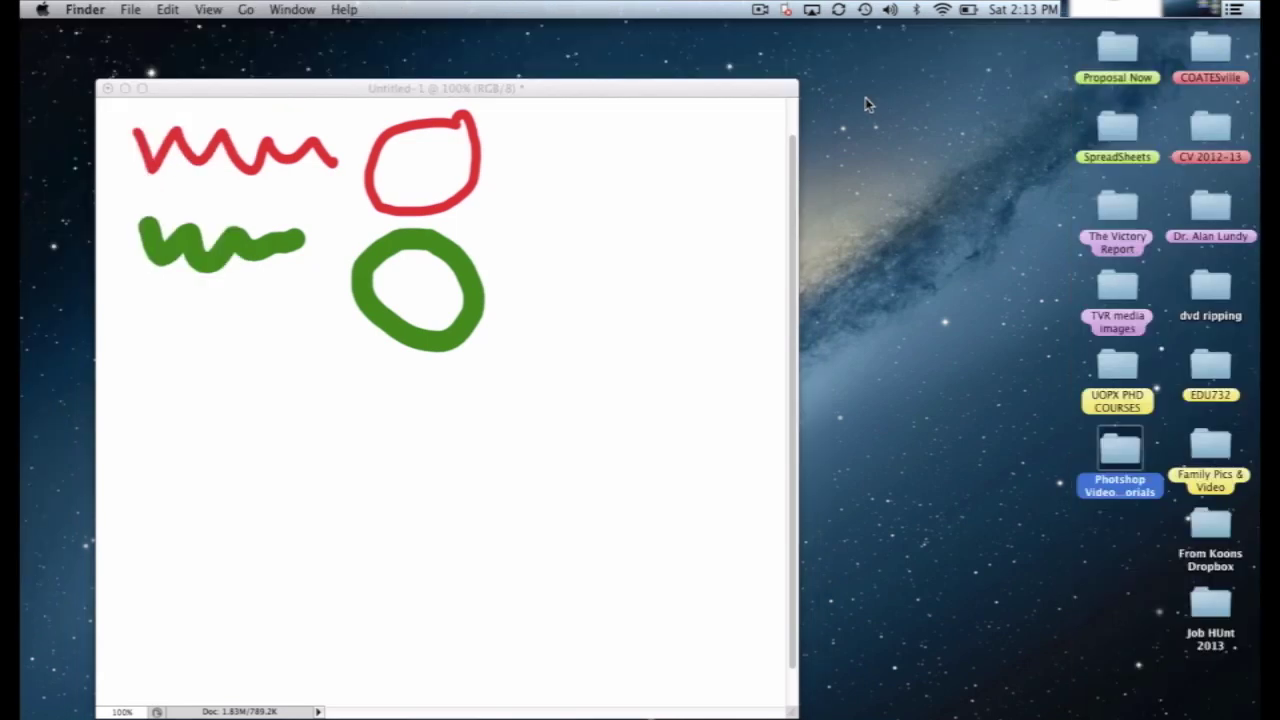
pyautogui.click(397, 97)
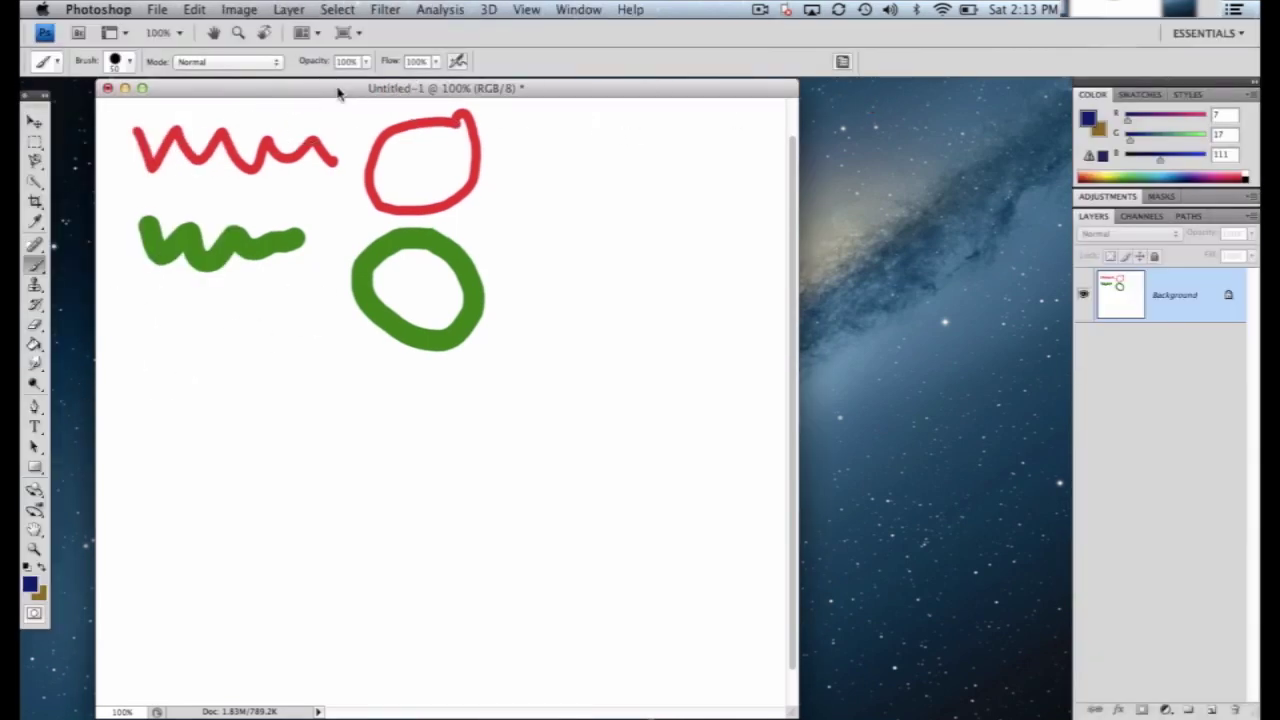
pyautogui.click(130, 62)
pyautogui.click(165, 89)
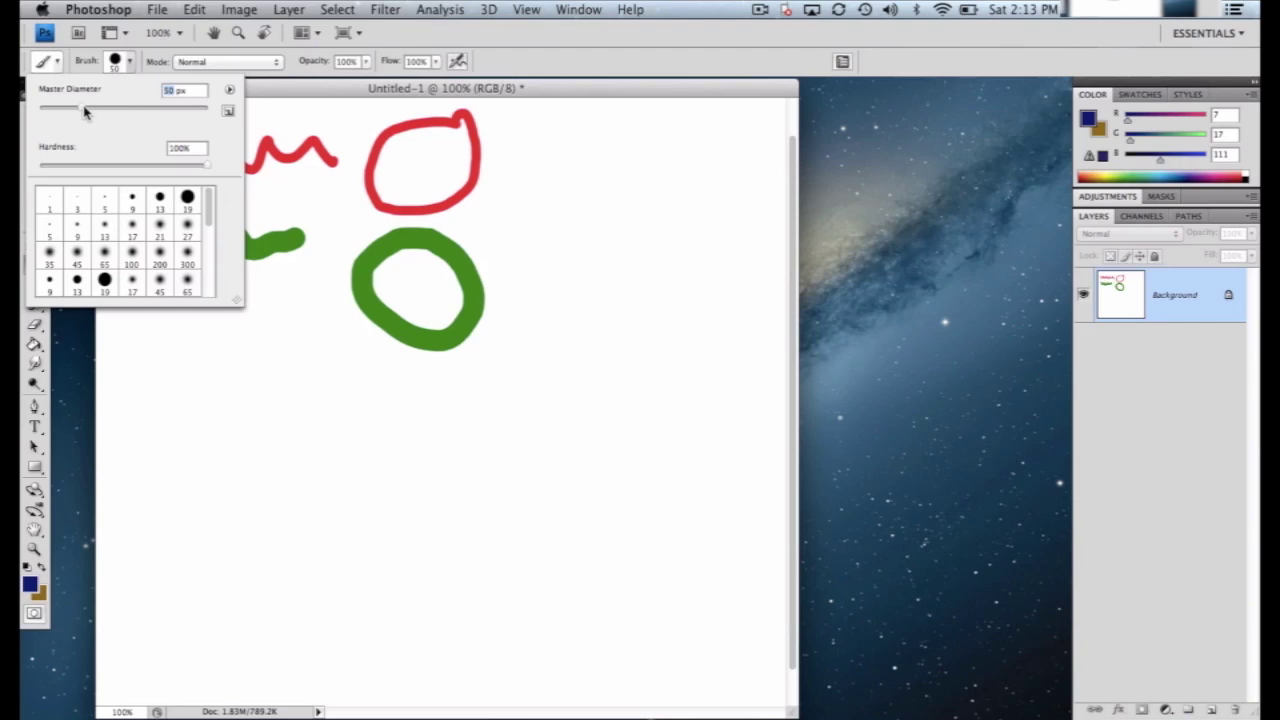
pyautogui.click(320, 90)
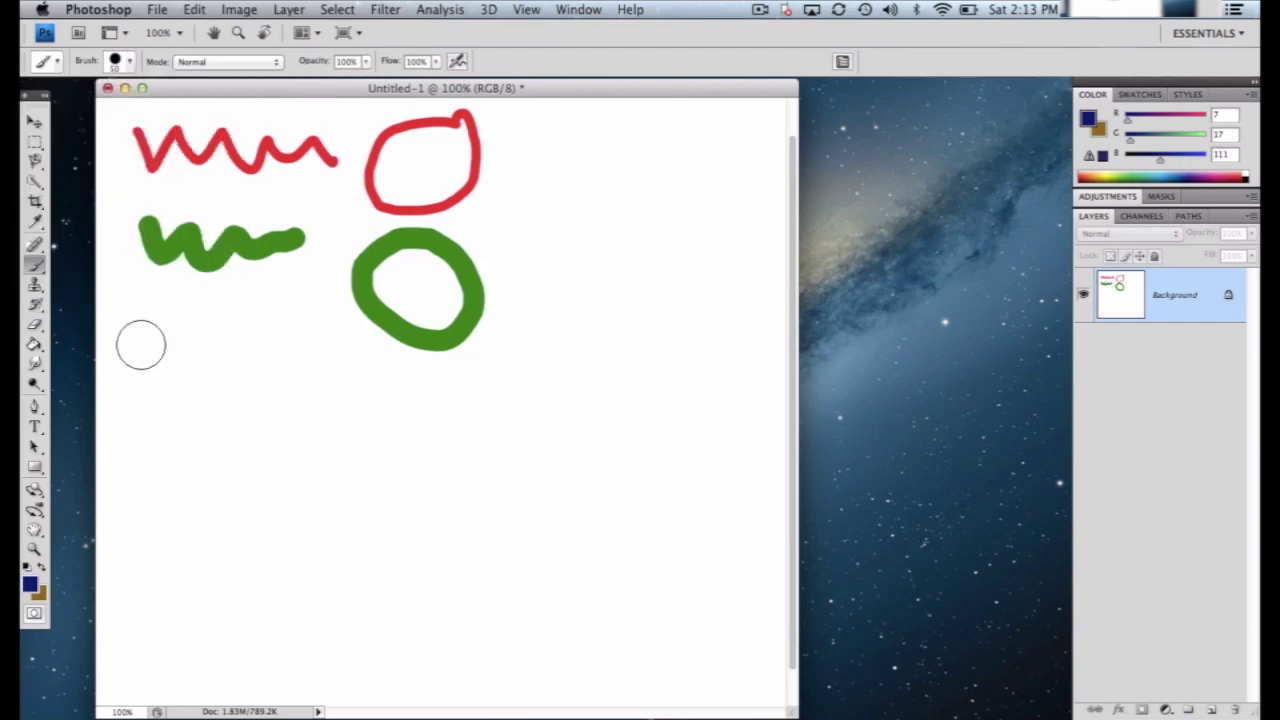
# Paint a thick dark blue zigzag below the green zigzag
pyautogui.moveTo(131, 323)
pyautogui.mouseDown()
pyautogui.moveTo(173, 340)
pyautogui.moveTo(248, 325)
pyautogui.mouseUp()
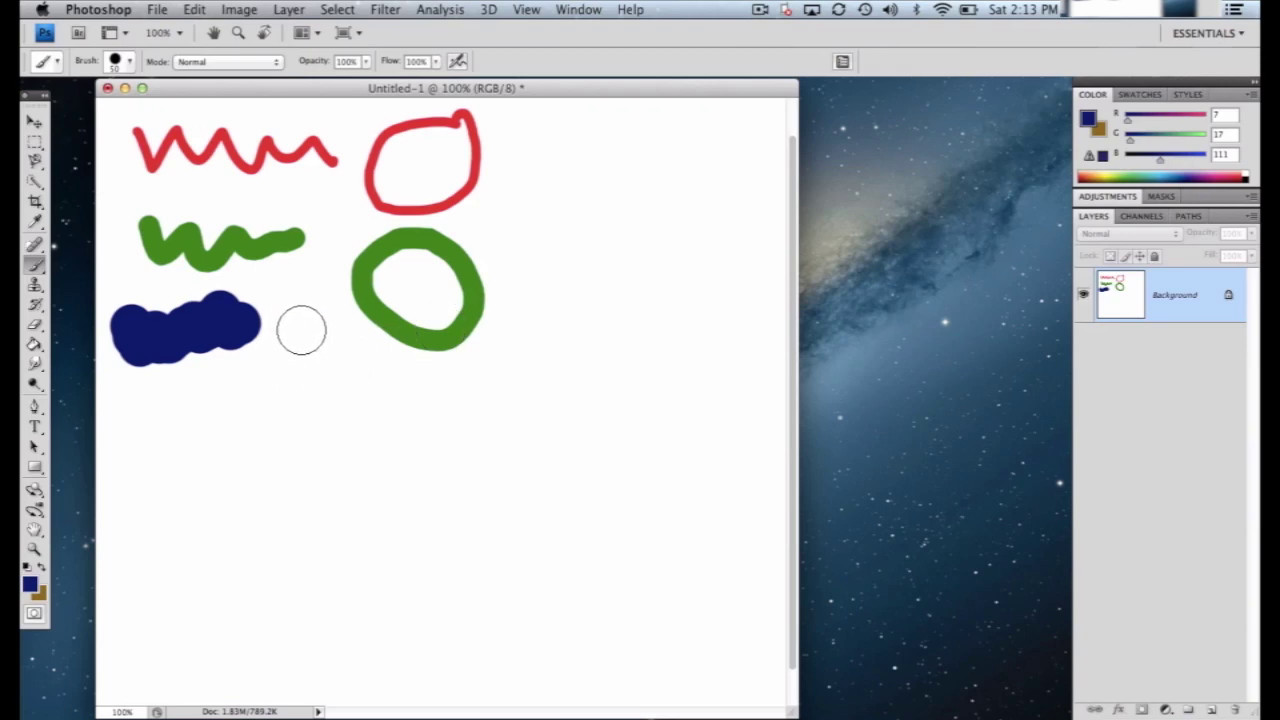
# Dab four large dark blue dots beside the red circle, three in a row and one beneath the first
pyautogui.click(543, 140)
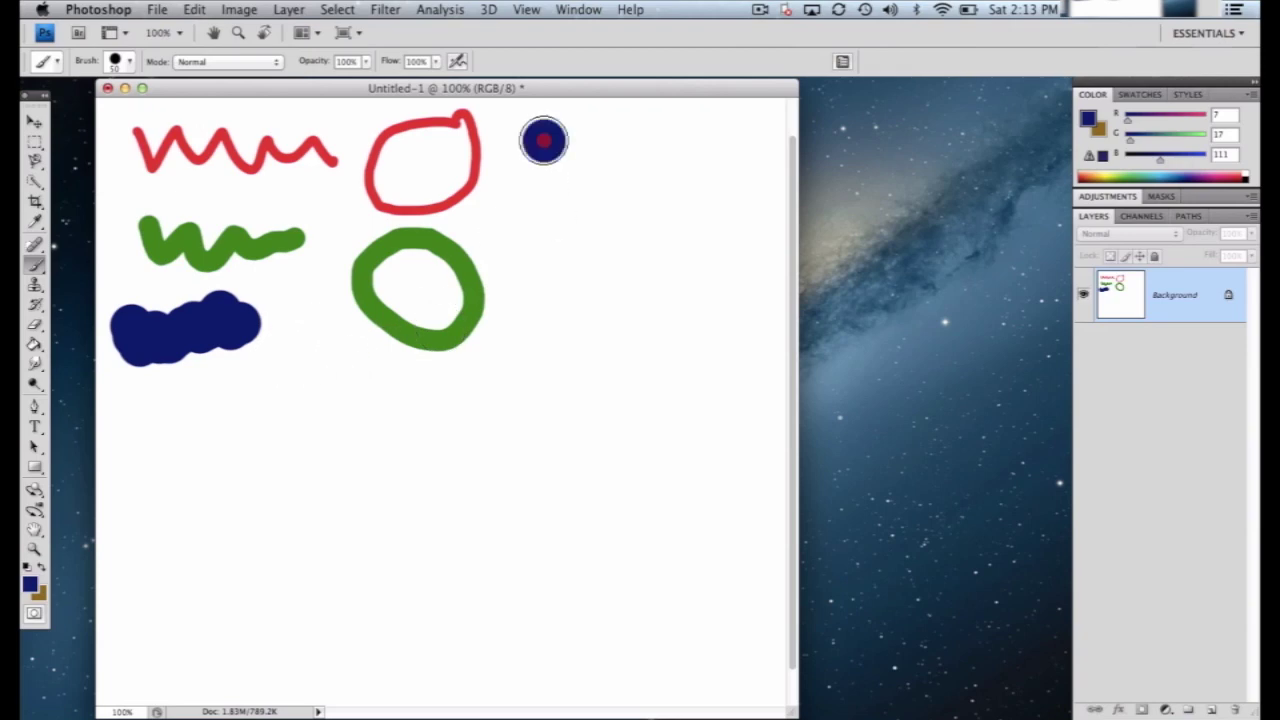
pyautogui.click(598, 144)
pyautogui.click(665, 140)
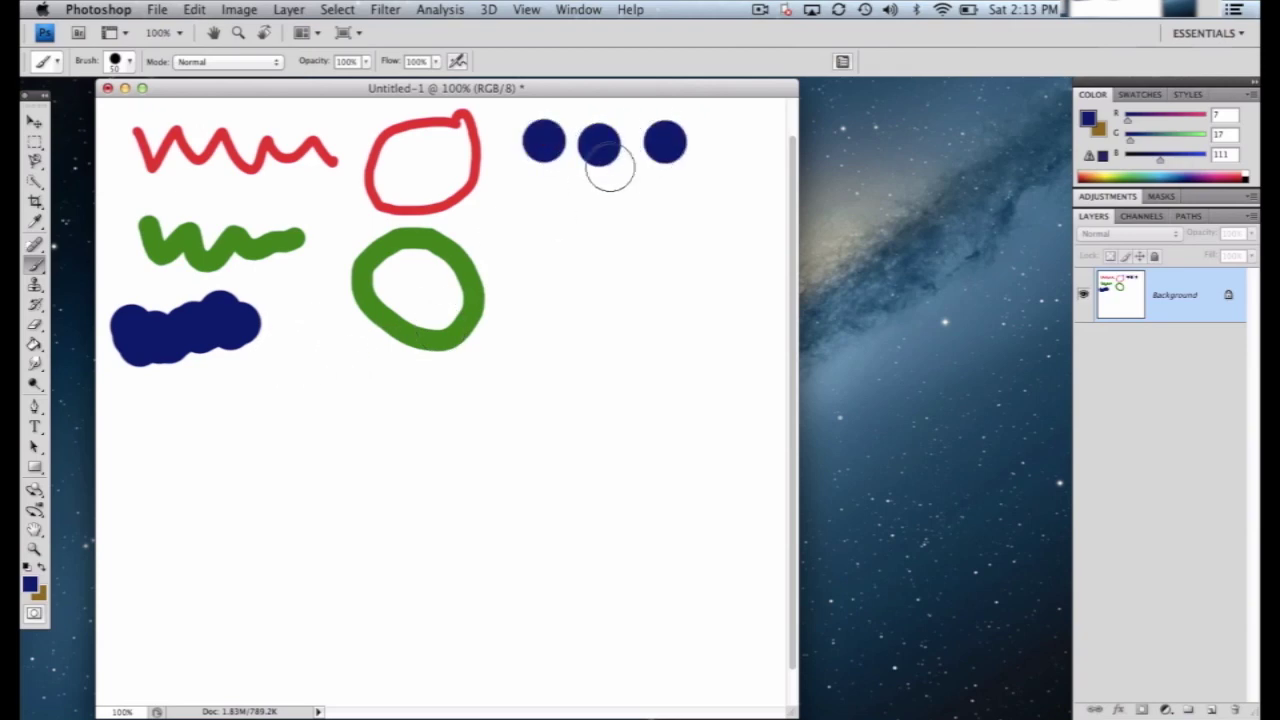
pyautogui.click(555, 189)
# Set the brush's master diameter to 15 px and dab four small dark blue dots below the large ones
pyautogui.click(130, 66)
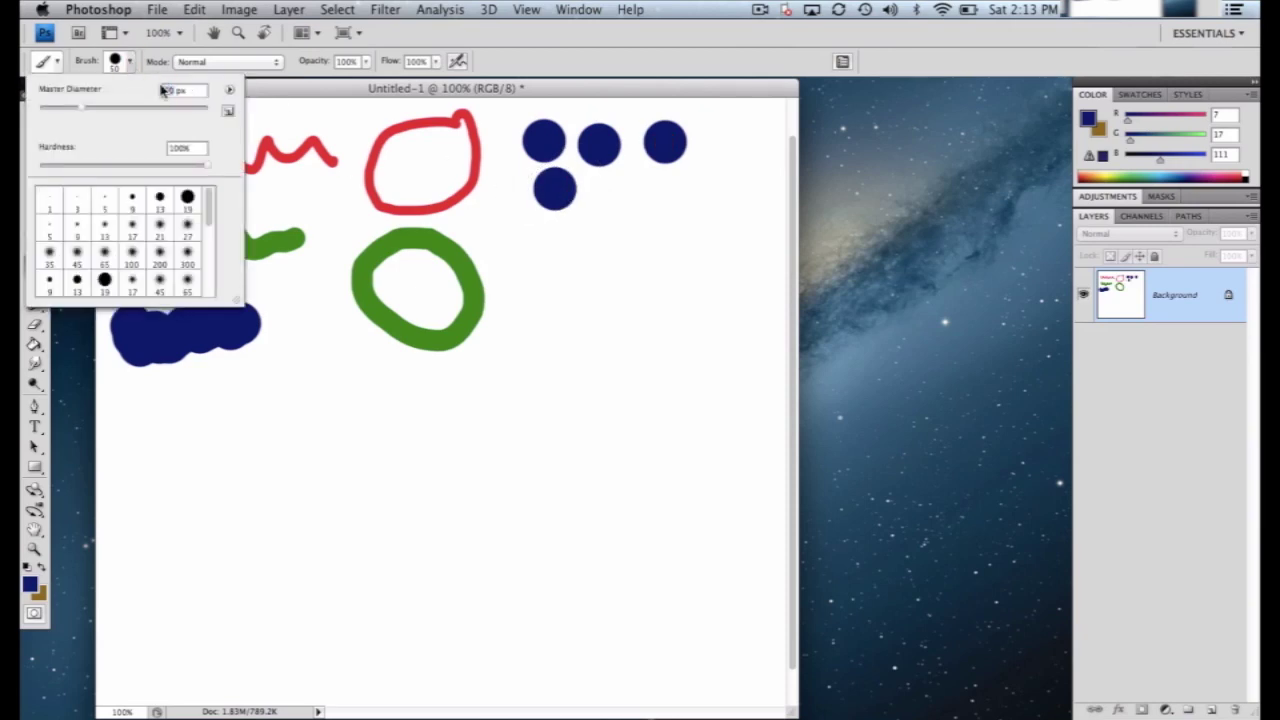
pyautogui.doubleClick(175, 90)
pyautogui.write('15')
pyautogui.press('Return')
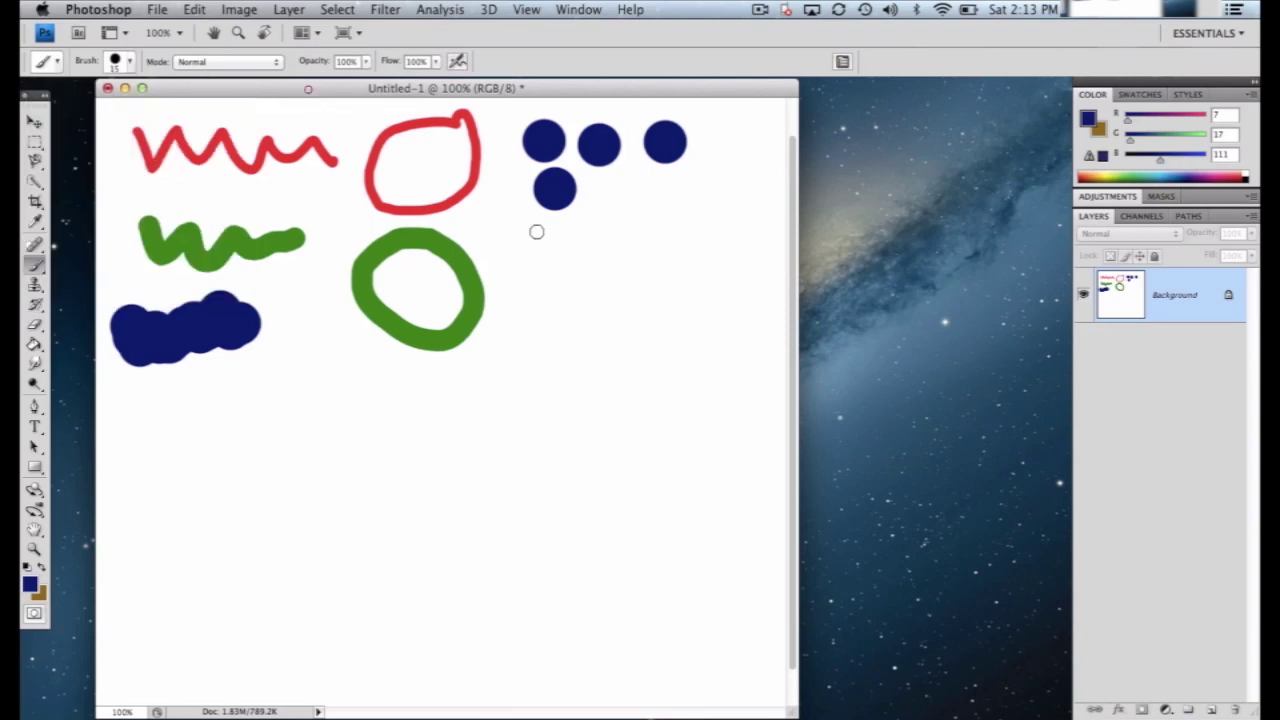
pyautogui.click(603, 182)
pyautogui.click(647, 182)
pyautogui.click(632, 194)
pyautogui.click(615, 219)
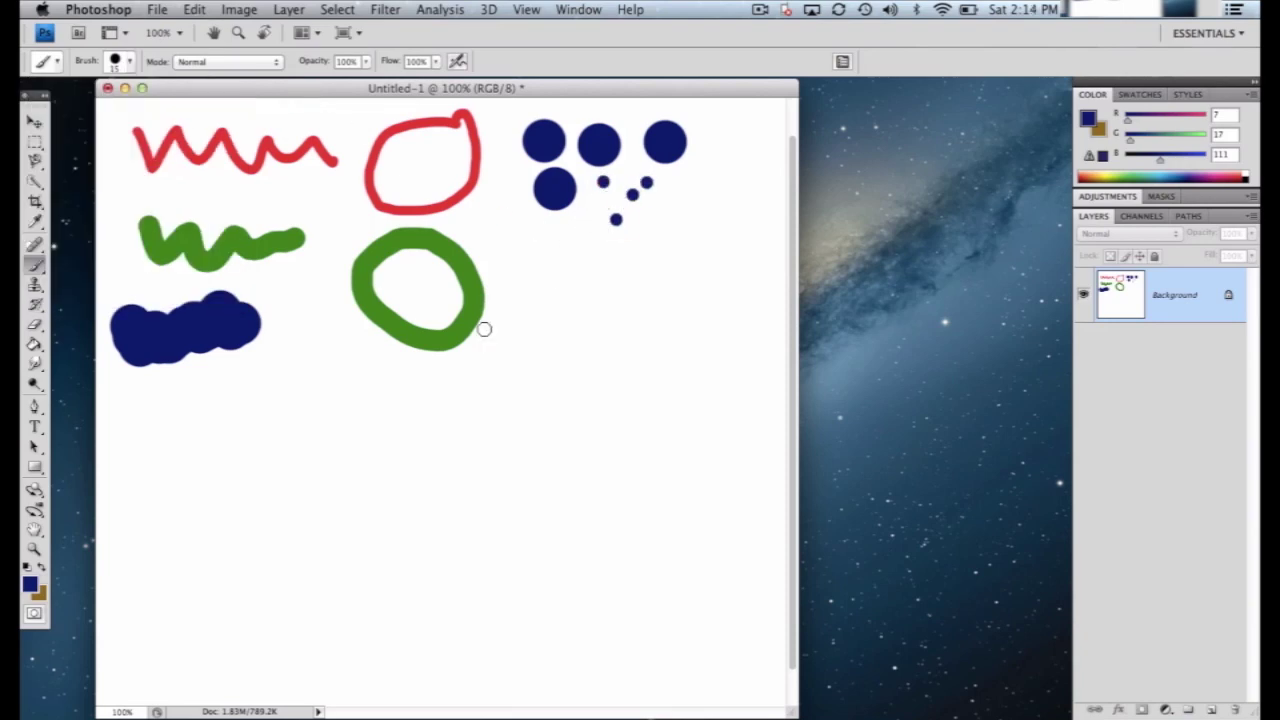
# Dab a column of three small dots beside the large ones and paint a wavy and a short dark blue stroke below the dots
pyautogui.click(731, 133)
pyautogui.click(726, 153)
pyautogui.click(727, 172)
pyautogui.moveTo(514, 280); pyautogui.dragTo(705, 276)
pyautogui.moveTo(535, 304); pyautogui.dragTo(637, 294)
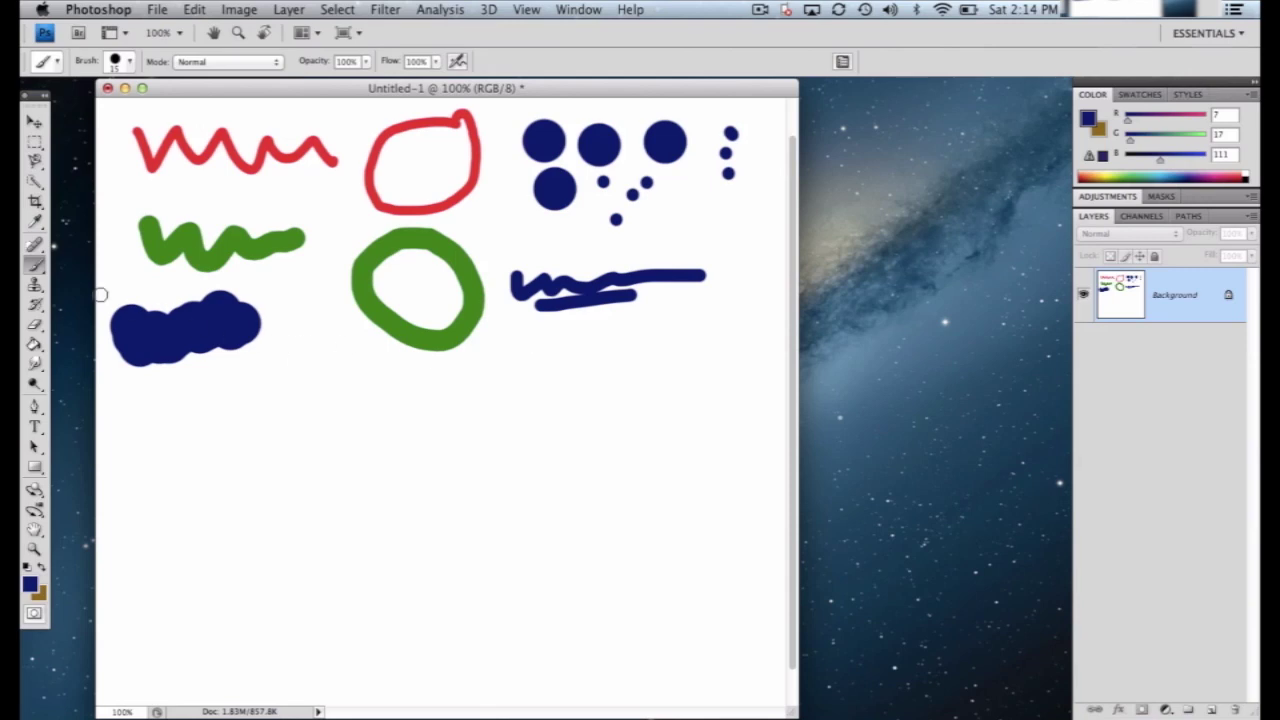
# Switch to the Pencil tool and set its master diameter to 5 px
pyautogui.click(40, 268)
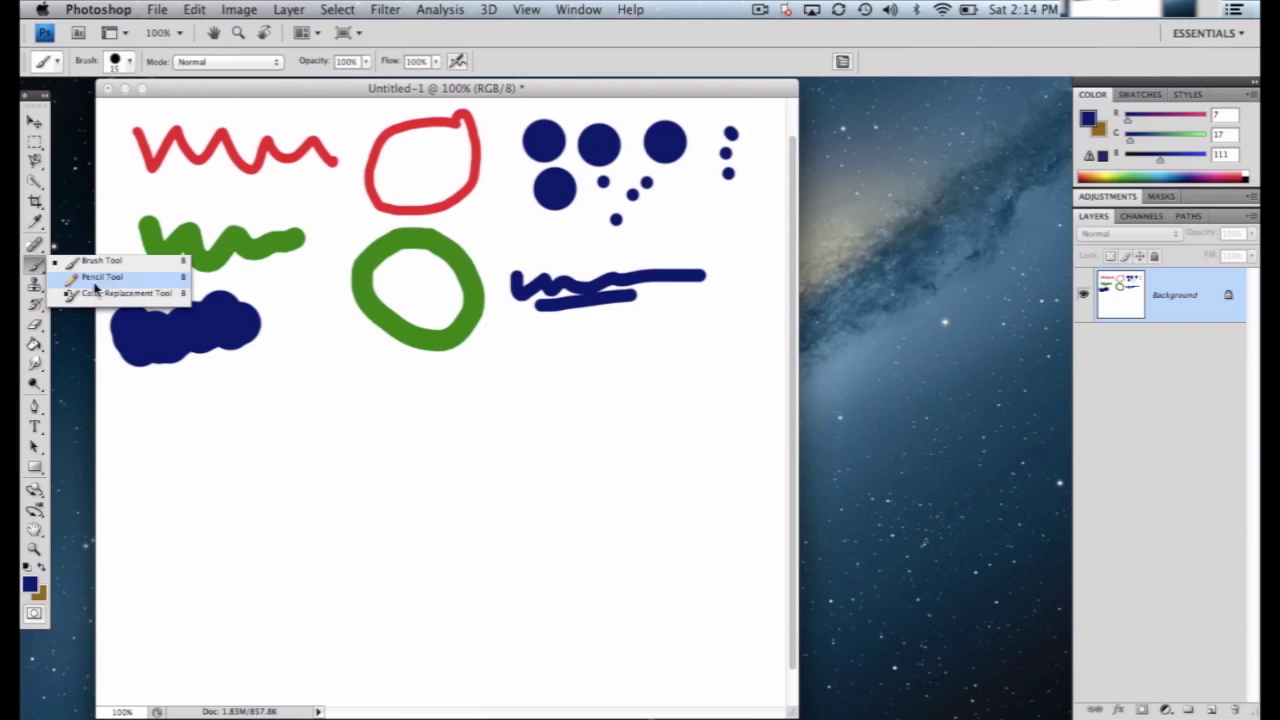
pyautogui.click(94, 280)
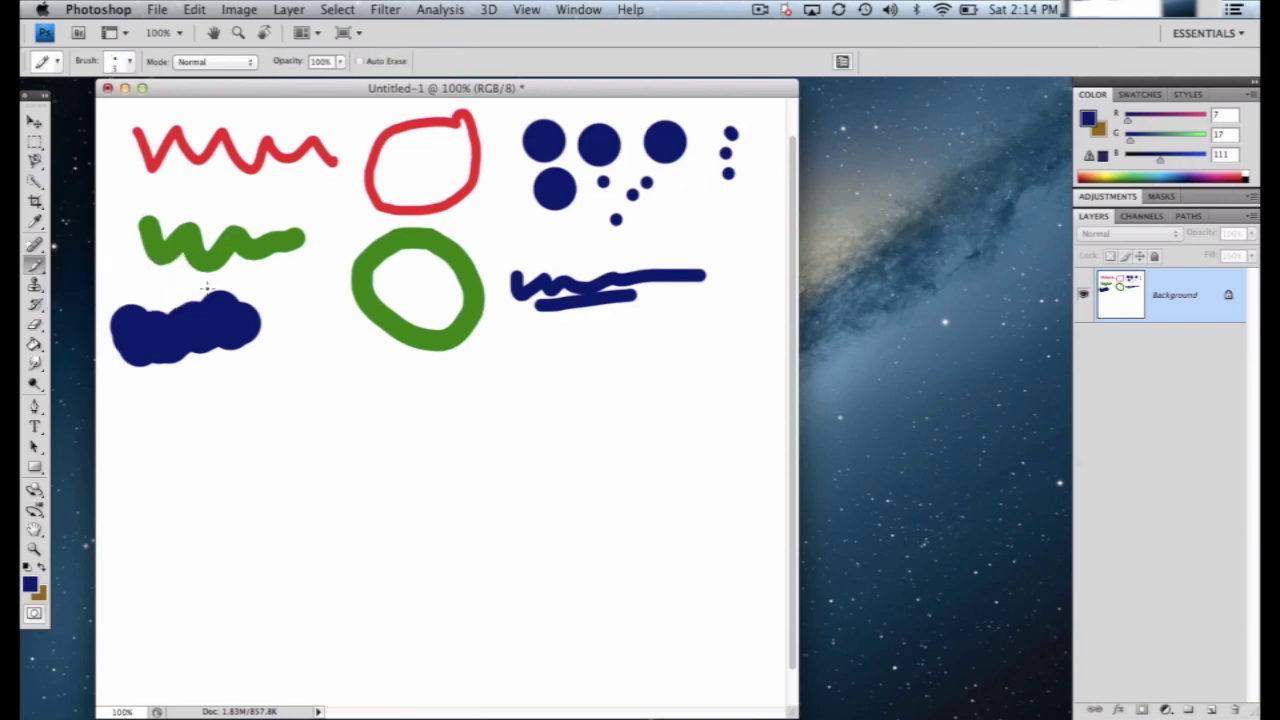
pyautogui.click(129, 61)
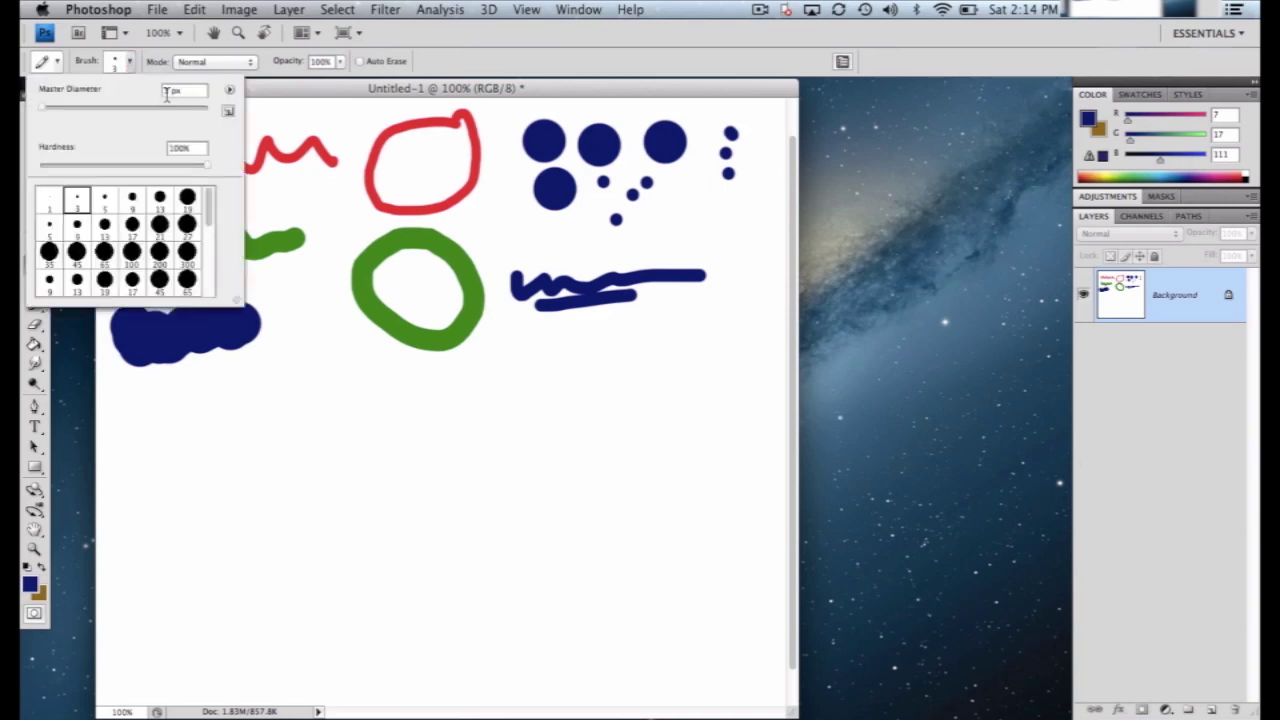
pyautogui.doubleClick(166, 91)
pyautogui.click(270, 88)
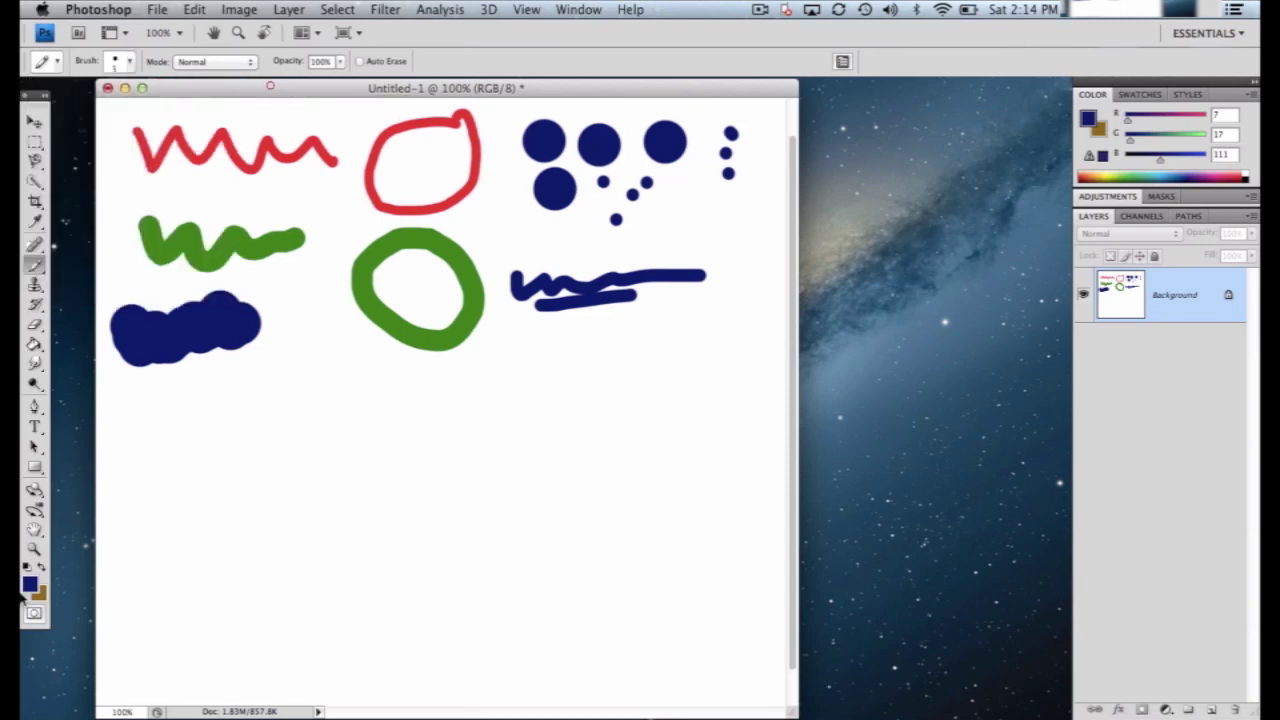
# Set the foreground colour to magenta (RGB 212, 28, 214) and draw a thin wavy line and two tiny dots below the blue zigzag
pyautogui.click(29, 585)
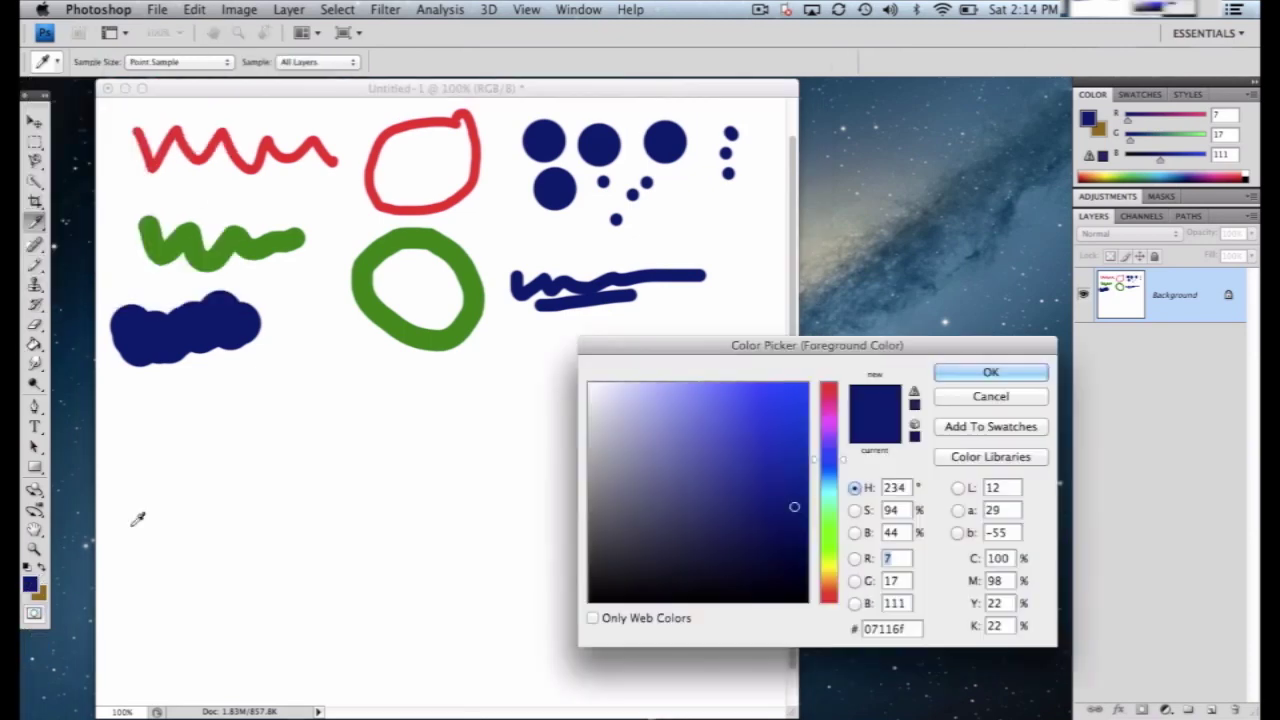
pyautogui.click(829, 423)
pyautogui.click(777, 417)
pyautogui.press('Return')
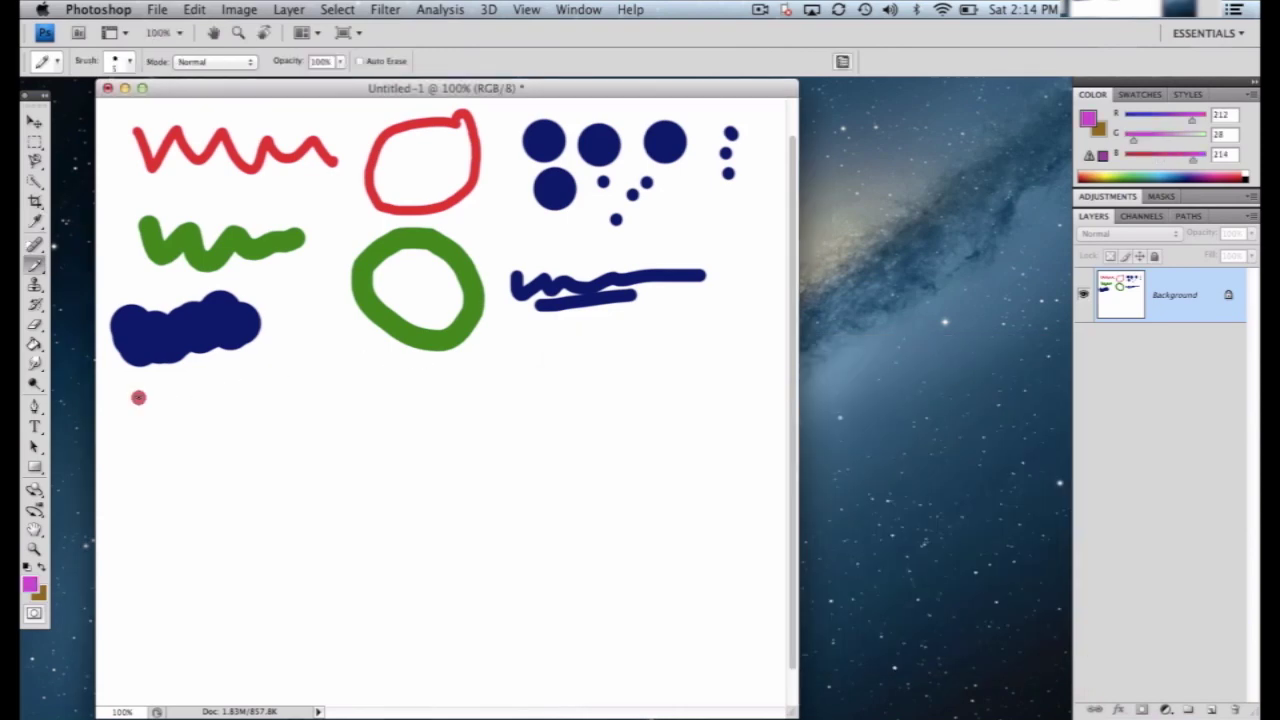
pyautogui.moveTo(137, 399); pyautogui.dragTo(312, 403)
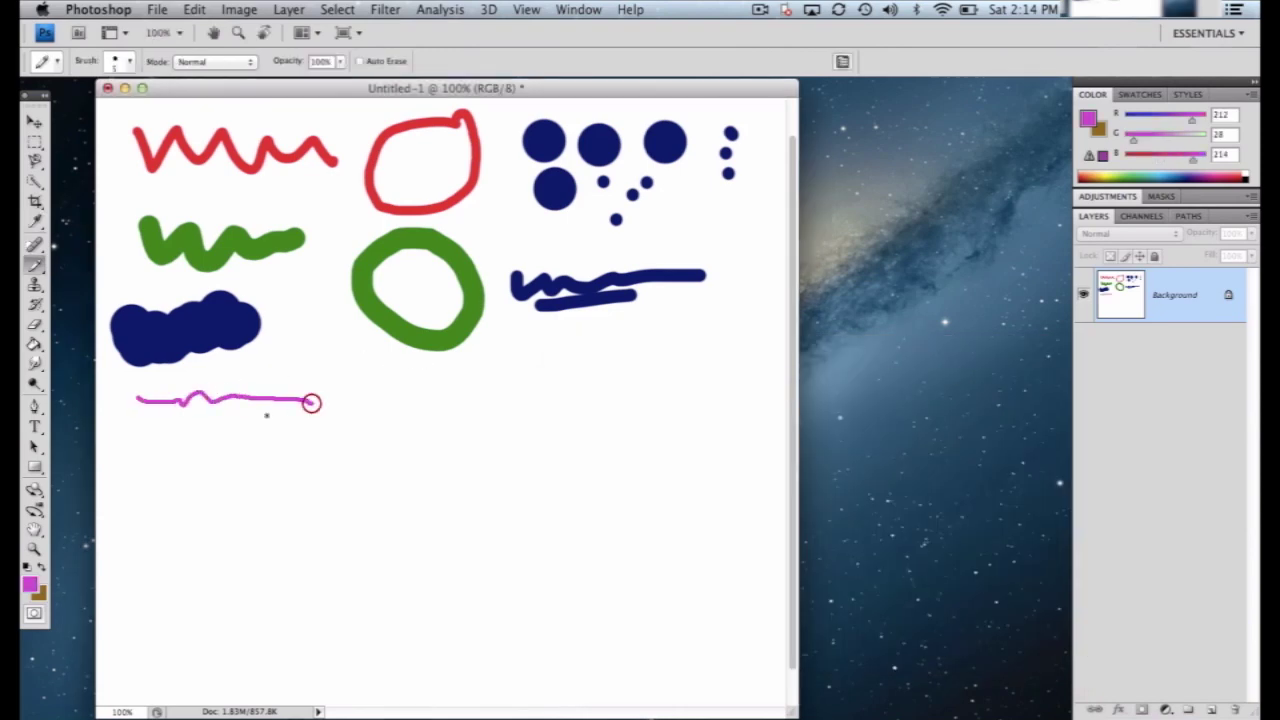
pyautogui.click(393, 393)
# Set the pencil's master diameter to 20 px and dab three larger magenta dots around the tiny ones
pyautogui.click(131, 63)
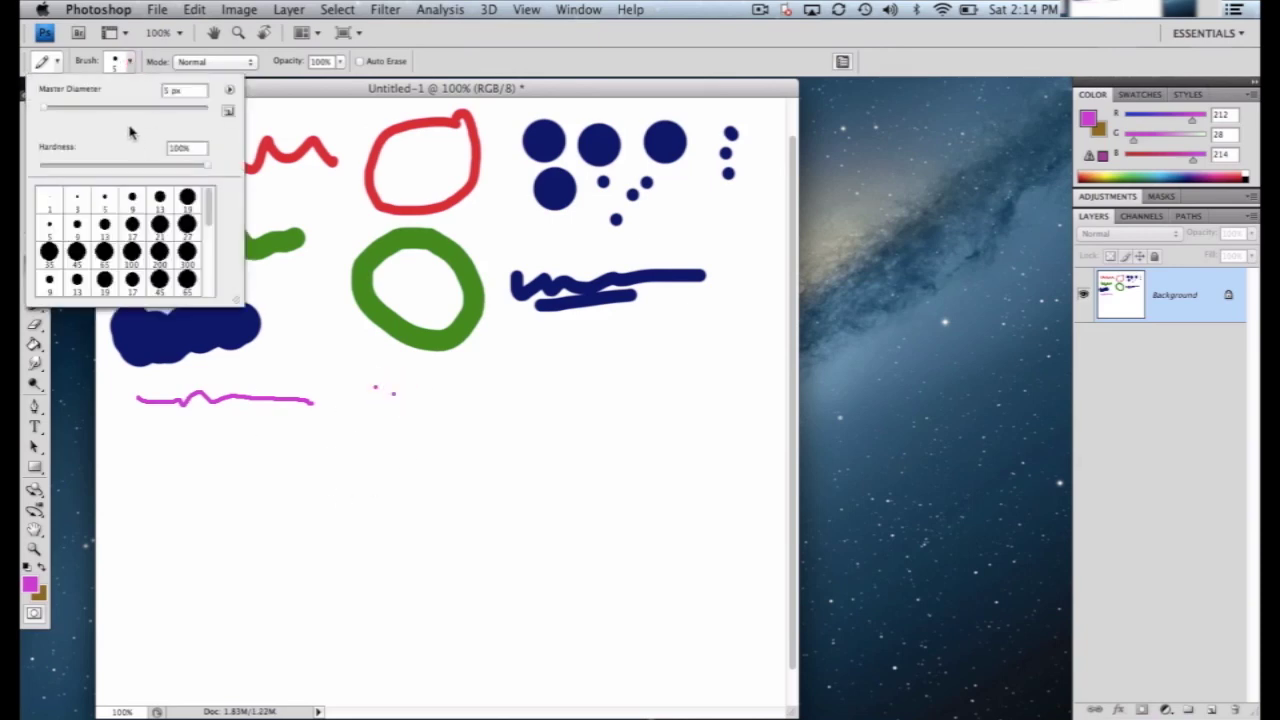
pyautogui.doubleClick(162, 90)
pyautogui.write('20')
pyautogui.click(292, 85)
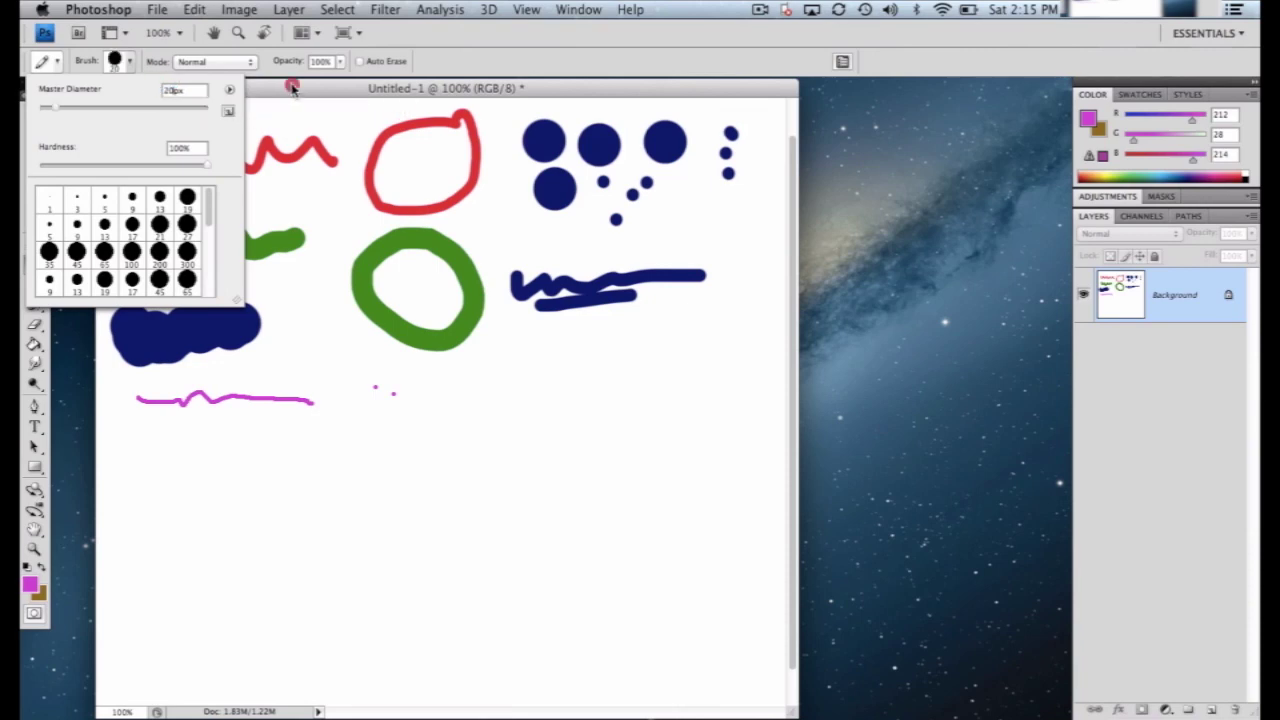
pyautogui.click(342, 392)
pyautogui.click(373, 412)
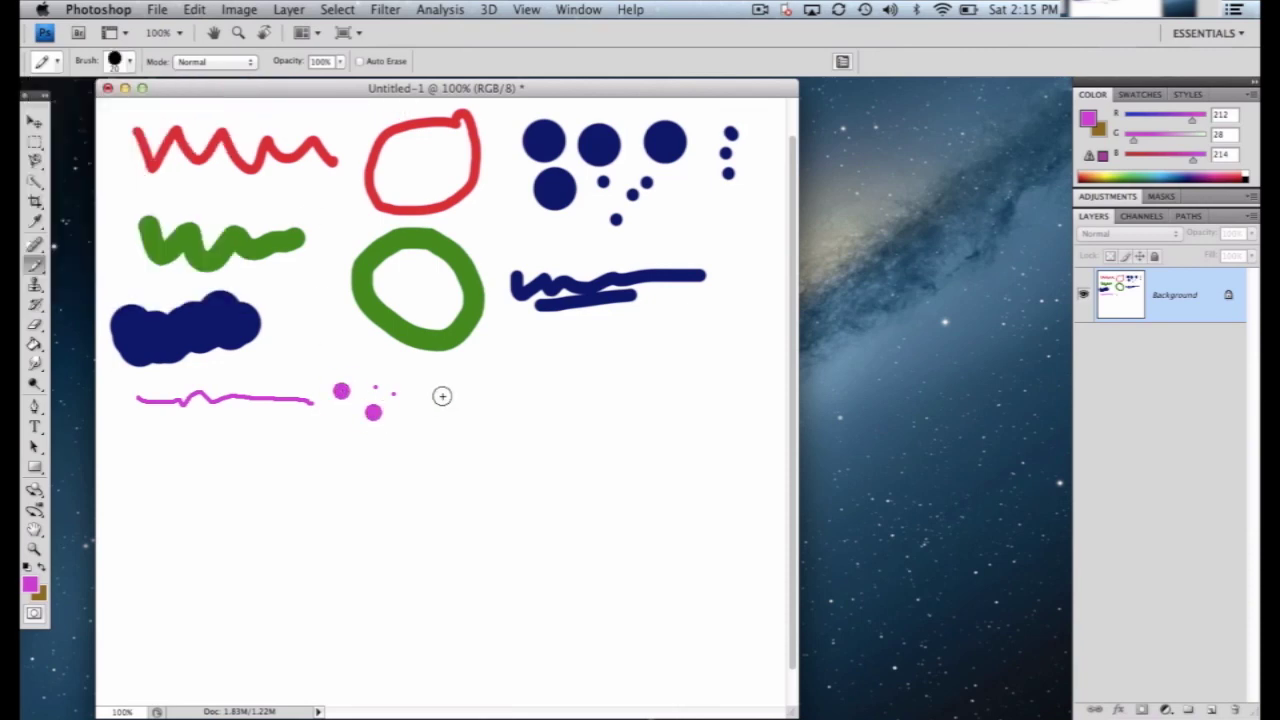
pyautogui.click(339, 420)
# Set the pencil's master diameter to 10 px and the foreground colour to near-black (RGB 16, 1, 16)
pyautogui.click(131, 63)
pyautogui.moveTo(175, 88); pyautogui.dragTo(160, 86)
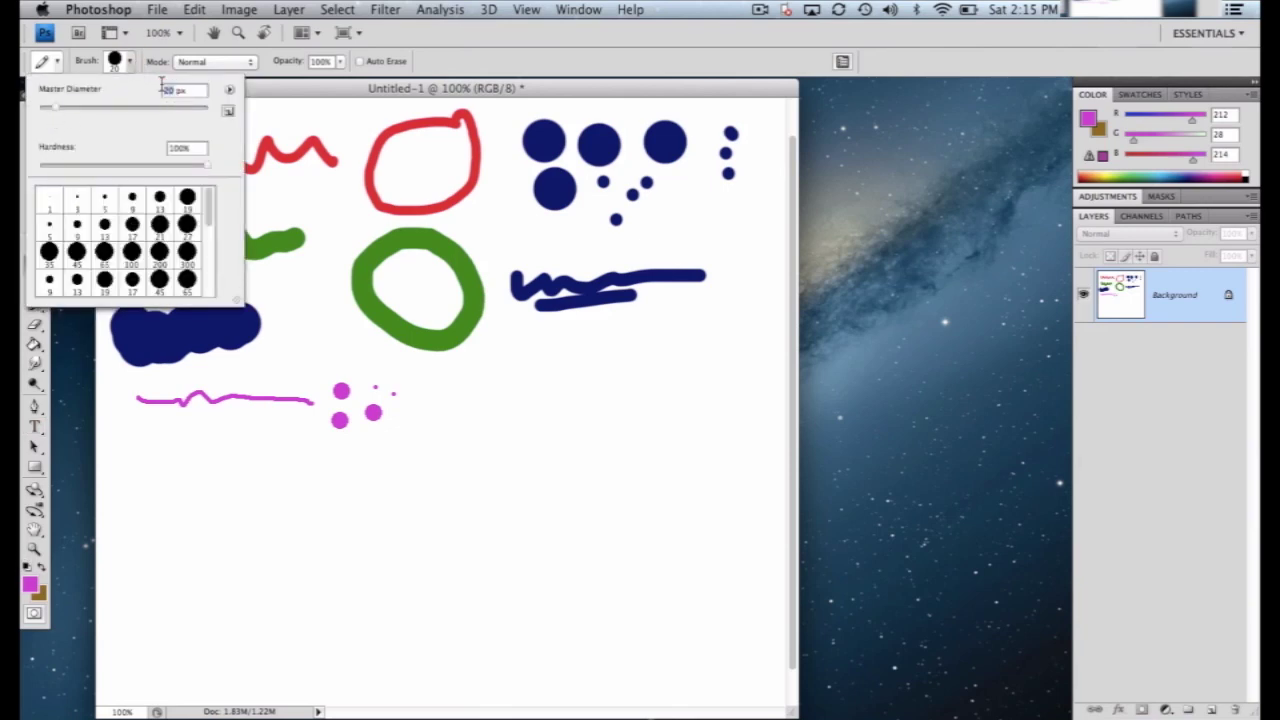
pyautogui.write('10')
pyautogui.press('Return')
pyautogui.click(31, 585)
pyautogui.click(797, 586)
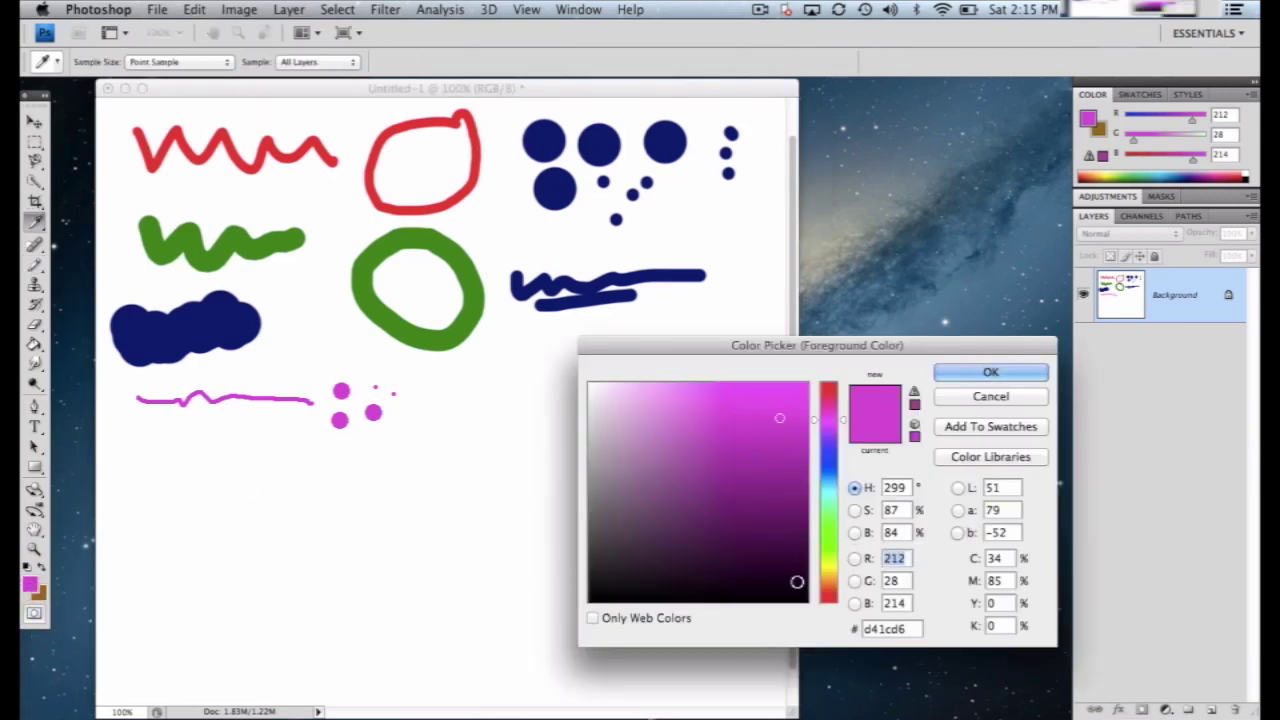
pyautogui.click(971, 372)
# Draw a smiley beside the magenta dots, with two eye dots and a U-shaped mouth below the green circle
pyautogui.click(452, 378)
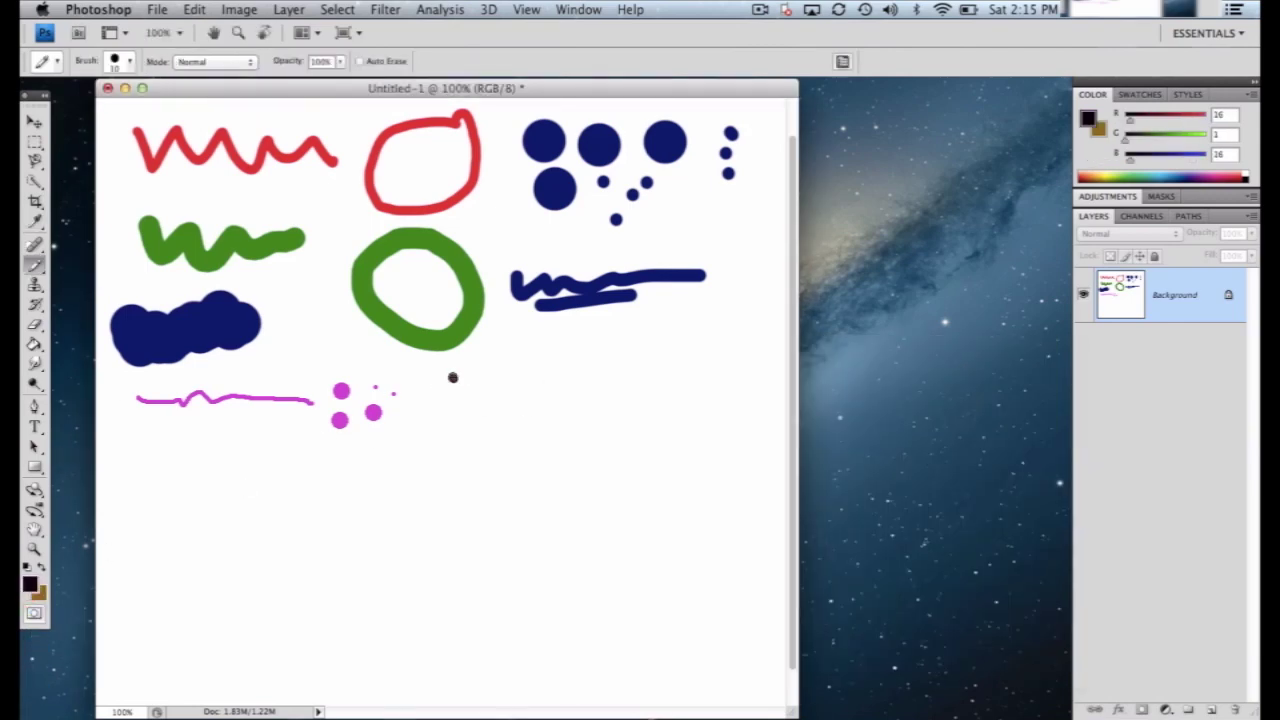
pyautogui.click(476, 377)
pyautogui.moveTo(436, 385)
pyautogui.mouseDown()
pyautogui.moveTo(487, 418)
pyautogui.moveTo(490, 377)
pyautogui.mouseUp()
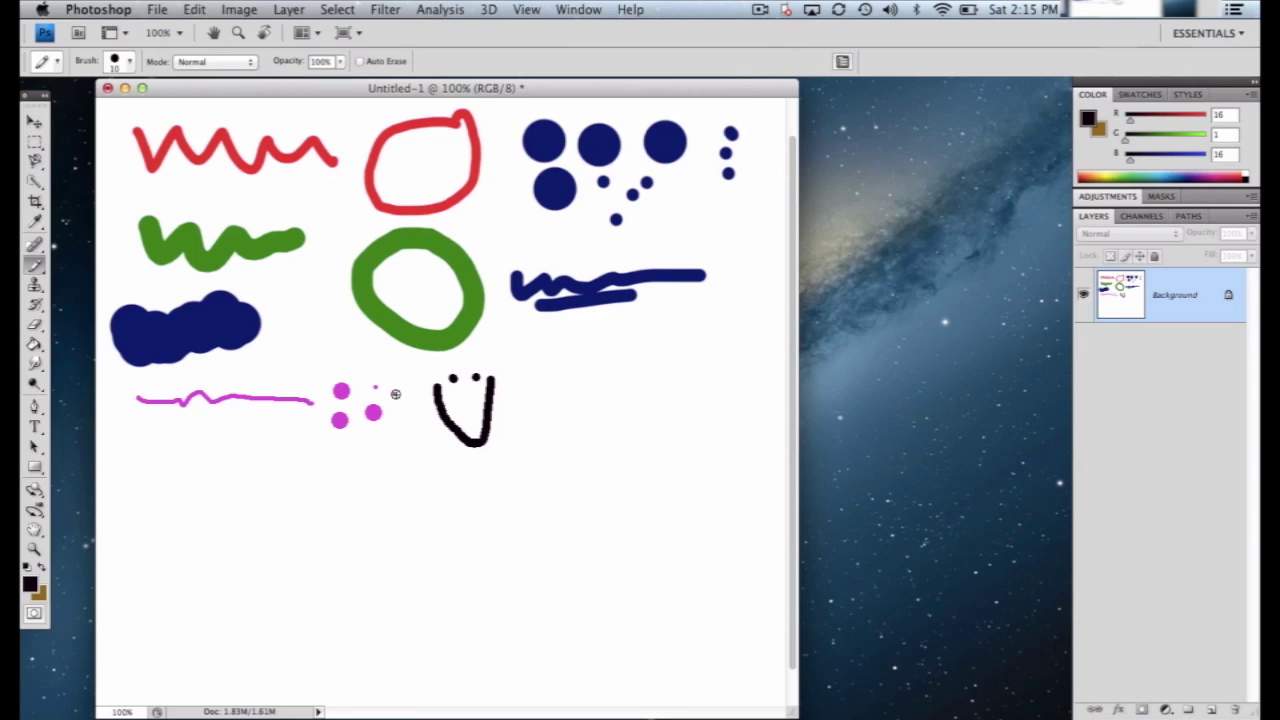
# Using the Brush tool at a 5 px master diameter, paint three roughly horizontal black lines freehand below the smiley
pyautogui.click(36, 266)
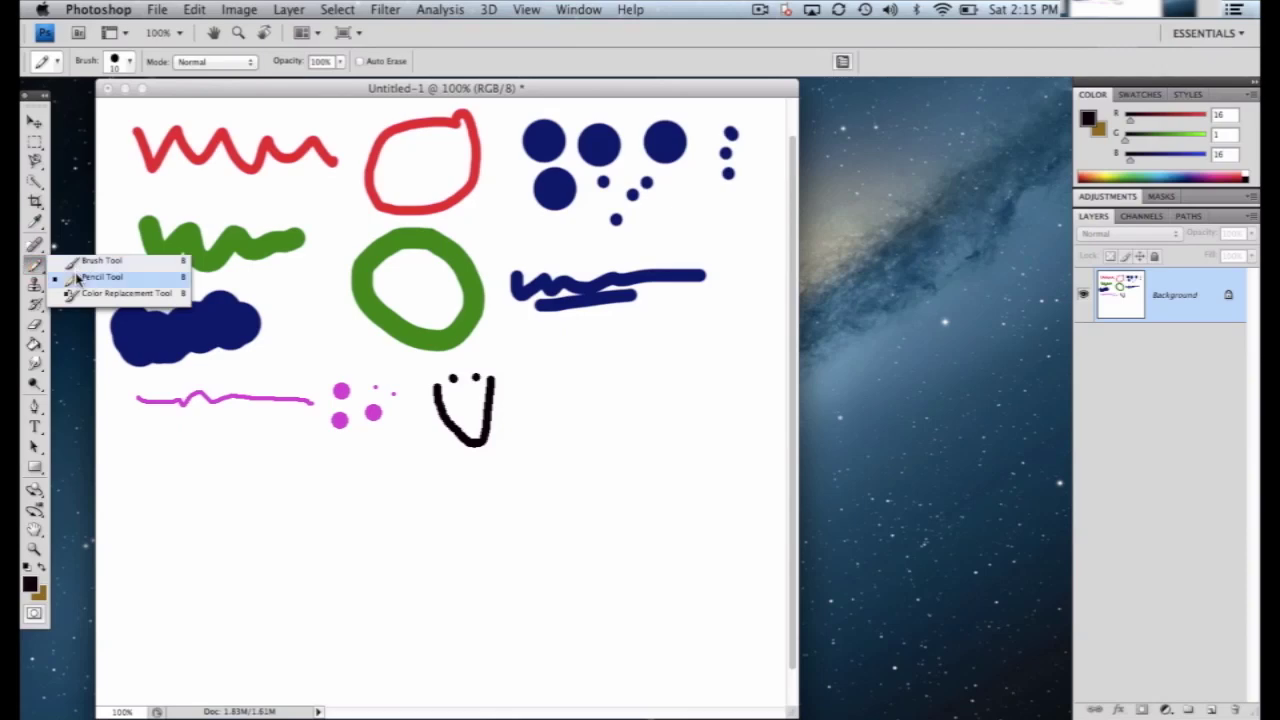
pyautogui.click(33, 268)
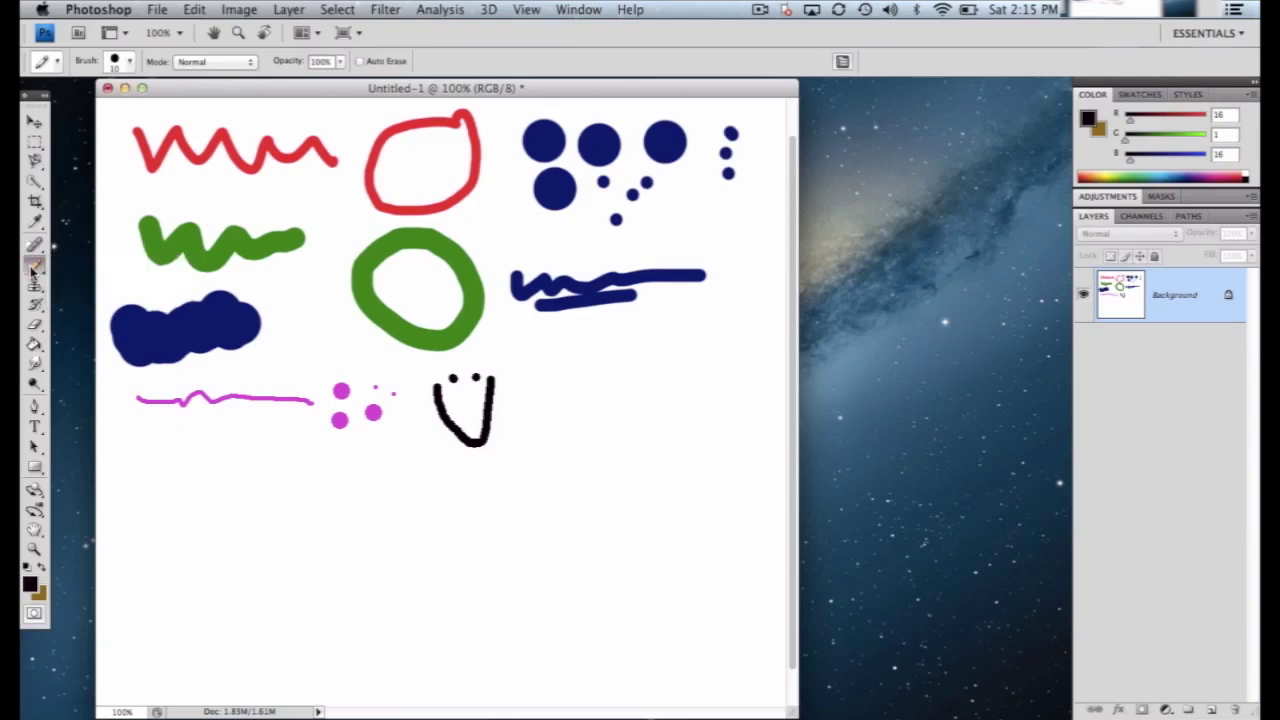
pyautogui.moveTo(33, 268); pyautogui.dragTo(70, 258)
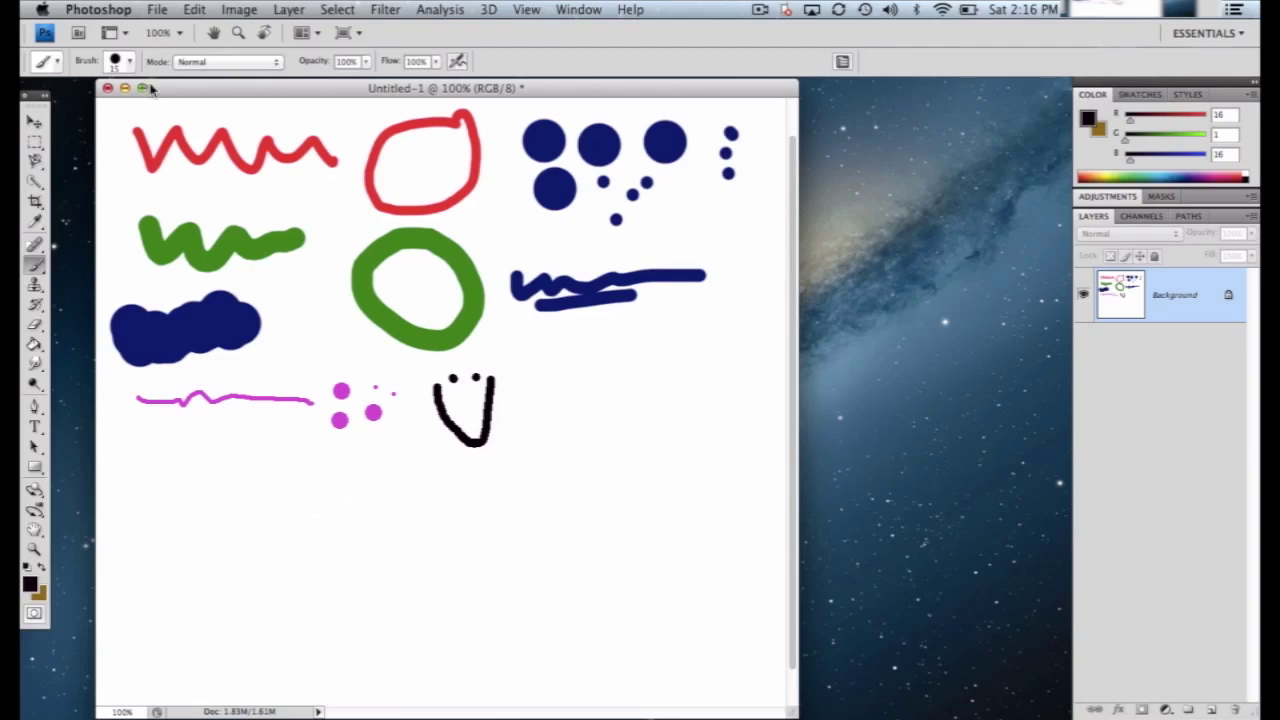
pyautogui.click(129, 62)
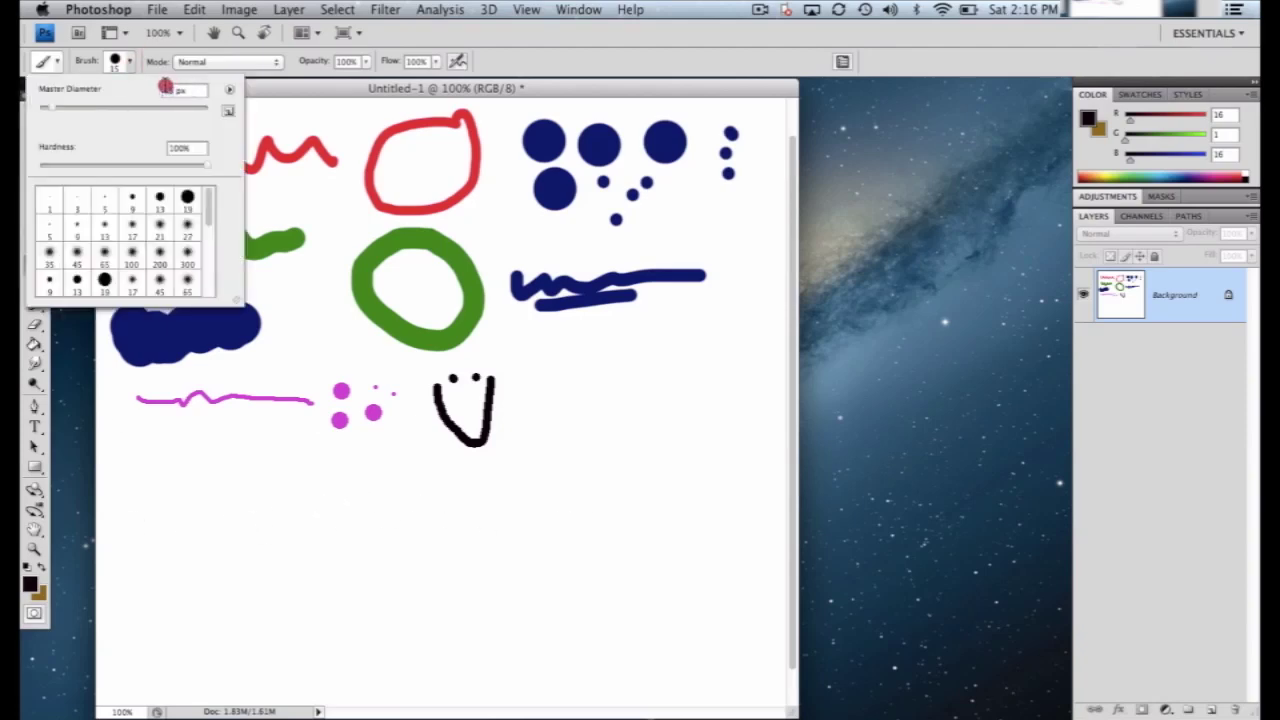
pyautogui.write('1')
pyautogui.press('Return')
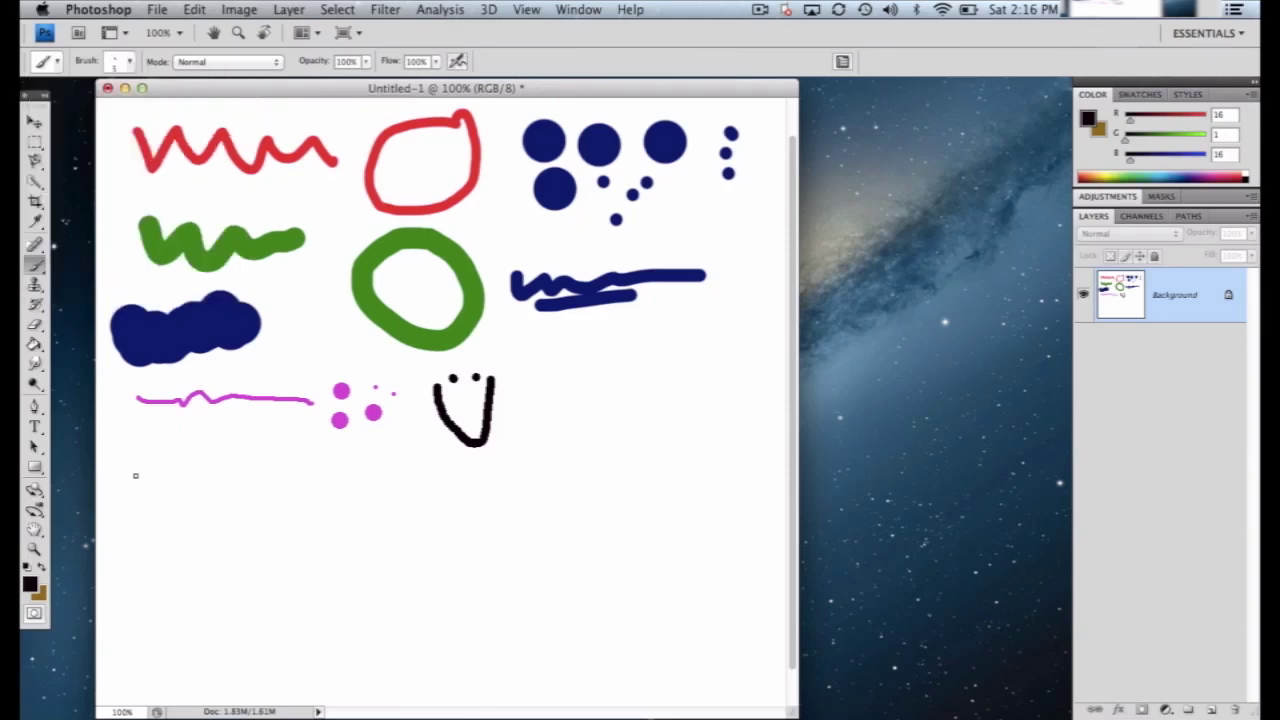
pyautogui.moveTo(126, 484)
pyautogui.mouseDown()
pyautogui.moveTo(366, 472)
pyautogui.moveTo(685, 488)
pyautogui.mouseUp()
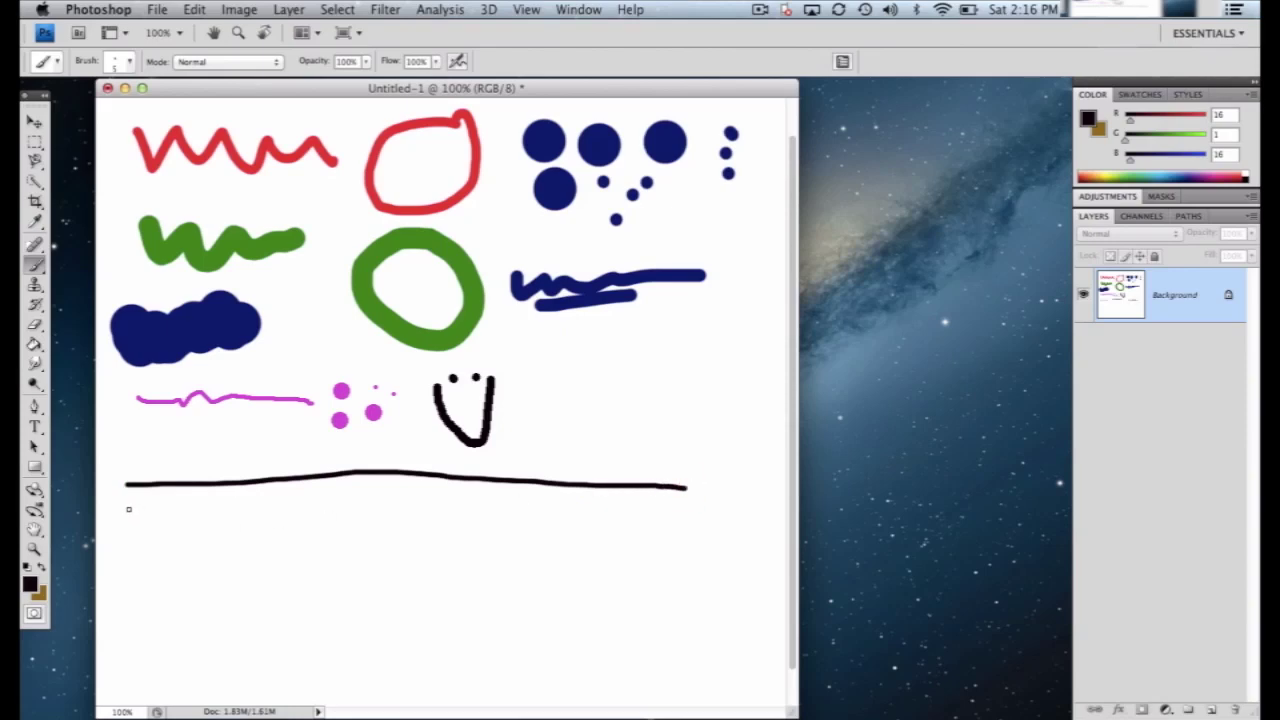
pyautogui.moveTo(128, 509)
pyautogui.mouseDown()
pyautogui.moveTo(625, 507)
pyautogui.moveTo(131, 526)
pyautogui.moveTo(558, 542)
pyautogui.moveTo(732, 533)
pyautogui.mouseUp()
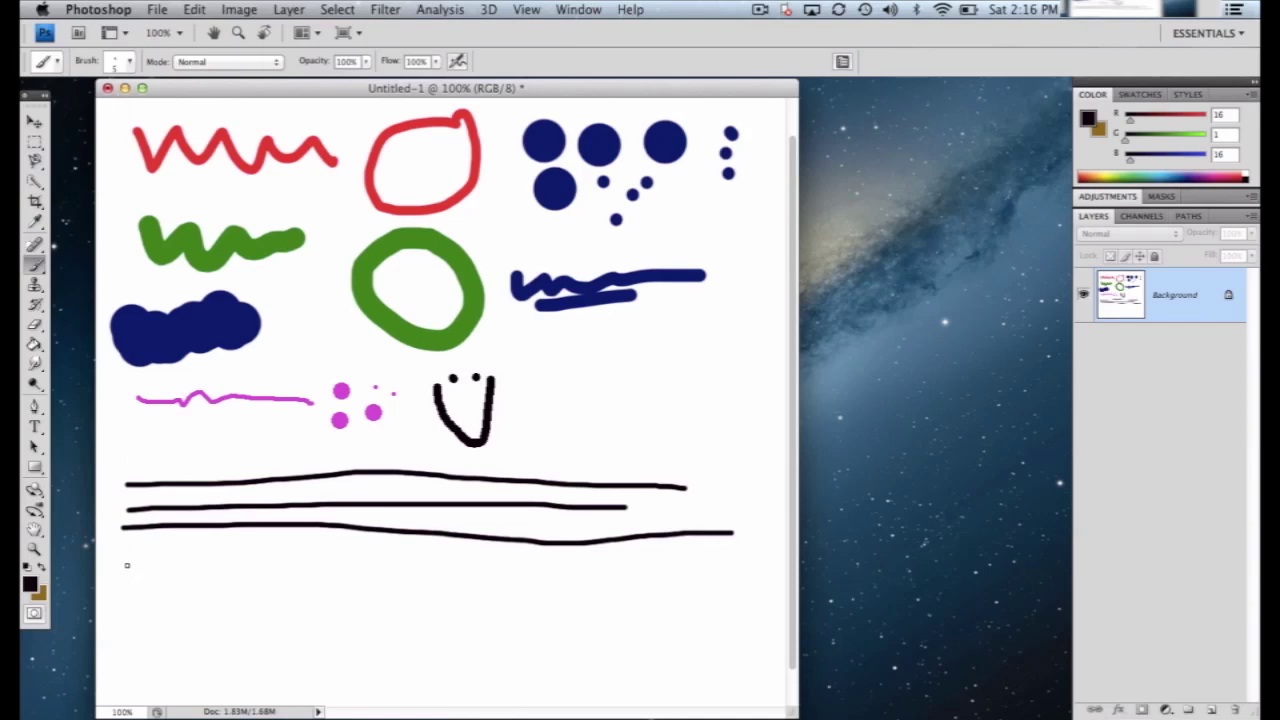
# Set the foreground colour to bright red (RGB 247, 3, 20)
pyautogui.click(30, 583)
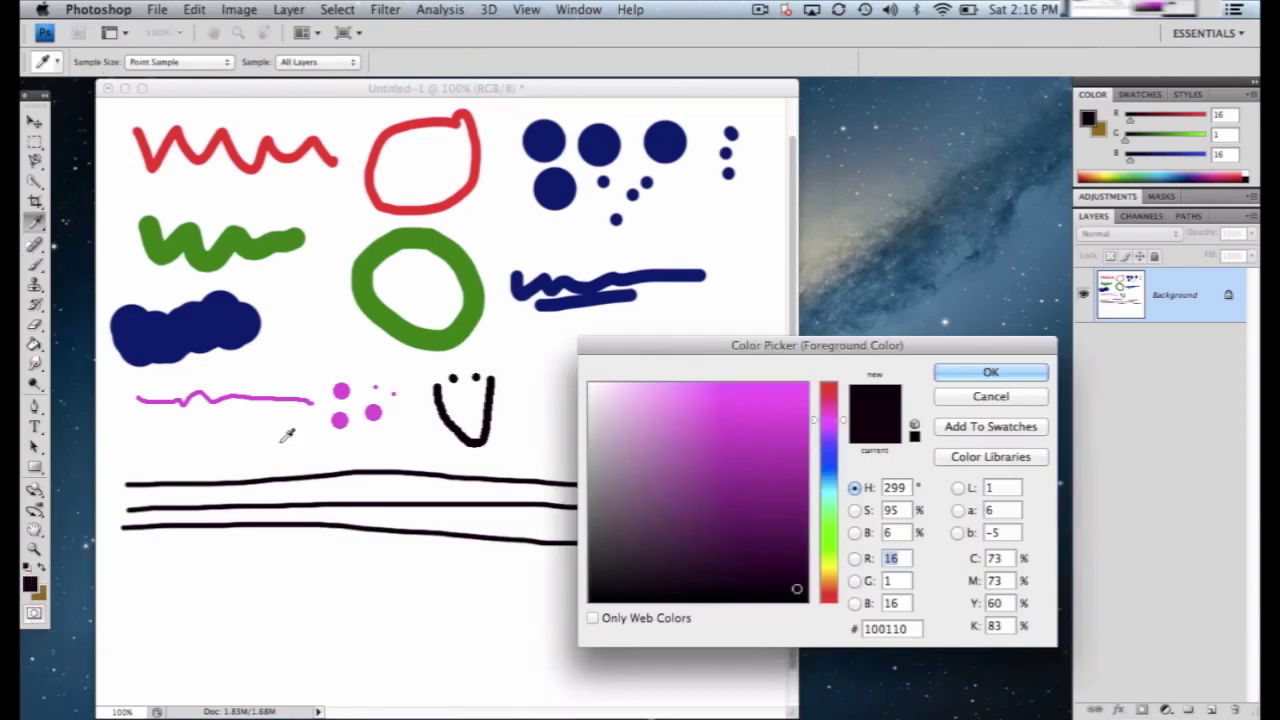
pyautogui.click(836, 386)
pyautogui.click(804, 386)
pyautogui.click(988, 372)
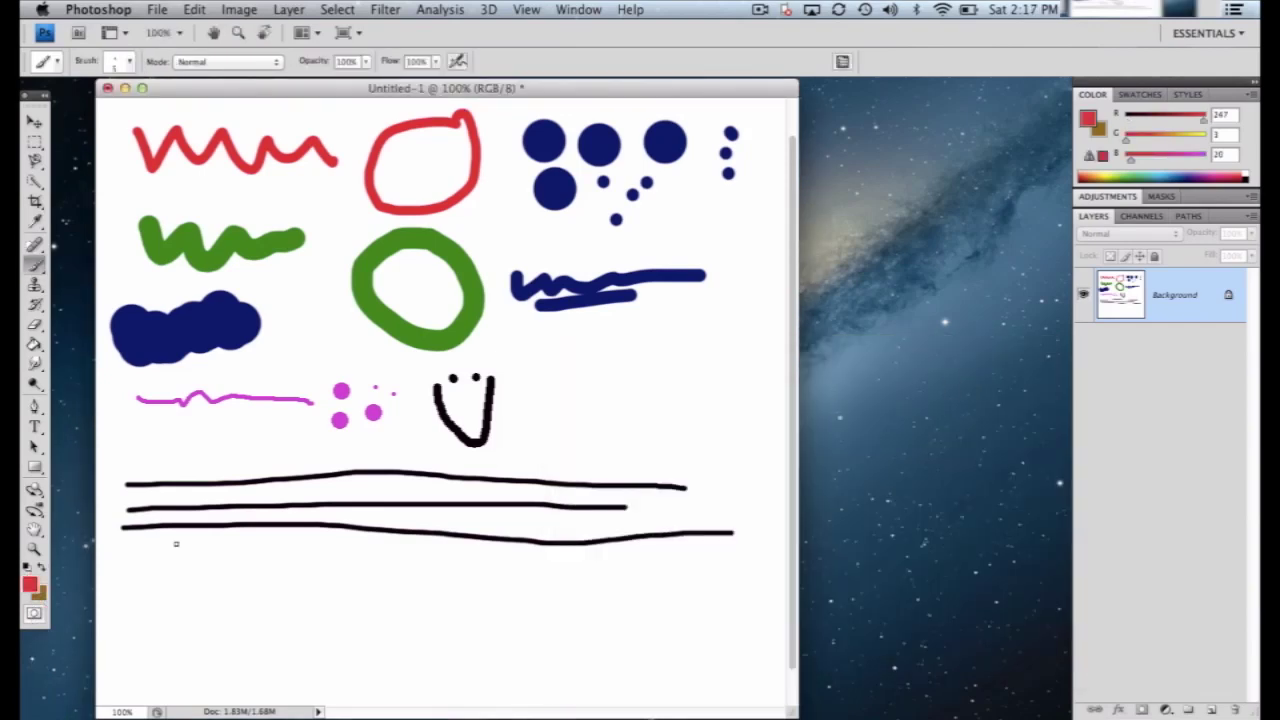
# Paint four perfectly straight horizontal red lines below the black ones, each running to the canvas's far edge
pyautogui.click(123, 566)
pyautogui.moveTo(123, 566)
pyautogui.mouseDown()
pyautogui.moveTo(365, 585)
pyautogui.moveTo(421, 605)
pyautogui.moveTo(783, 593)
pyautogui.mouseUp()
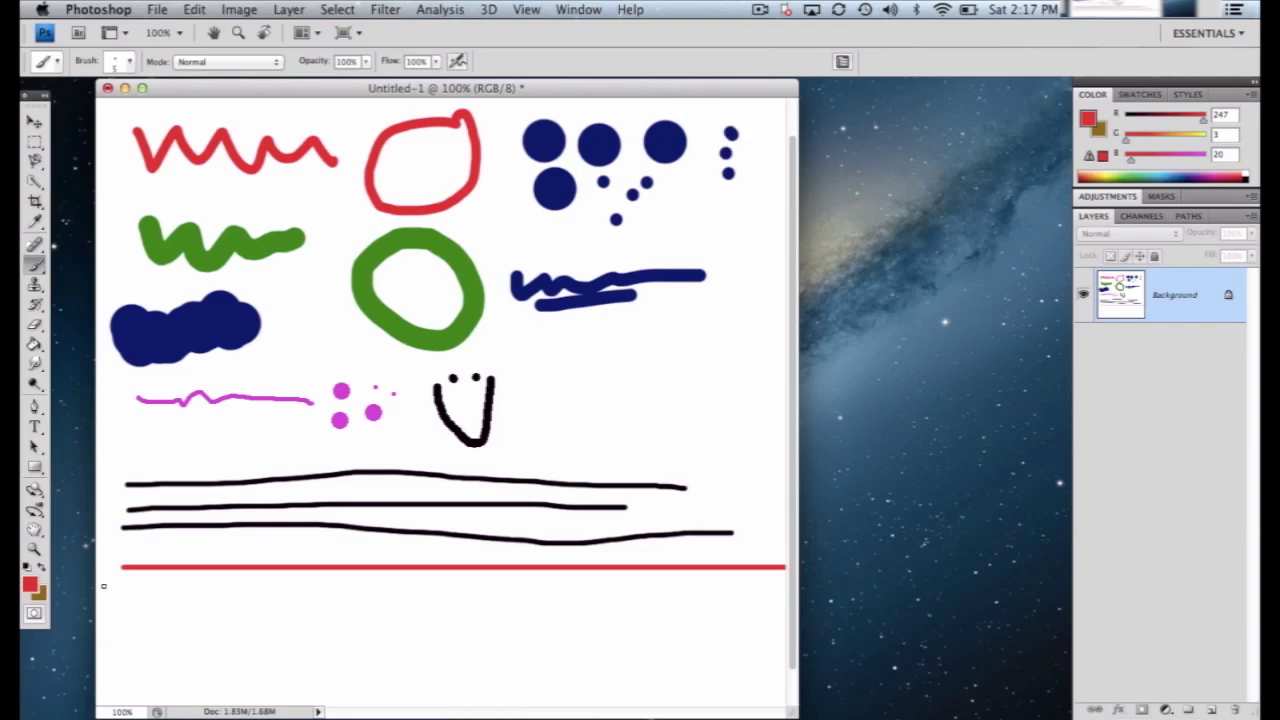
pyautogui.click(104, 586)
pyautogui.moveTo(108, 586)
pyautogui.mouseDown()
pyautogui.moveTo(420, 596)
pyautogui.moveTo(433, 612)
pyautogui.moveTo(630, 591)
pyautogui.moveTo(788, 603)
pyautogui.mouseUp()
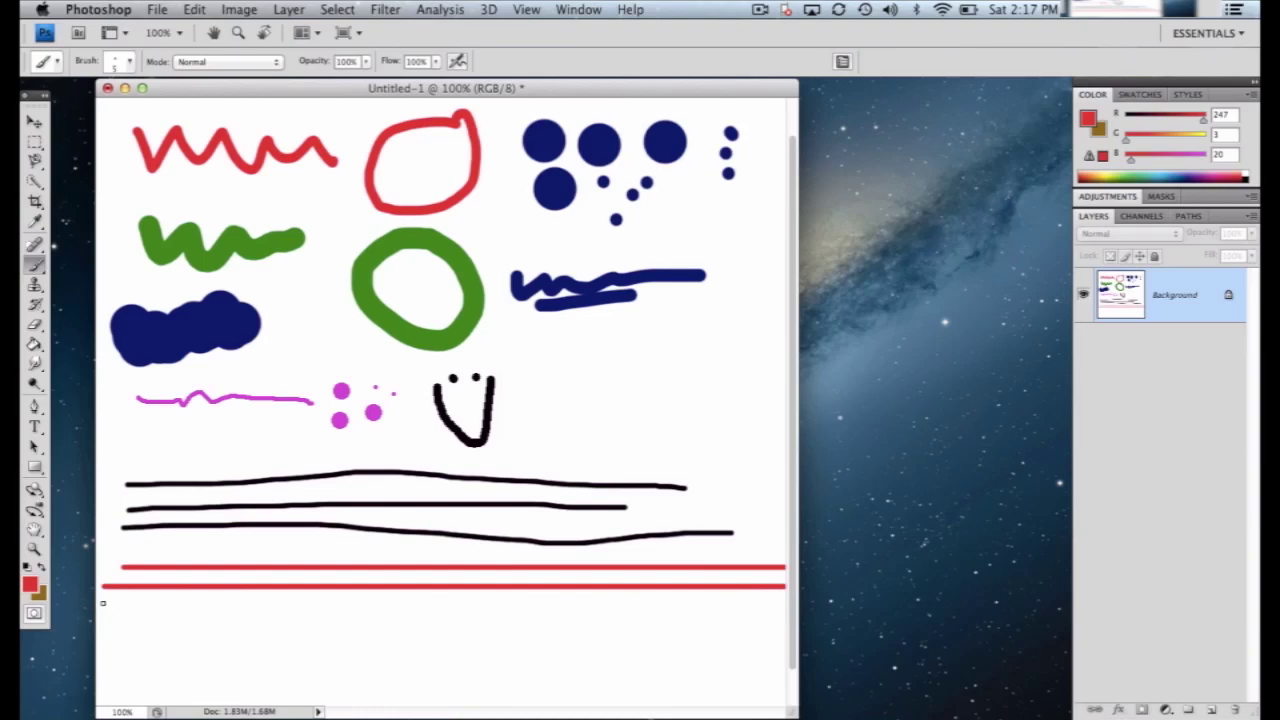
pyautogui.moveTo(103, 603); pyautogui.dragTo(798, 605)
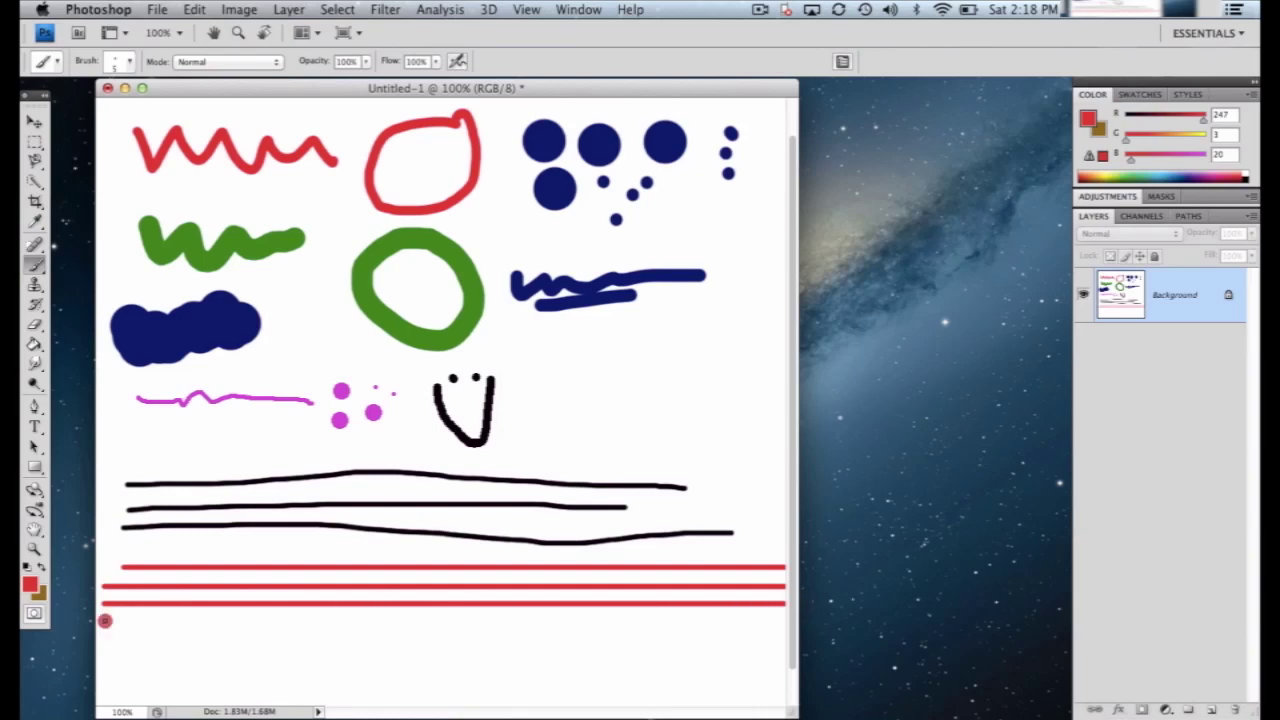
pyautogui.moveTo(105, 620)
pyautogui.mouseDown()
pyautogui.moveTo(592, 629)
pyautogui.moveTo(798, 612)
pyautogui.mouseUp()
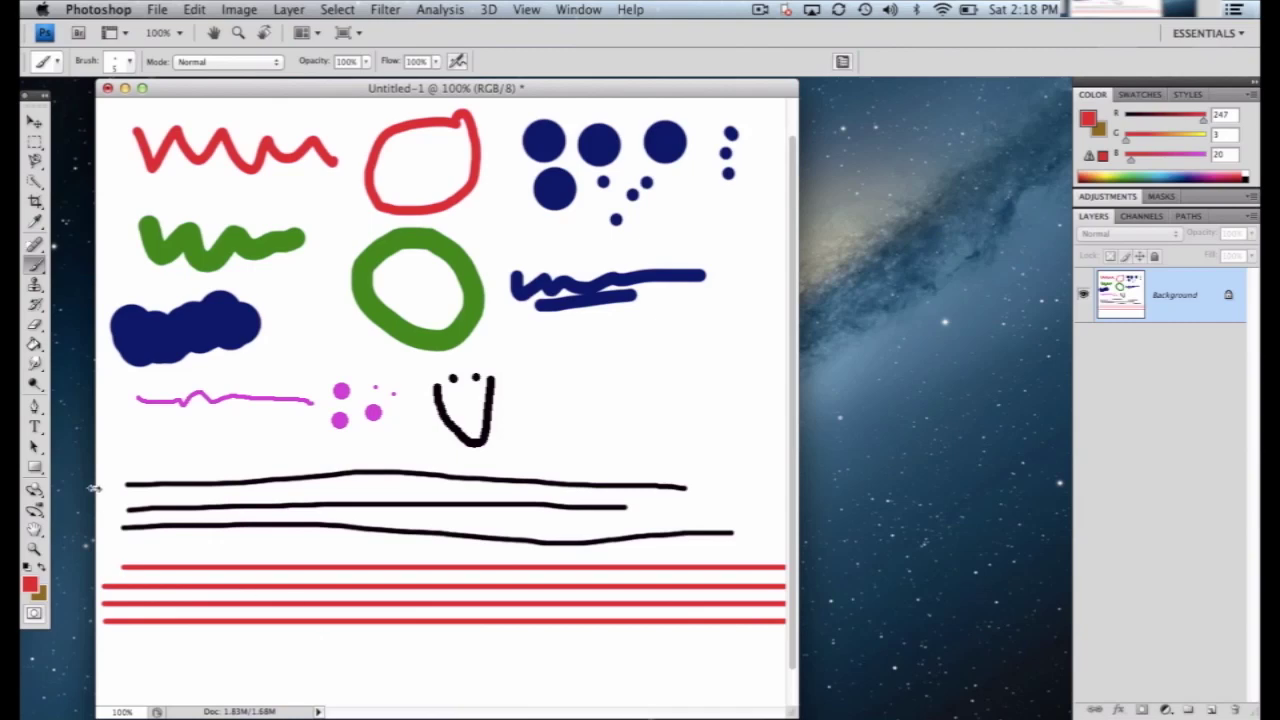
pyautogui.click(35, 266)
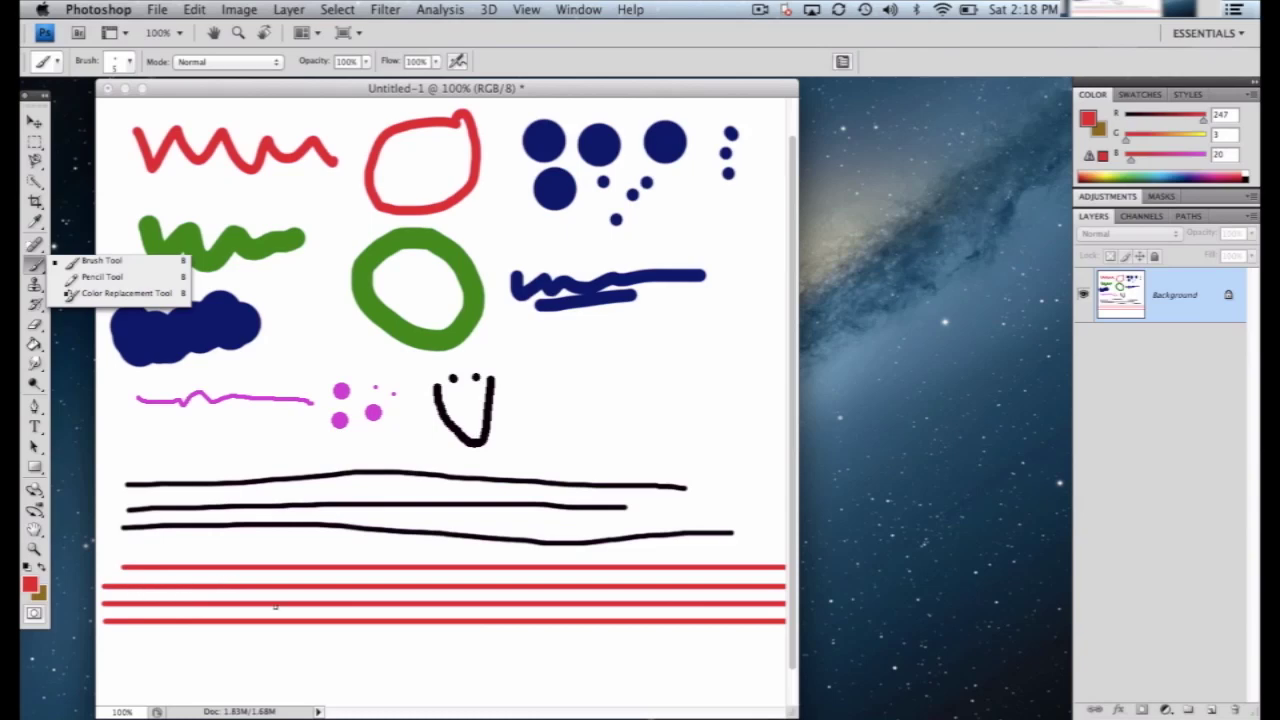
pyautogui.click(82, 222)
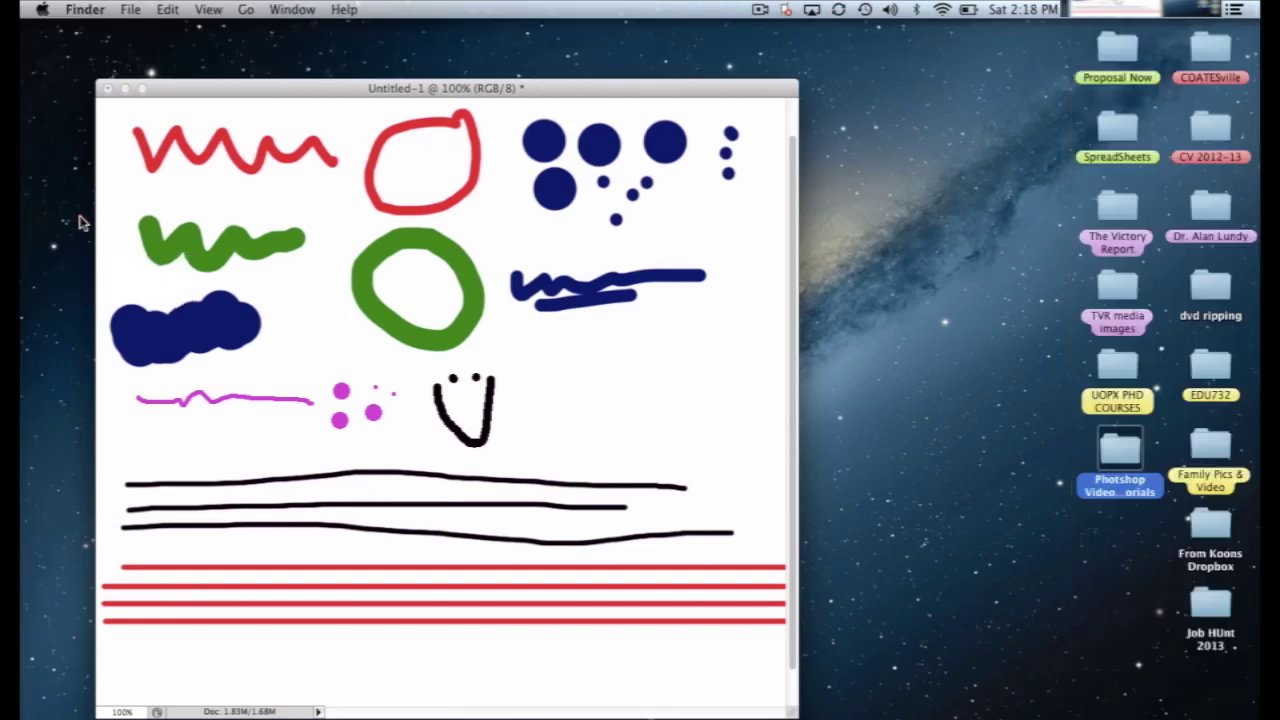
pyautogui.click(167, 90)
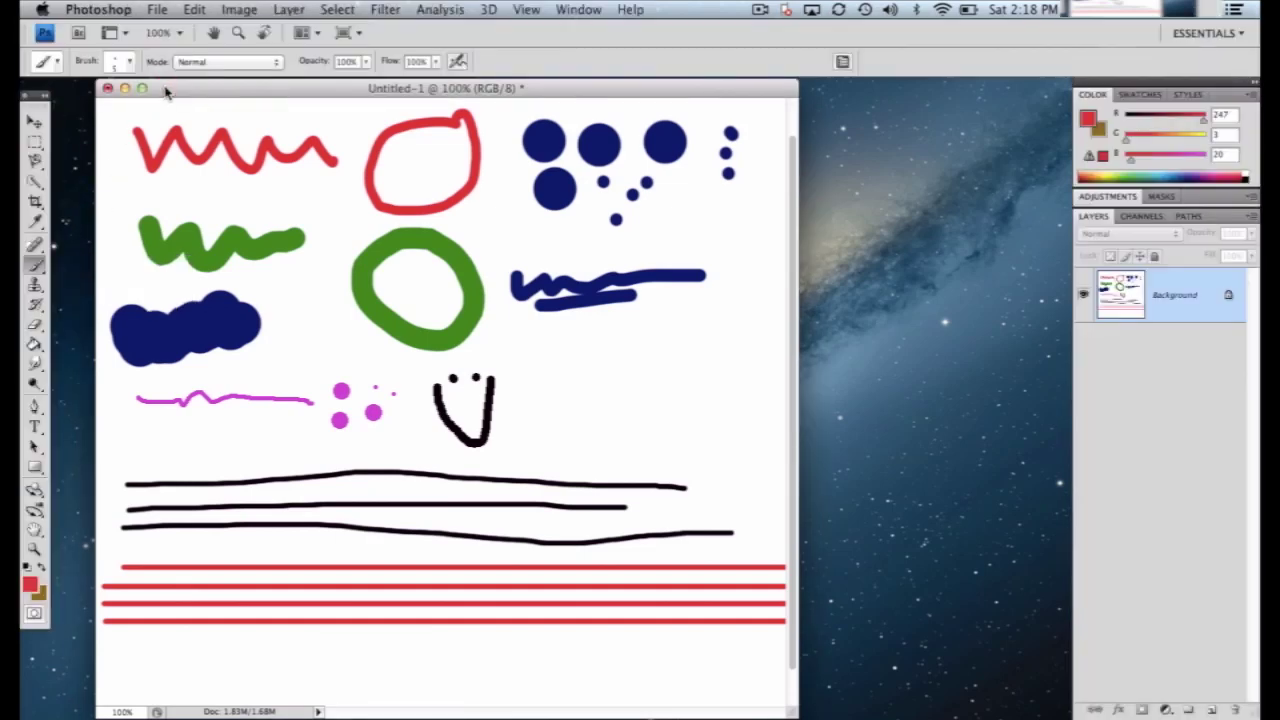